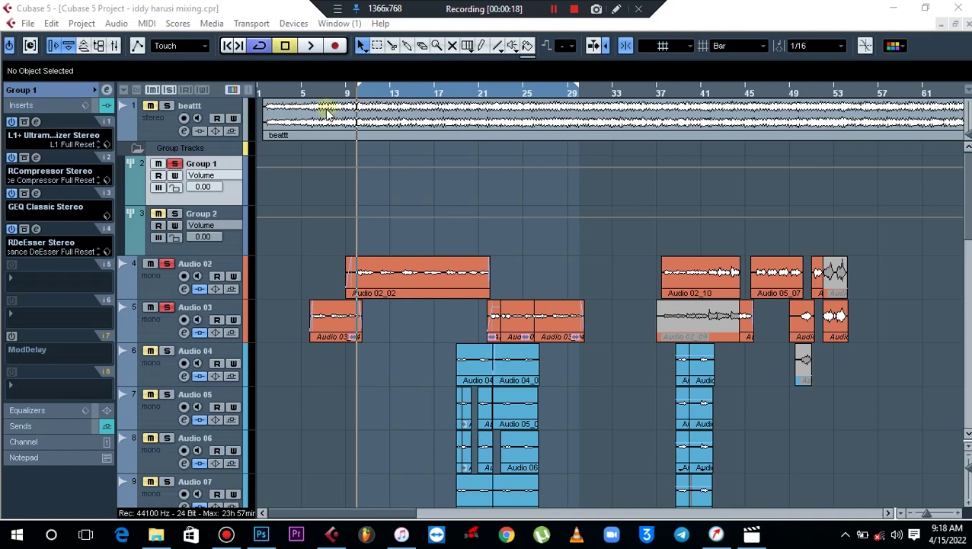
Open the Group 1 channel settings to review its inserts and sends, and close them again.
left_click(108, 91)
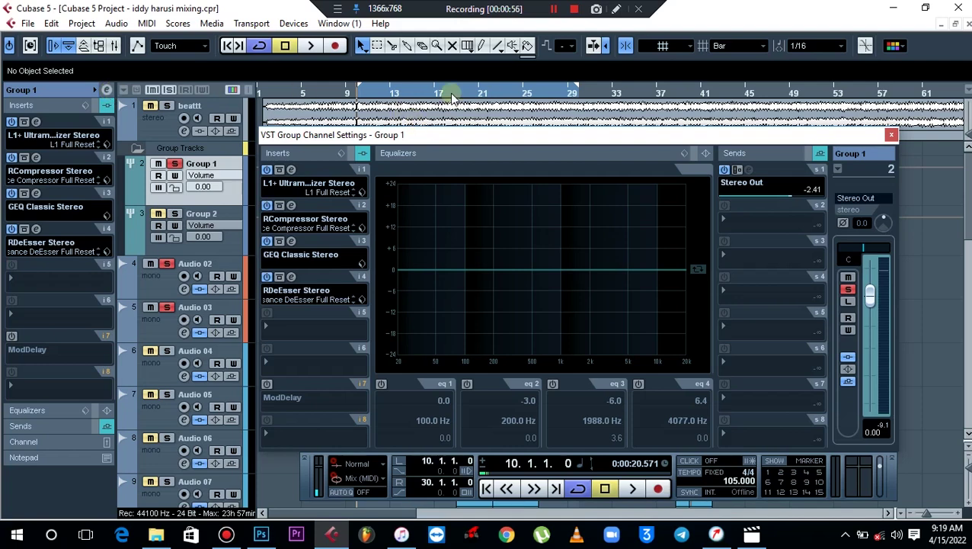
left_click(891, 135)
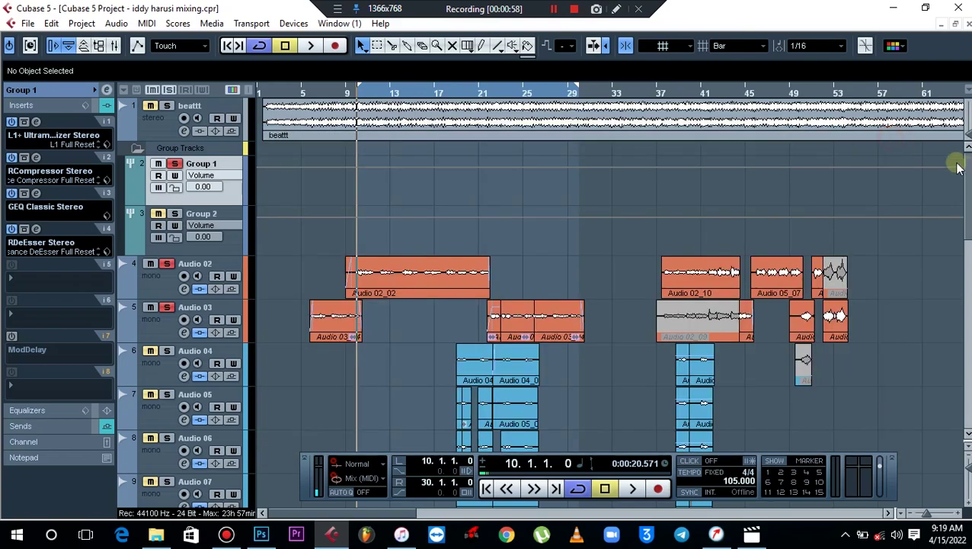
left_click_drag(968, 177, 963, 150)
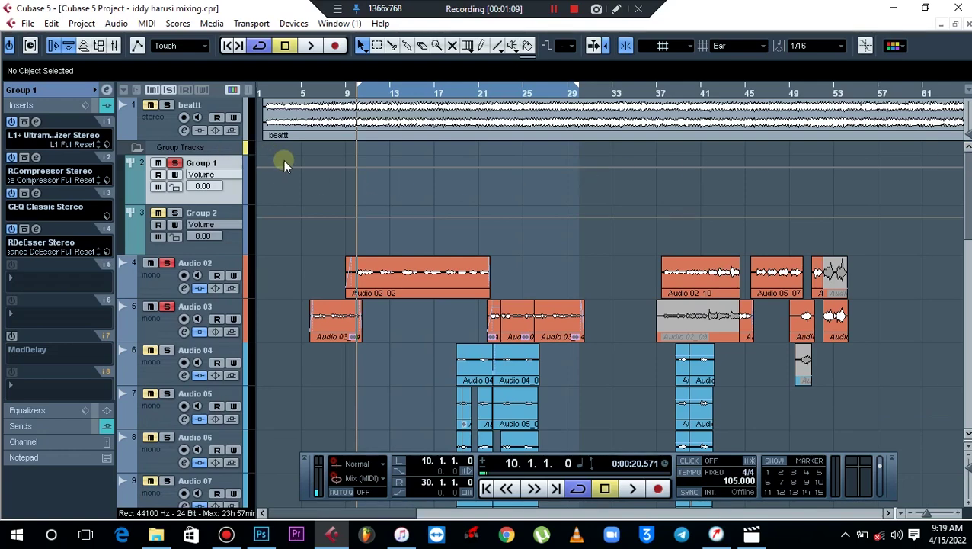
Audition the looped Group 1 vocals alone, and again with the beattt track unmuted and soloed.
key("space")
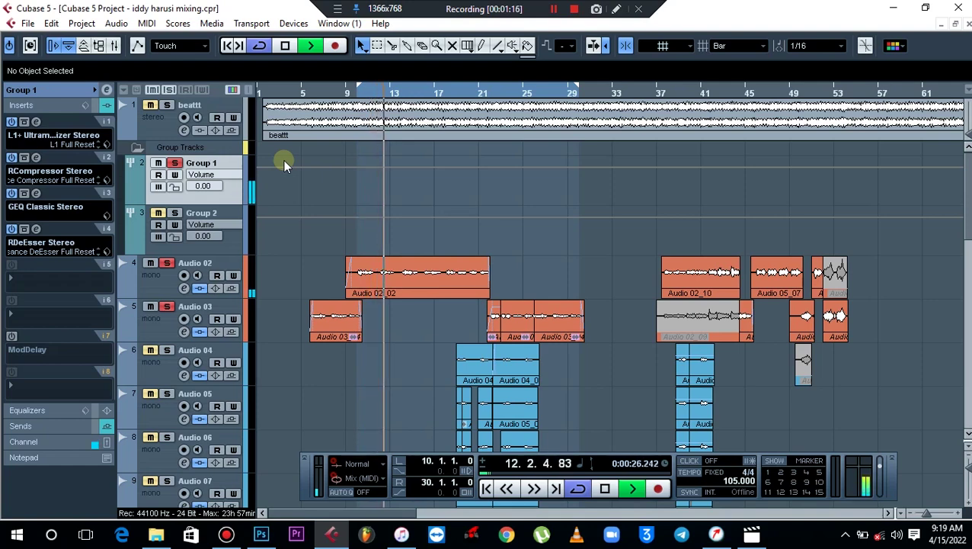
key("space")
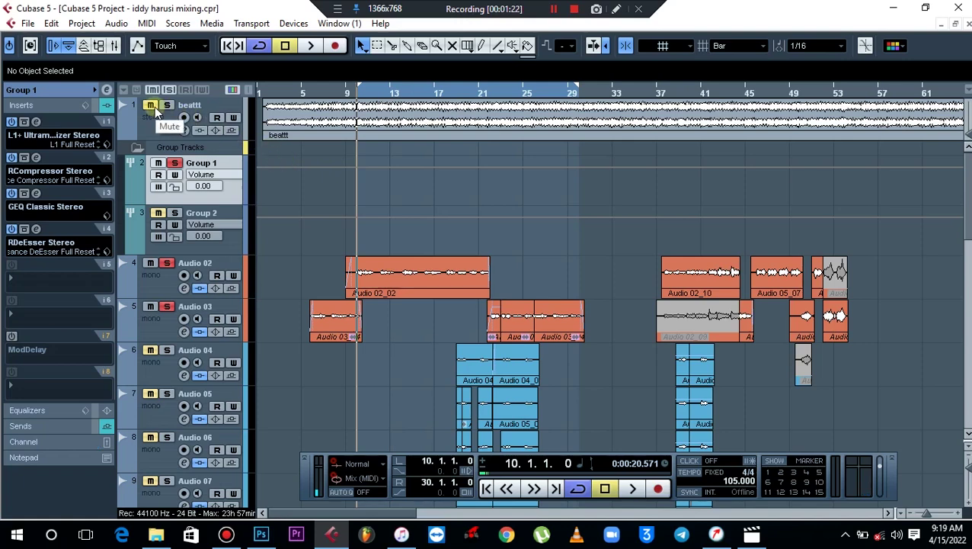
left_click(156, 111)
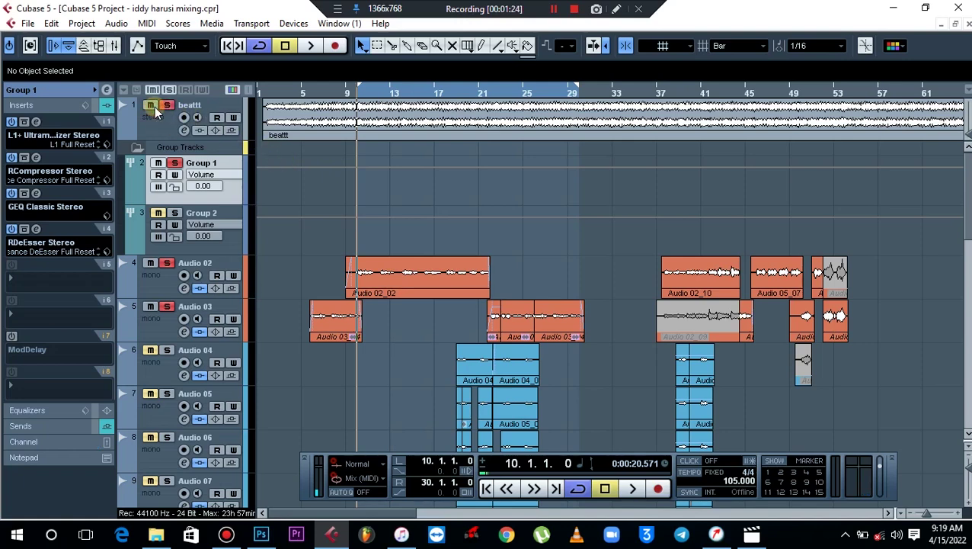
key("space")
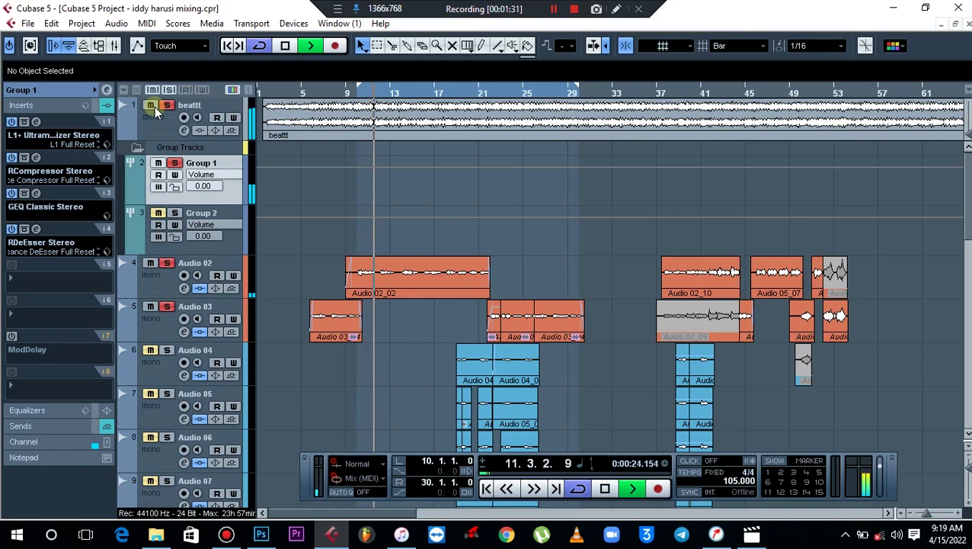
key("space")
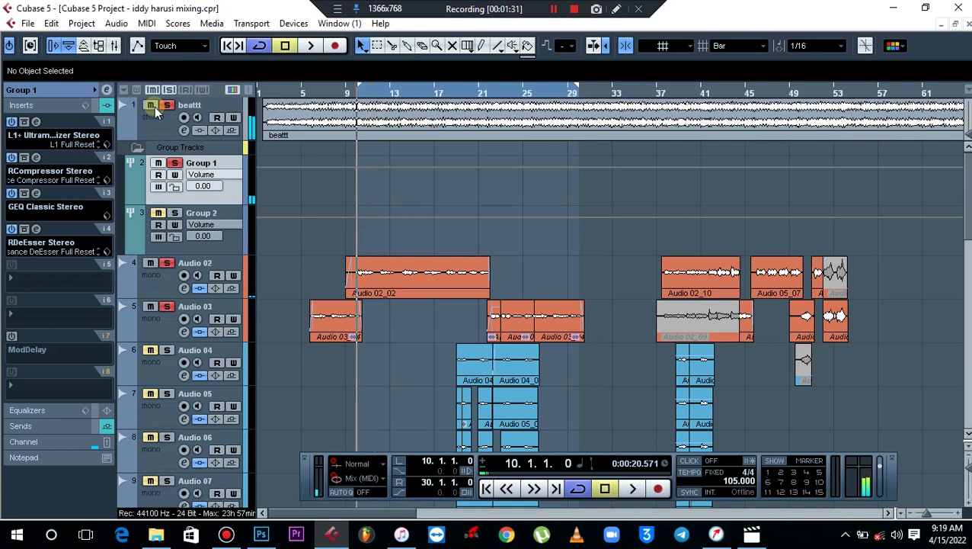
Load the OneKnob Wetter Stereo effect into Group 1's fifth insert slot.
left_click(35, 279)
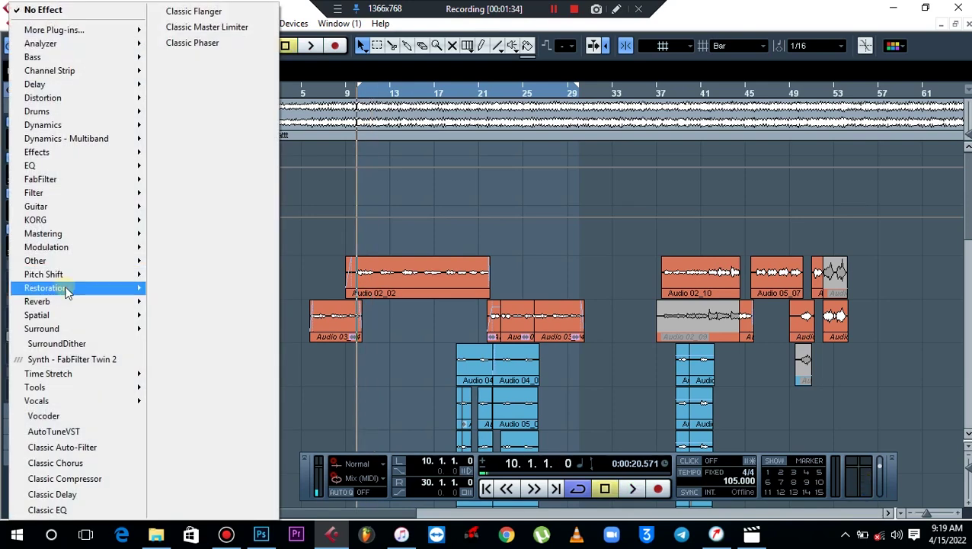
mouse_move(86, 303)
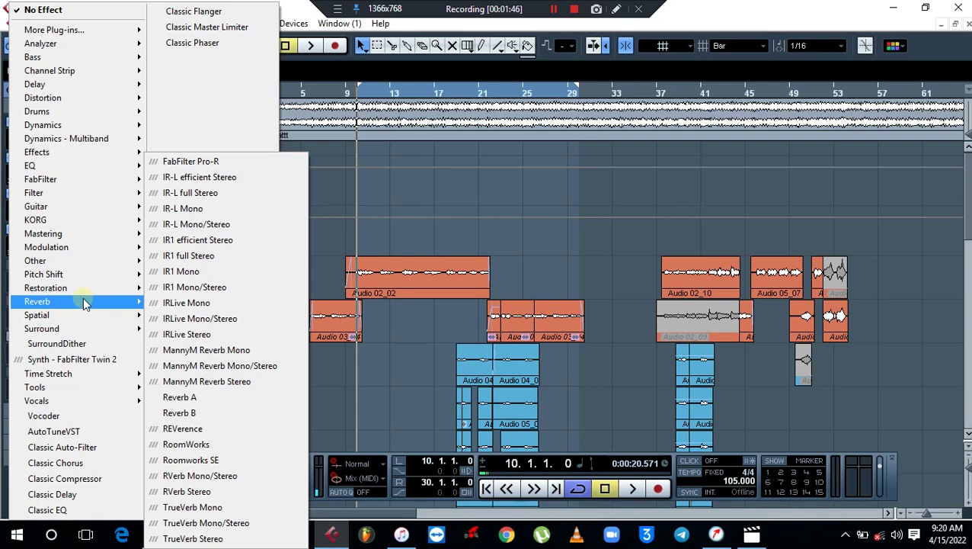
mouse_move(107, 260)
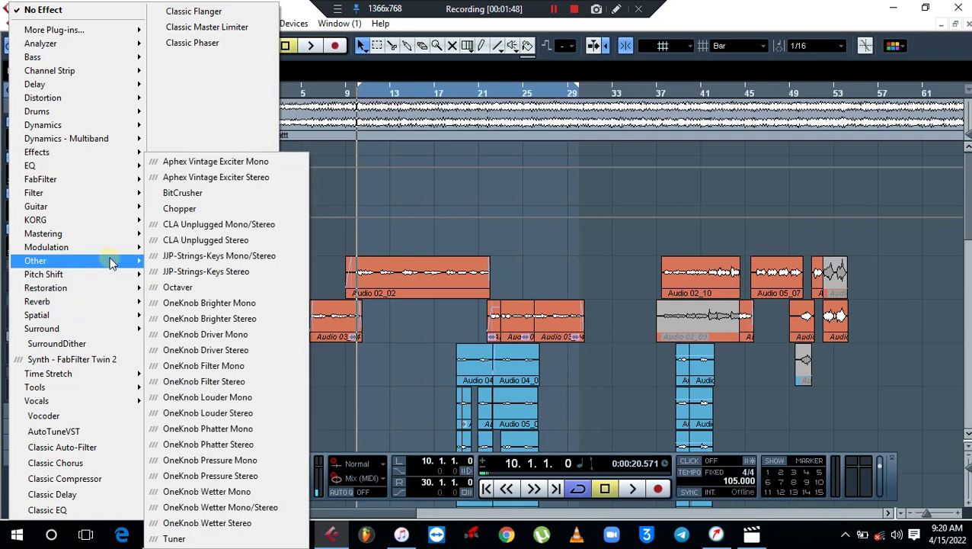
left_click(248, 526)
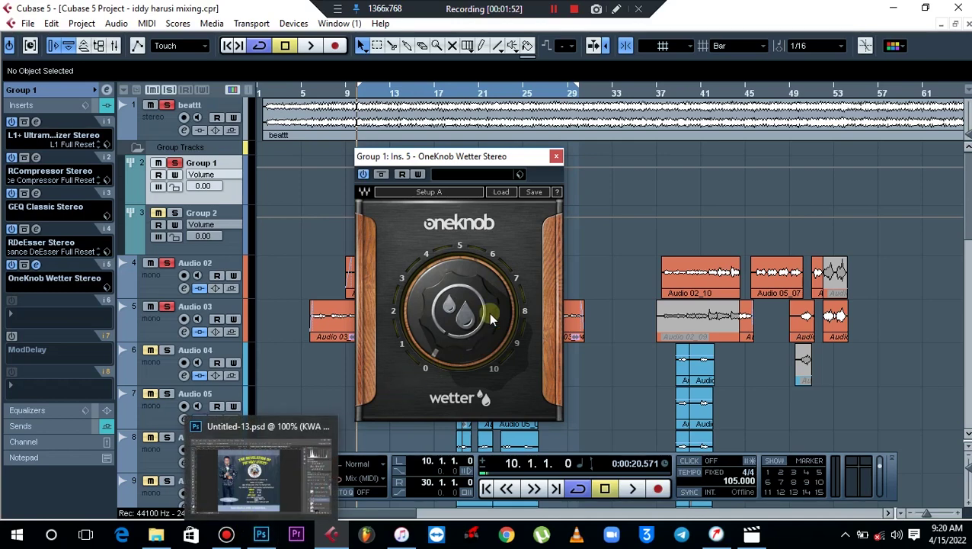
Set the OneKnob Wetter amount to 1 and play the loop, muting the beattt track during playback.
mouse_move(472, 317)
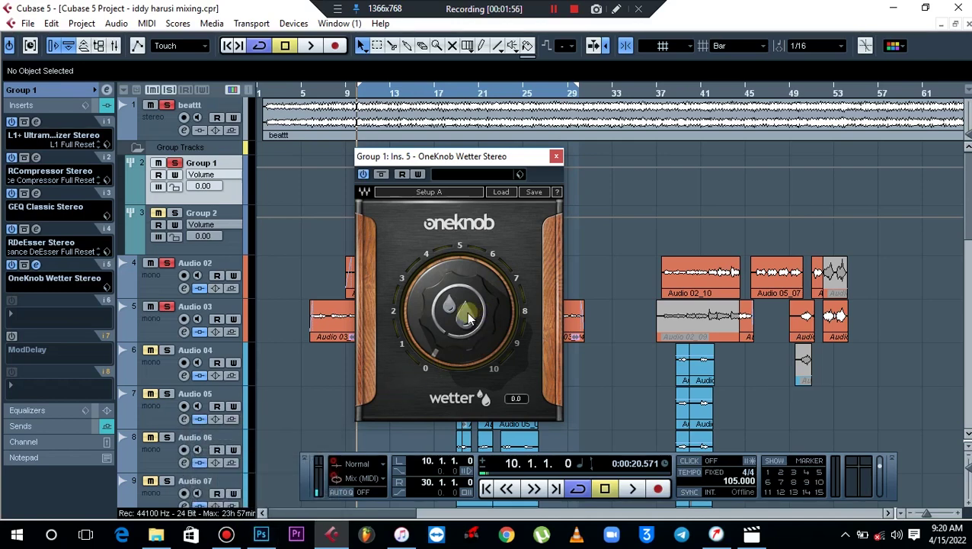
left_click(459, 312)
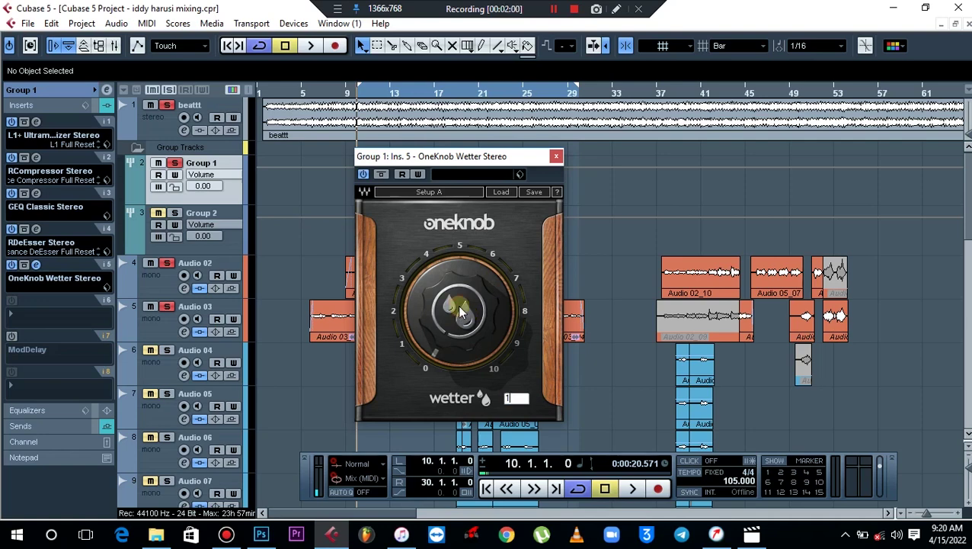
key("Return")
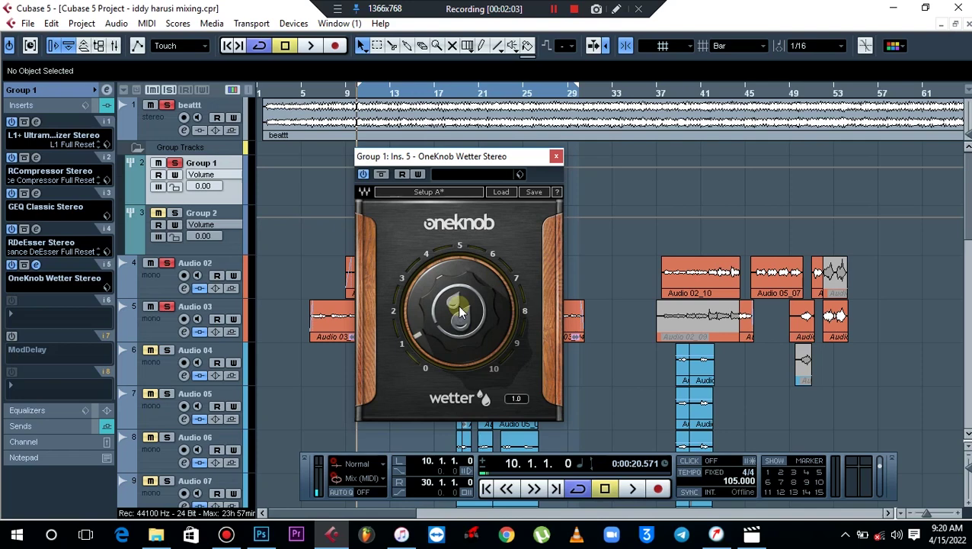
key("space")
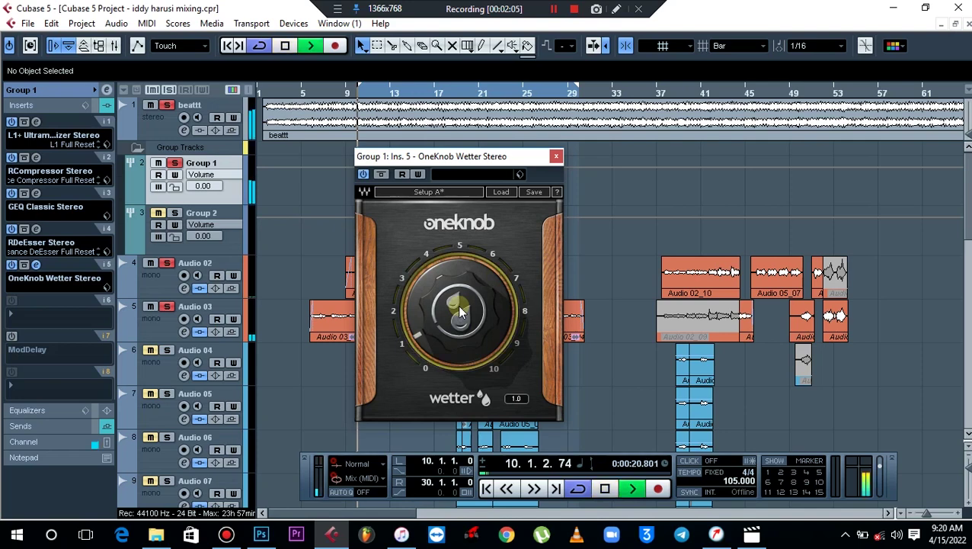
left_click(172, 105)
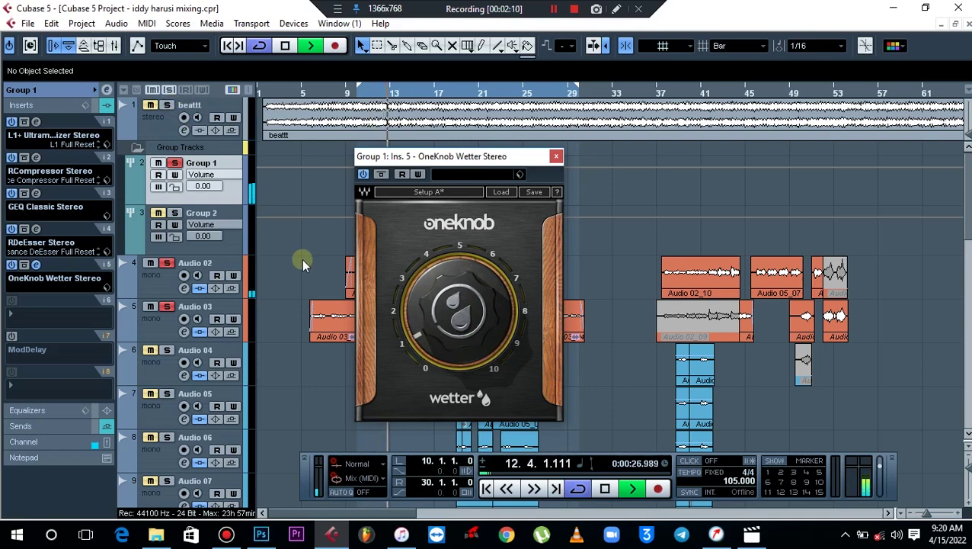
Compare the vocals with the OneKnob Wetter effect bypassed and reactivated by playing the loop each way.
left_click(364, 174)
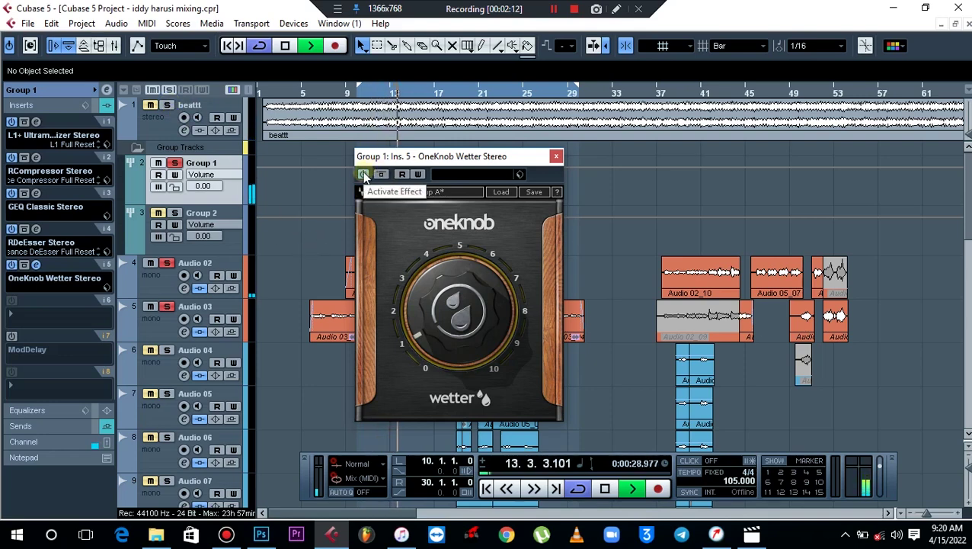
key("space")
left_click(364, 175)
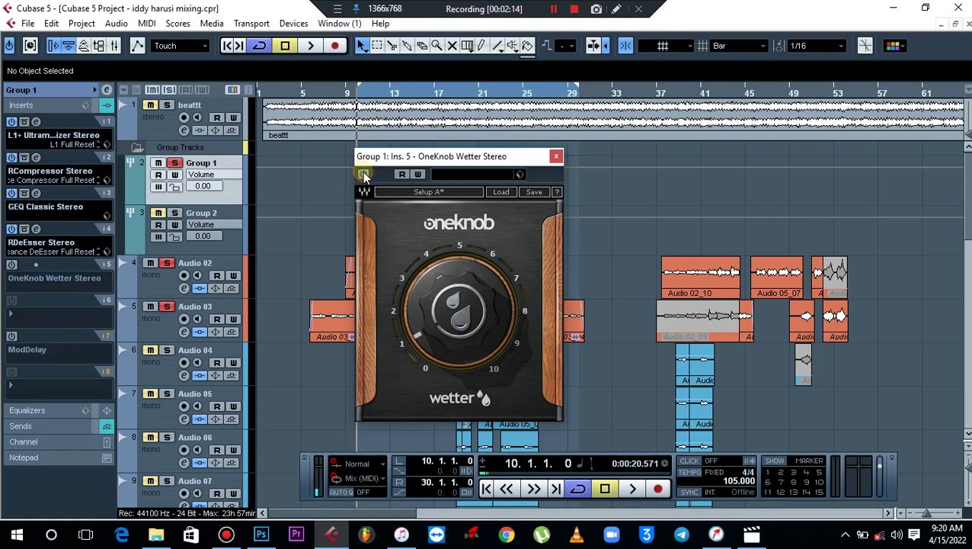
key("space")
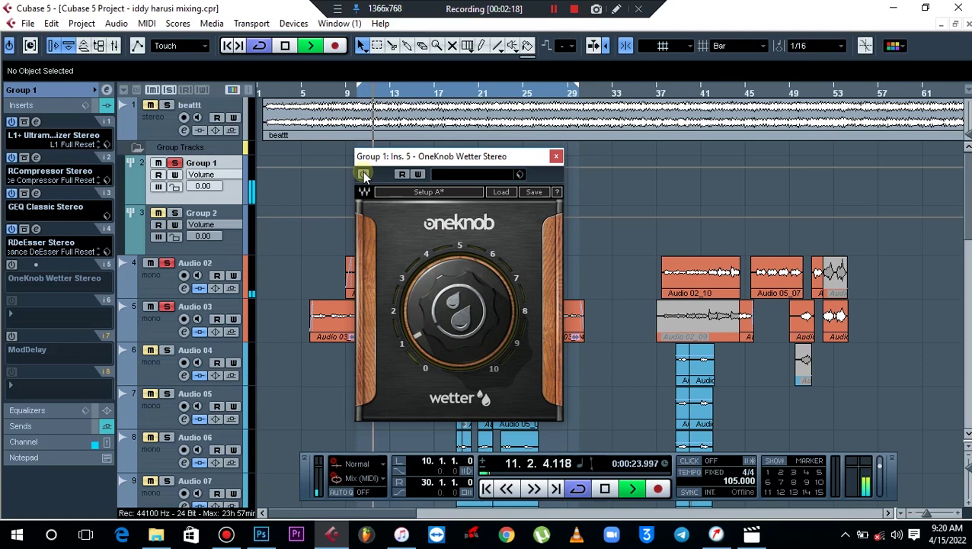
key("space")
left_click(364, 175)
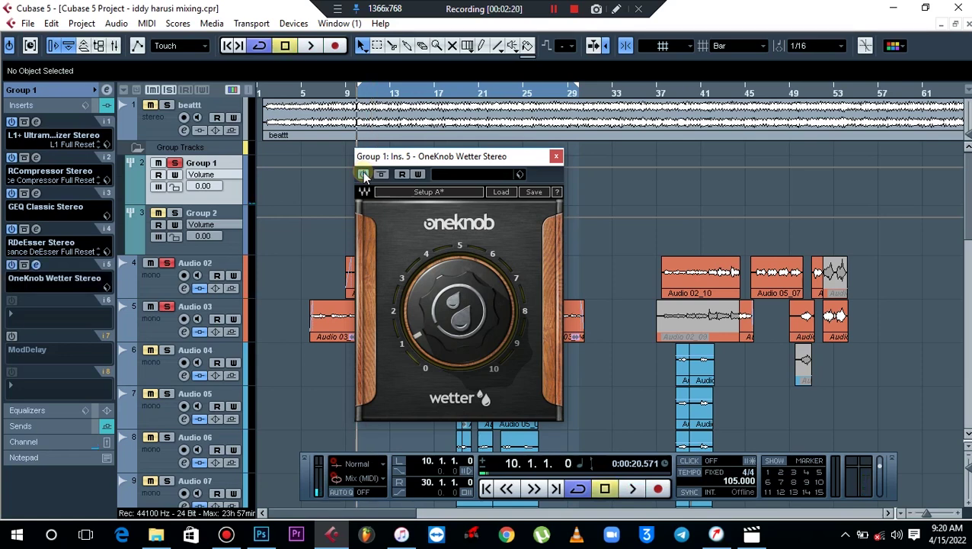
key("space")
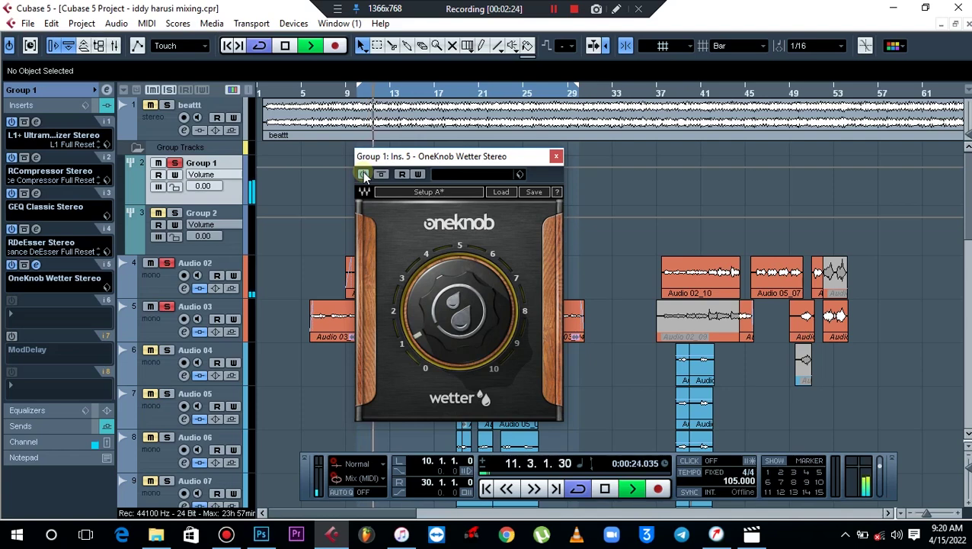
key("space")
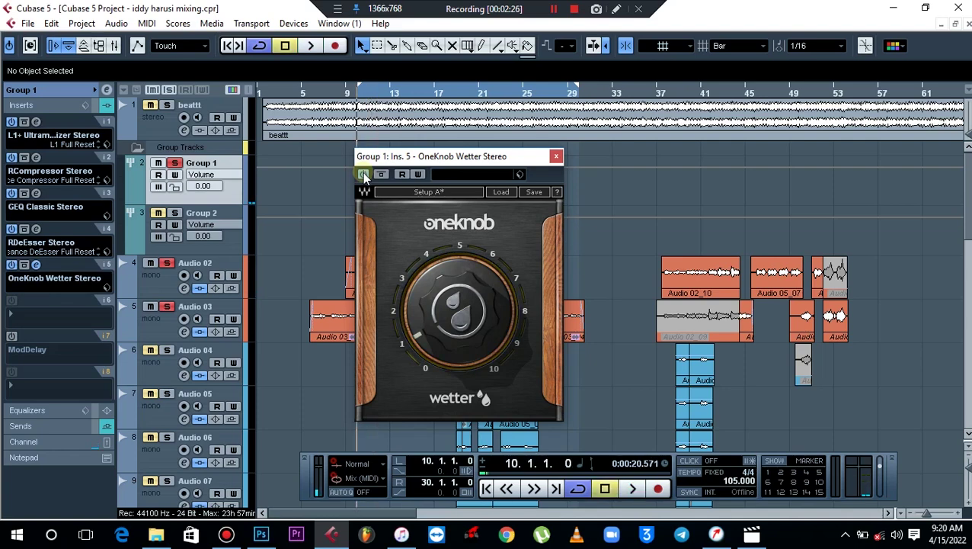
Set the OneKnob Wetter amount to 2 and audition the vocals alone and with the beattt track unmuted.
double_click(447, 315)
type("2")
key("Return")
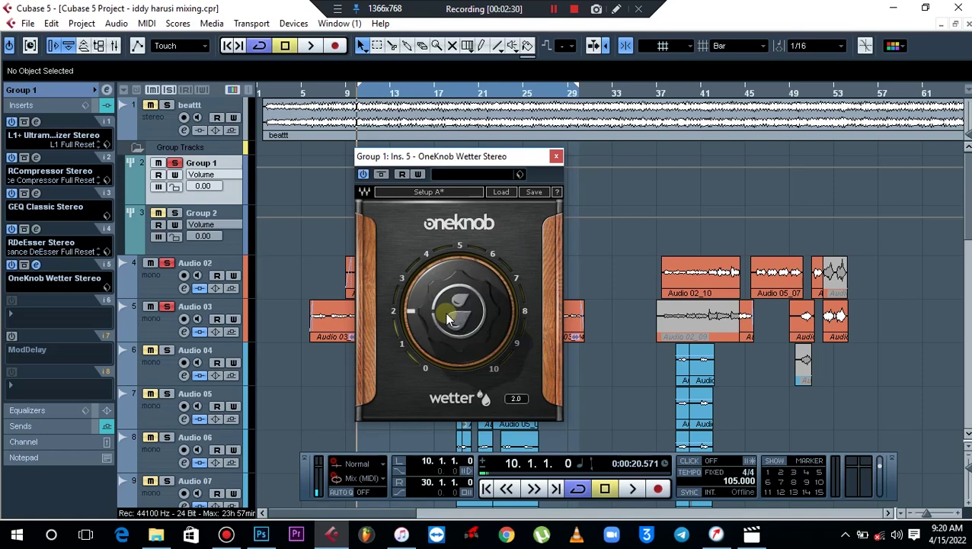
key("space")
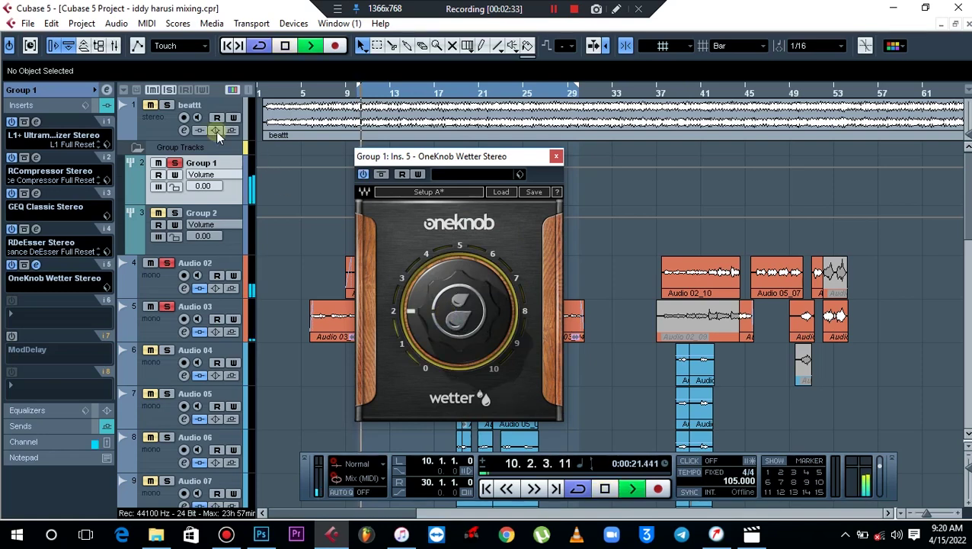
left_click(152, 106)
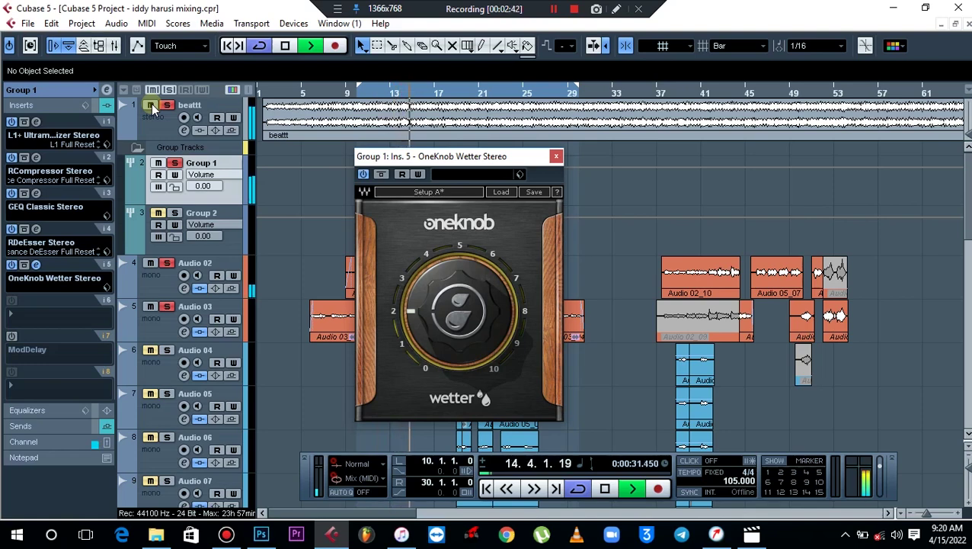
key("space")
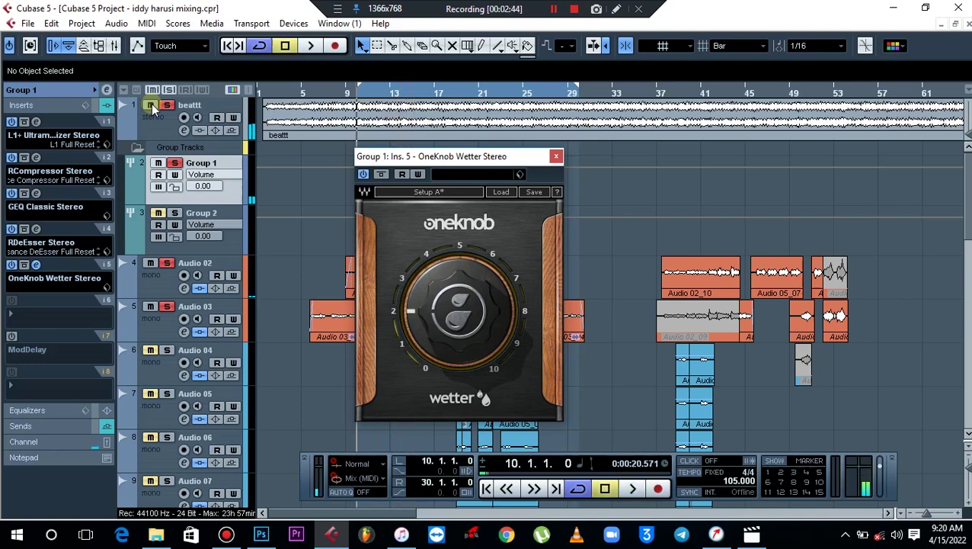
Set the OneKnob Wetter amount to 3 and audition the vocals with the beat and with beattt muted.
left_click(485, 315)
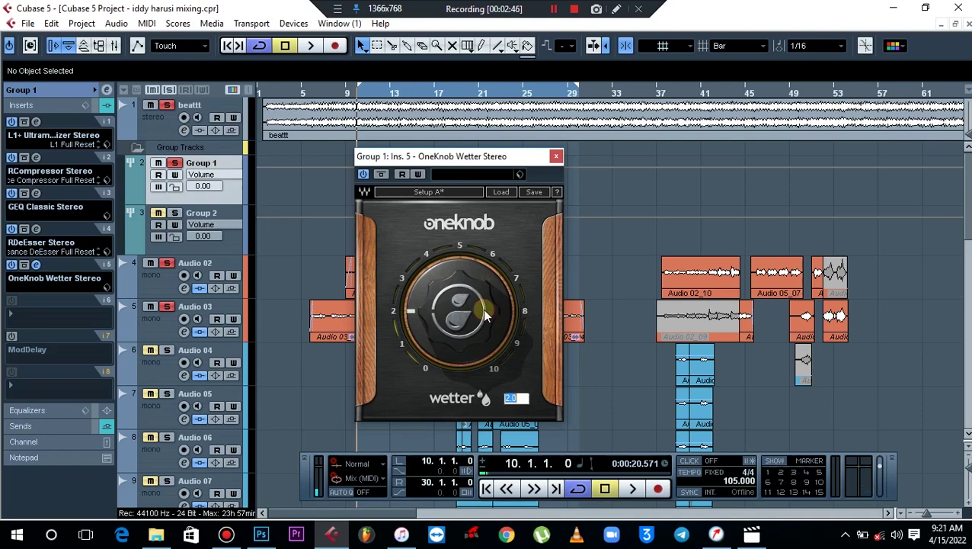
type("3")
key("Return")
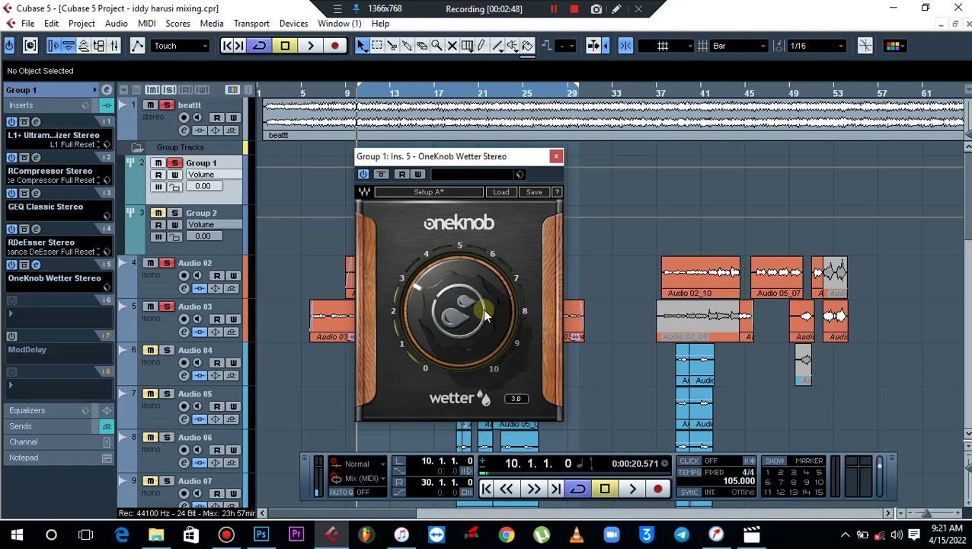
key("space")
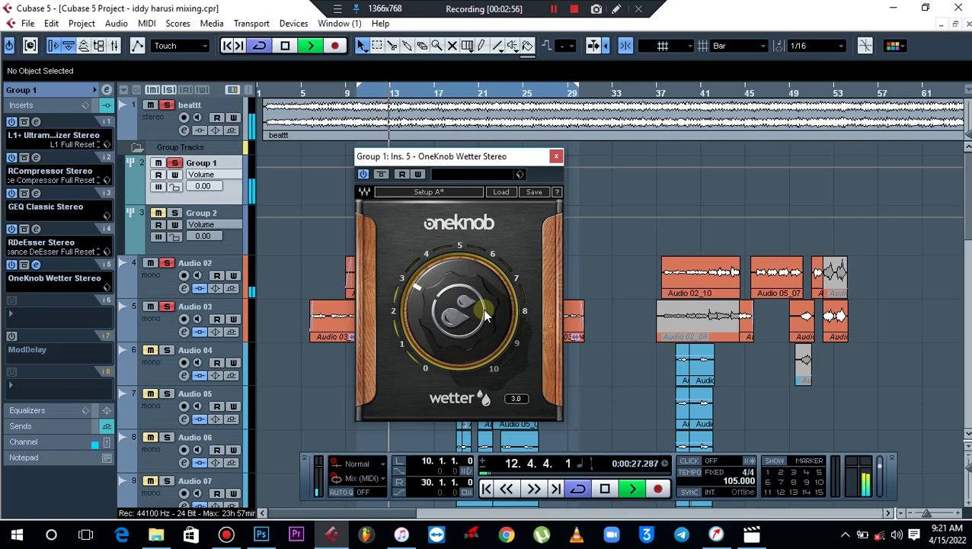
key("space")
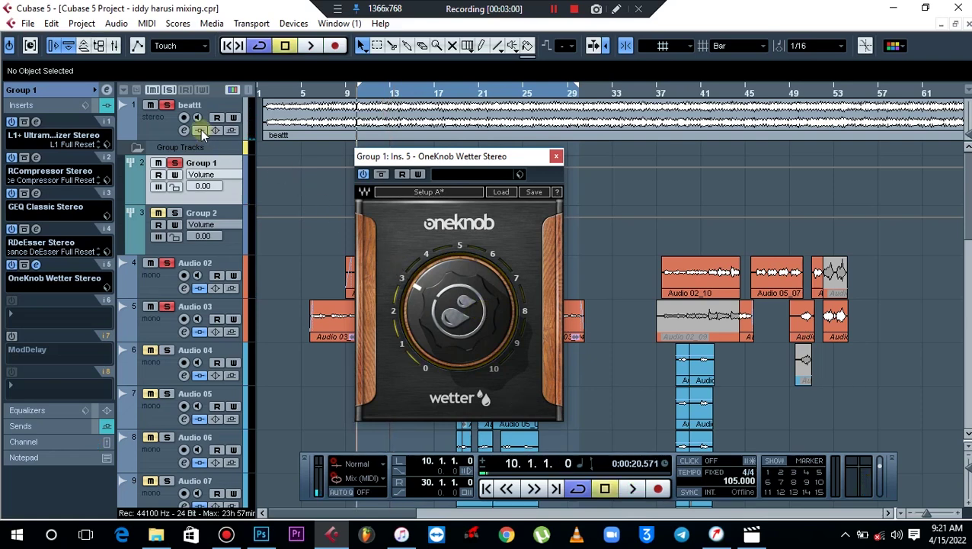
left_click(169, 106)
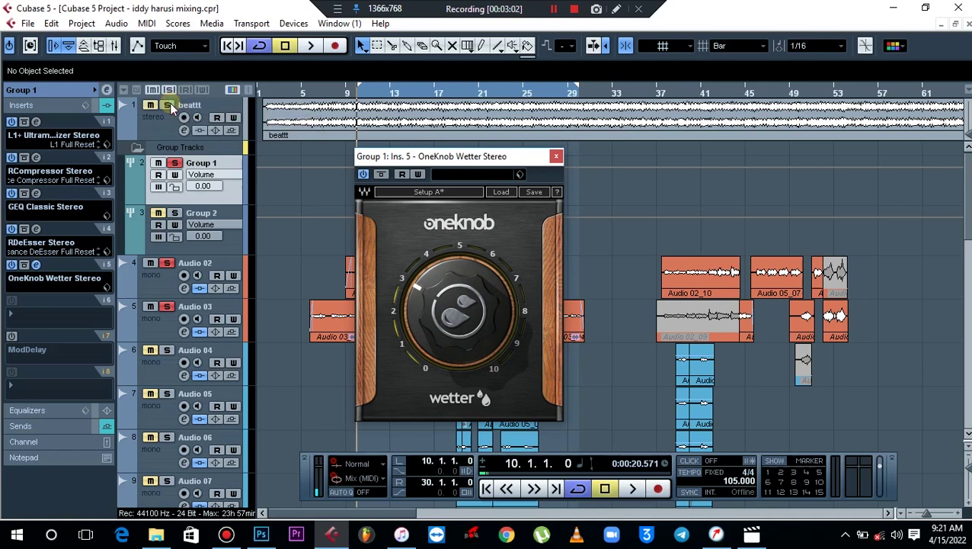
key("space")
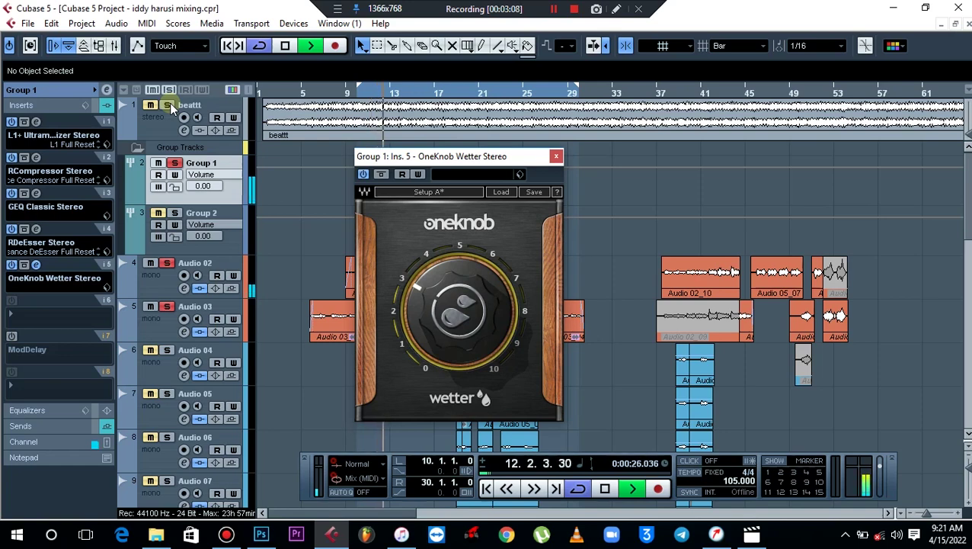
key("space")
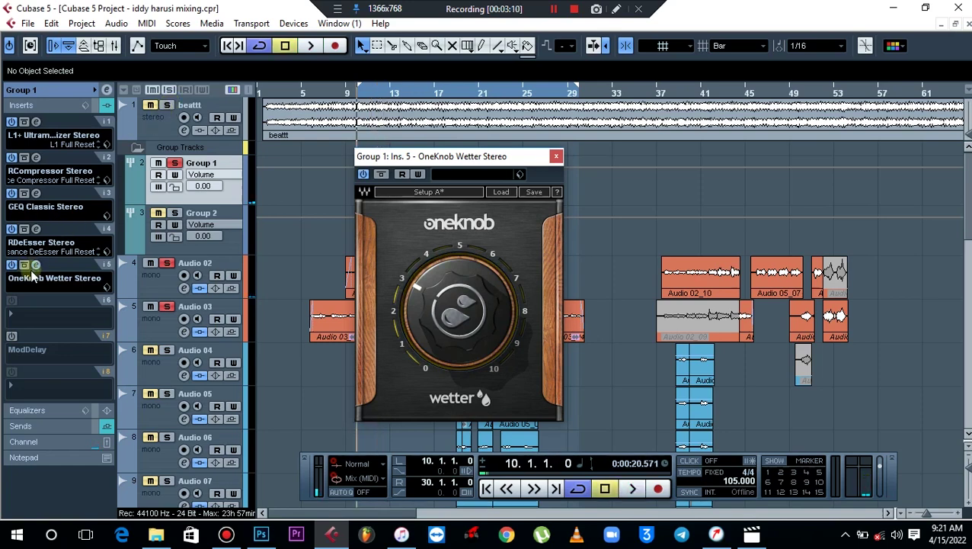
Replace the OneKnob Wetter insert on Group 1 with Reverb A, discarding the Wetter changes.
left_click(24, 278)
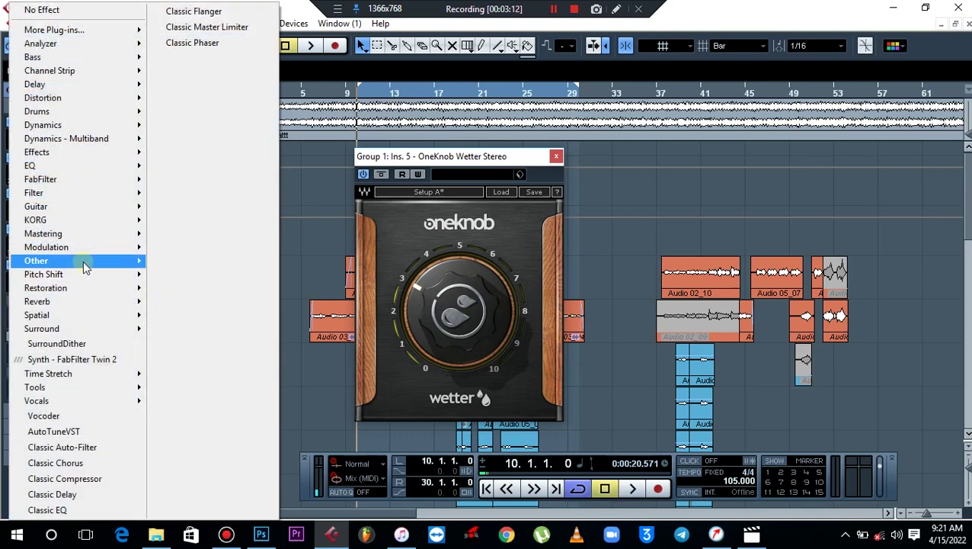
mouse_move(86, 265)
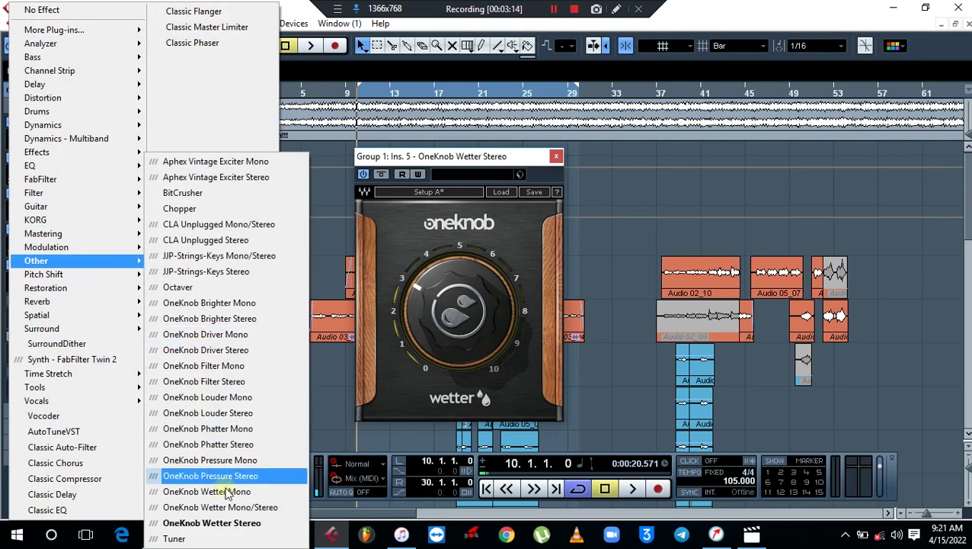
mouse_move(119, 306)
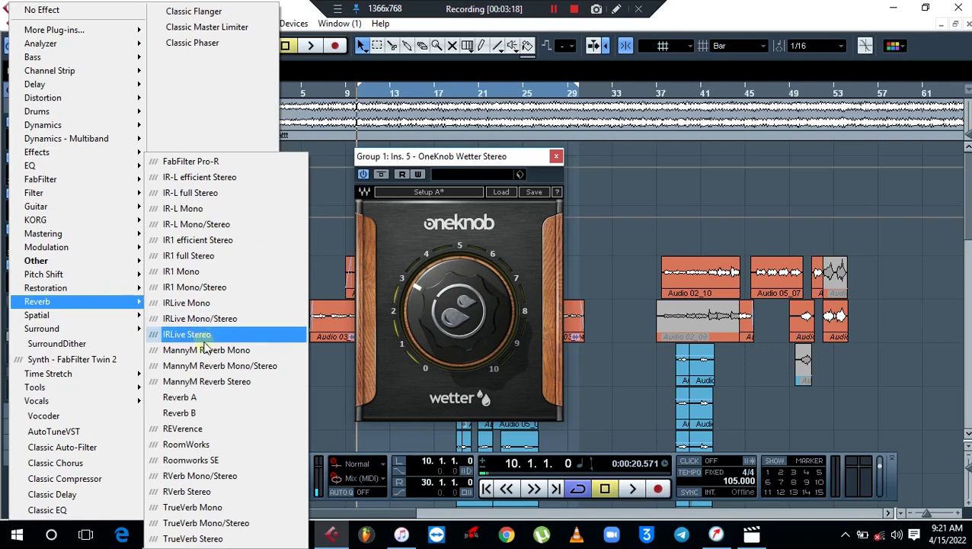
left_click(212, 402)
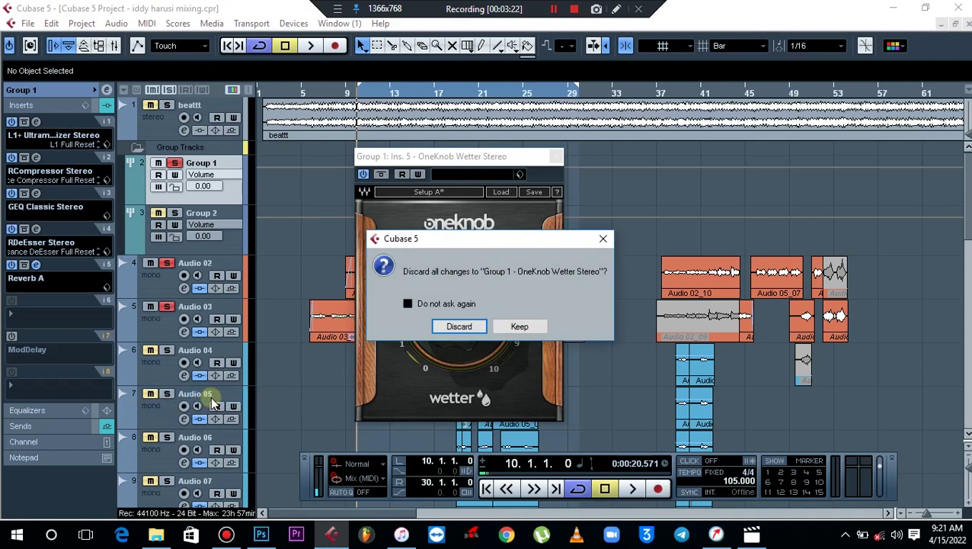
left_click(468, 329)
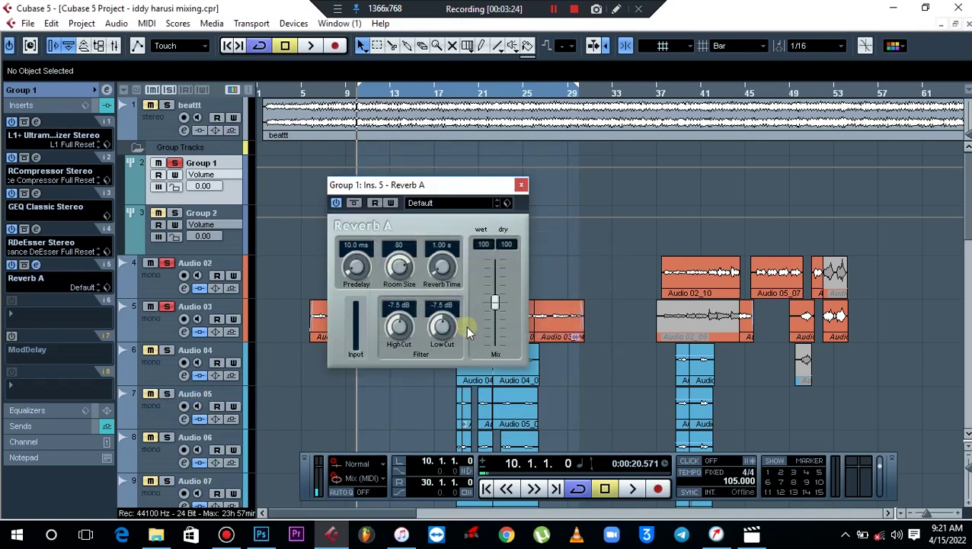
Set Reverb A's mix to 20 wet and 100 dry while auditioning the loop.
key("space")
left_click(495, 267)
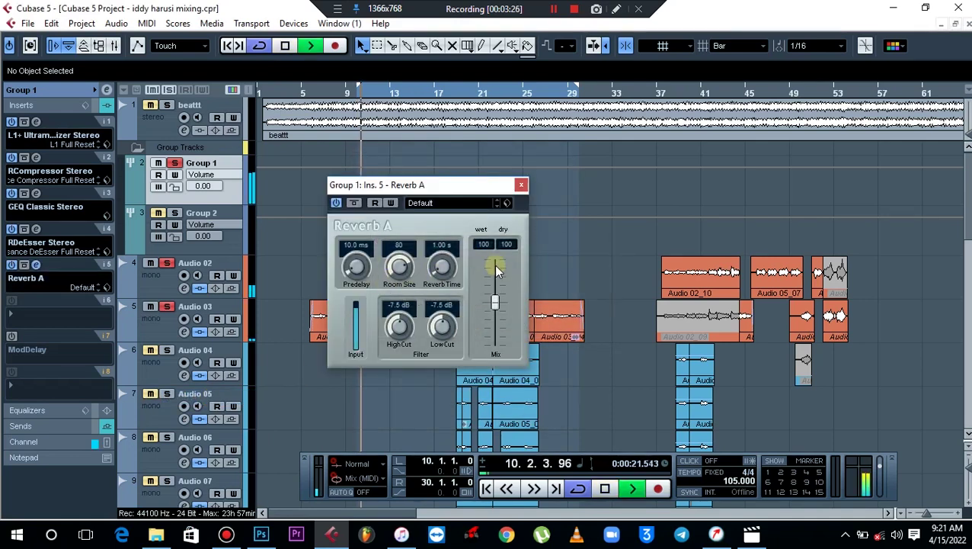
left_click_drag(495, 267, 496, 273)
left_click_drag(495, 270, 496, 268)
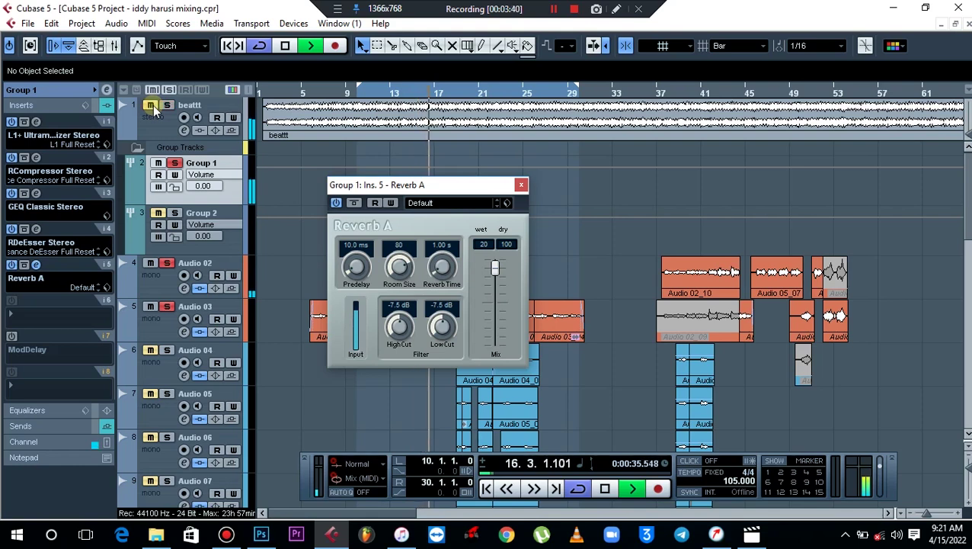
key("space")
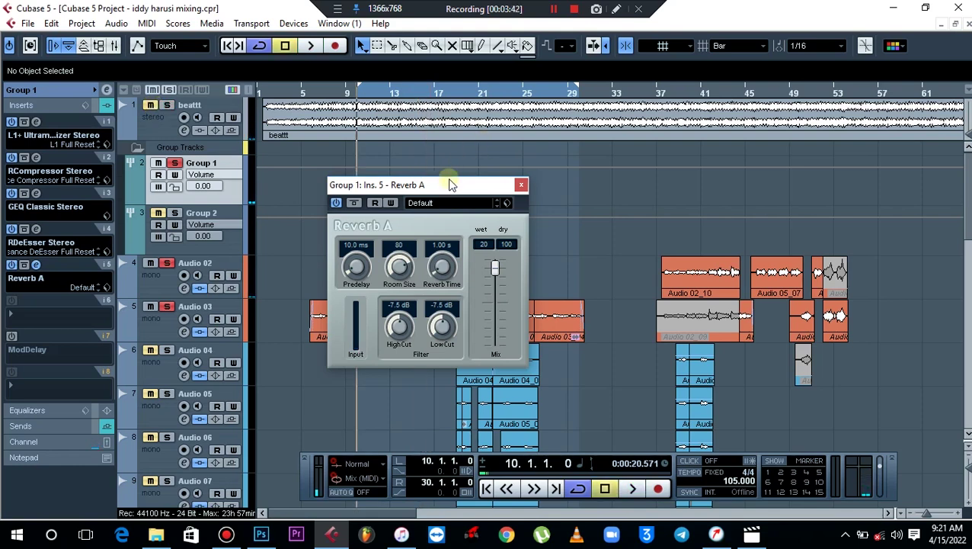
Load Reverb A's Small preset and audition the loop with the mix at 34 wet and 100 dry.
left_click(428, 204)
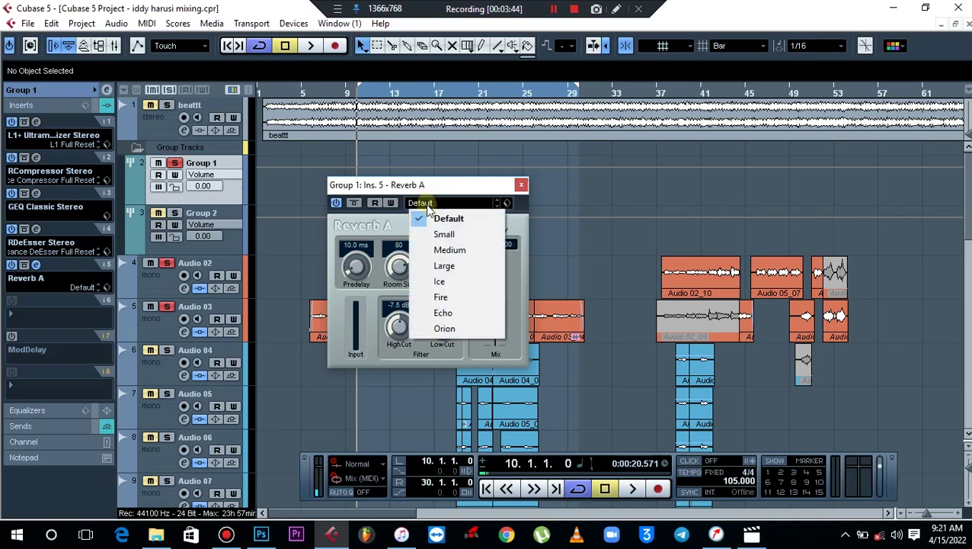
left_click(448, 236)
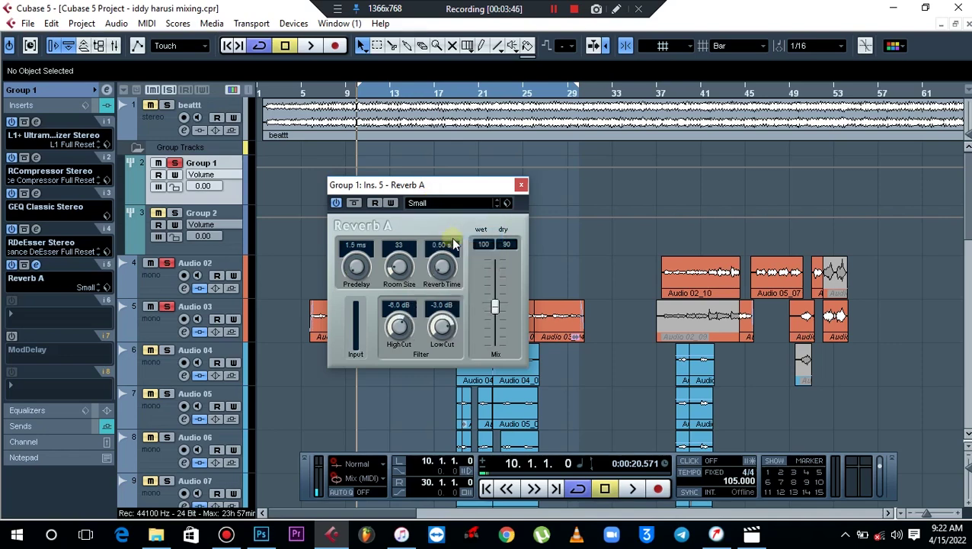
key("space")
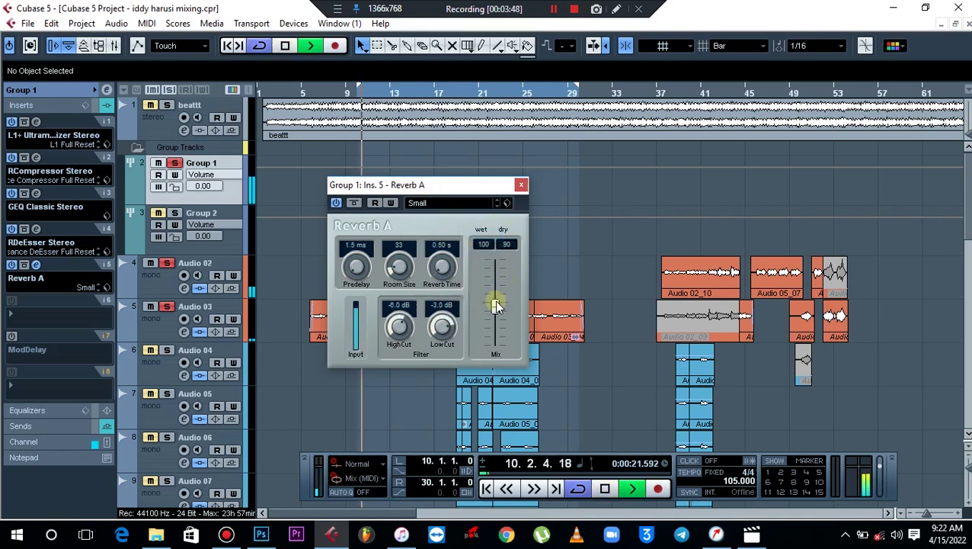
left_click_drag(495, 307, 494, 273)
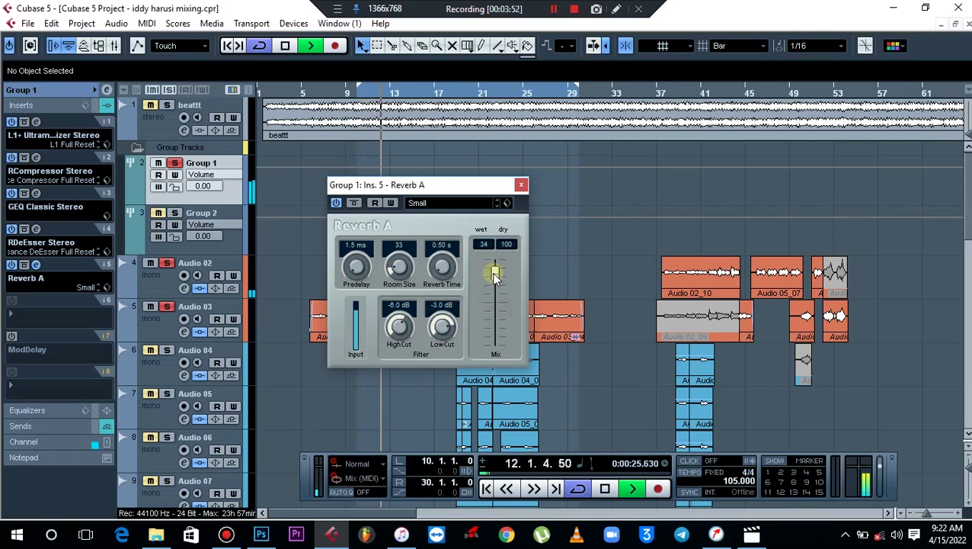
key("space")
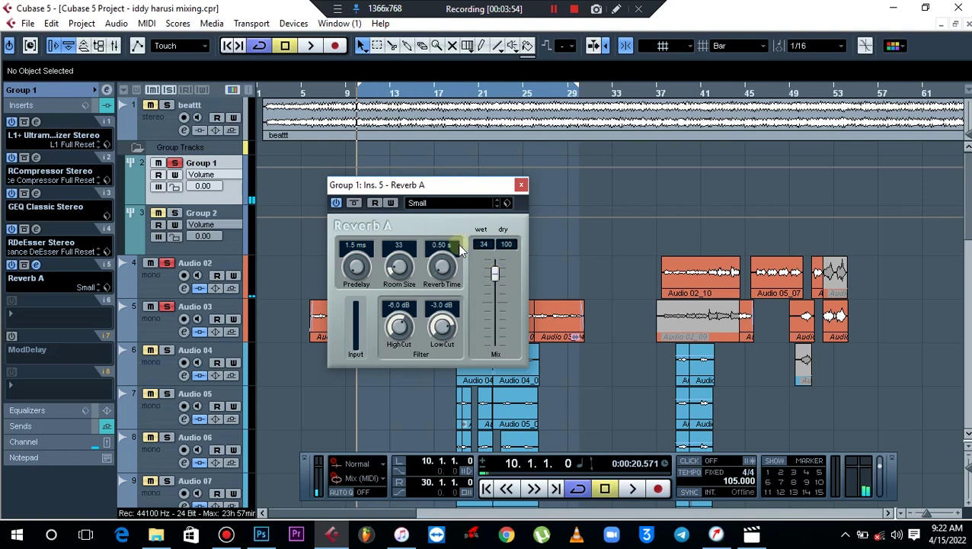
Load Reverb A's Orion preset and audition it with the wet mix at about 18 and the reverb time at 4.80 s.
left_click(421, 204)
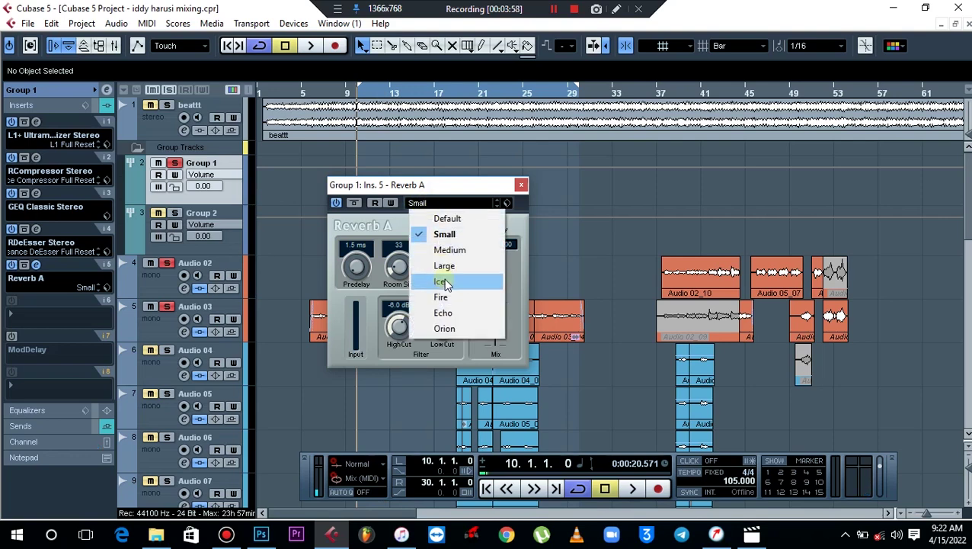
left_click(468, 332)
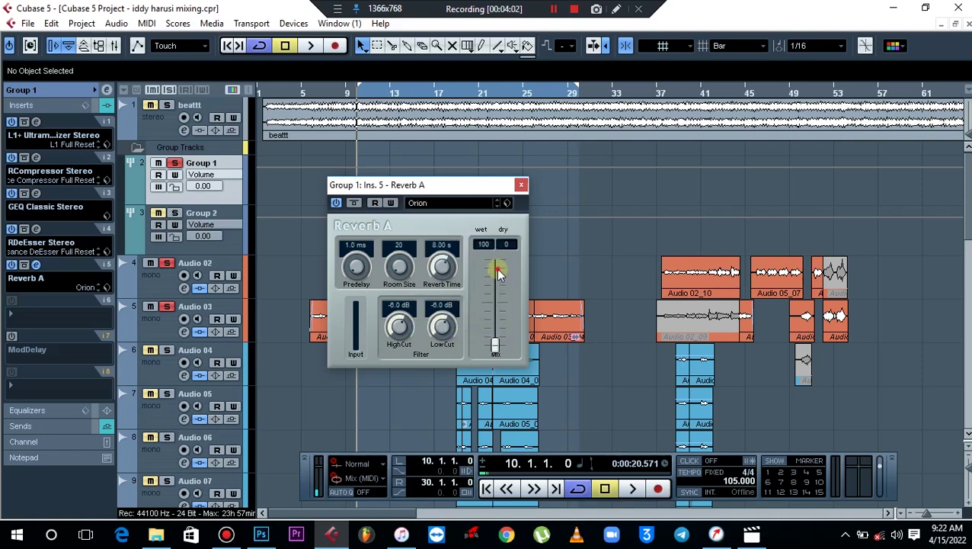
key("space")
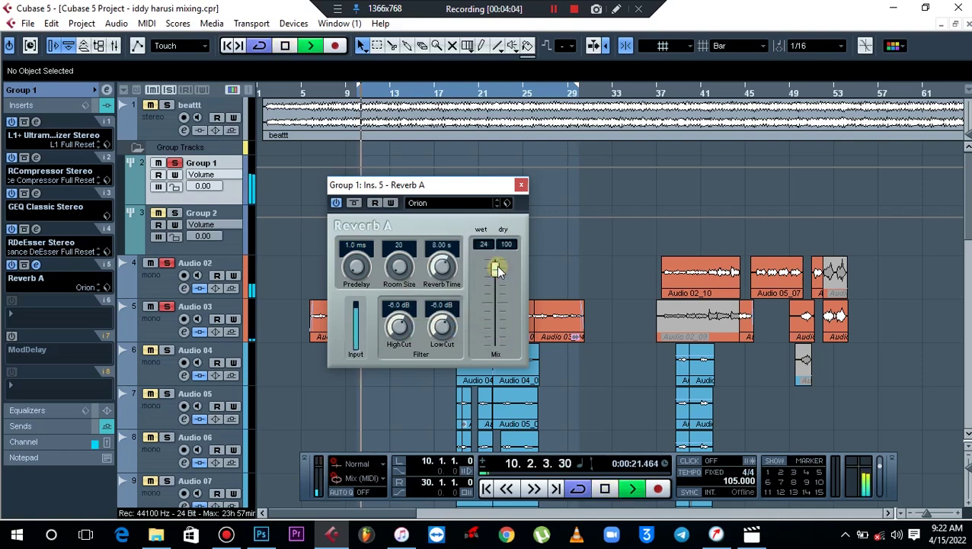
left_click_drag(496, 268, 496, 265)
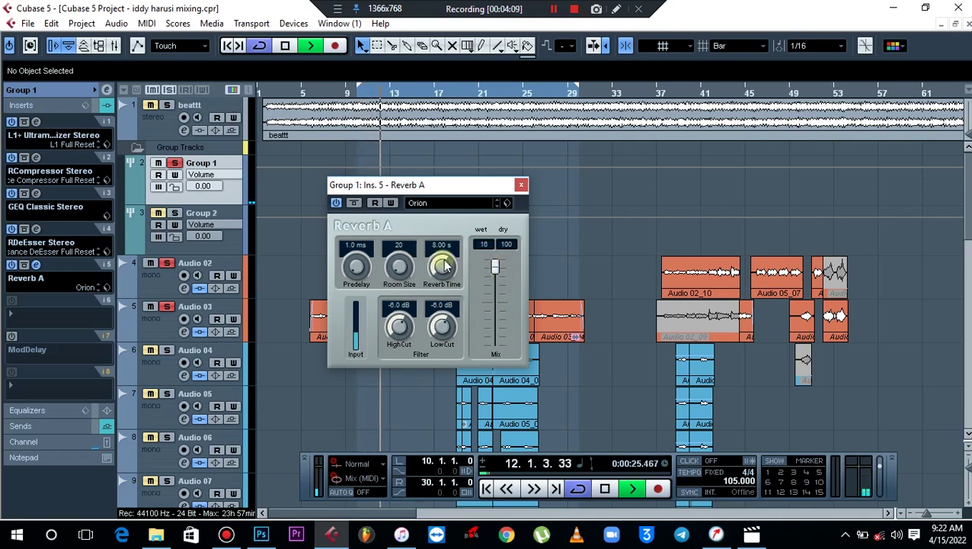
left_click_drag(445, 265, 444, 295)
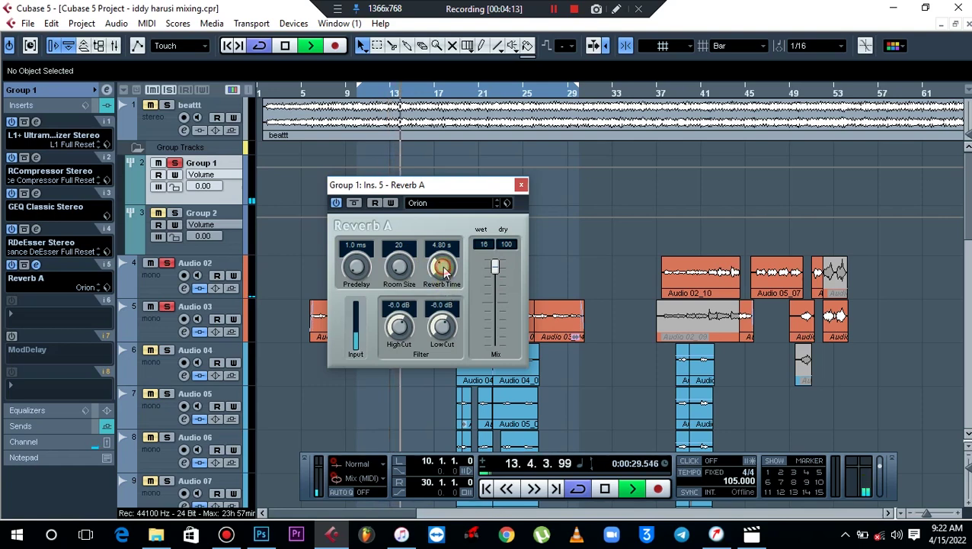
key("space")
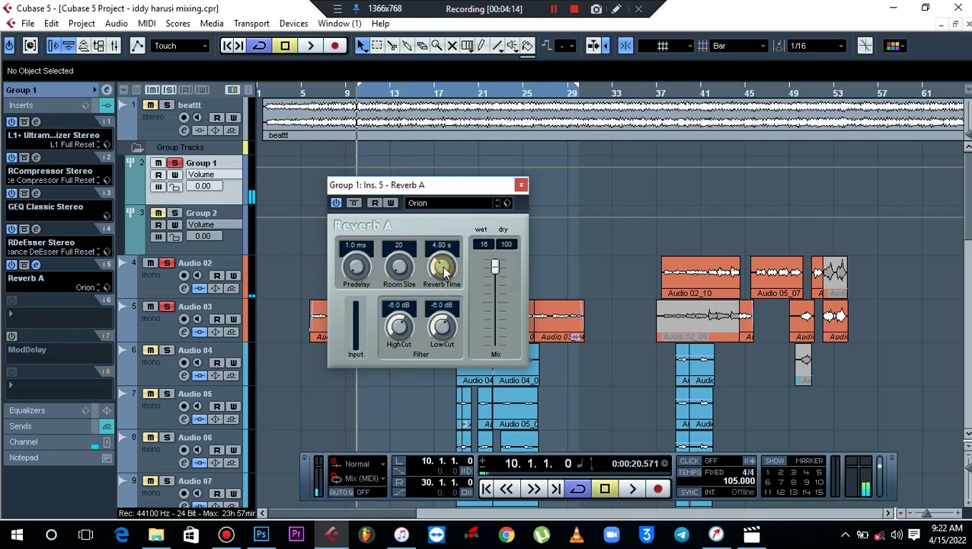
Load Reverb A's Ice preset, set the wet mix to 20 and audition the vocals with and without the beattt track.
left_click(428, 205)
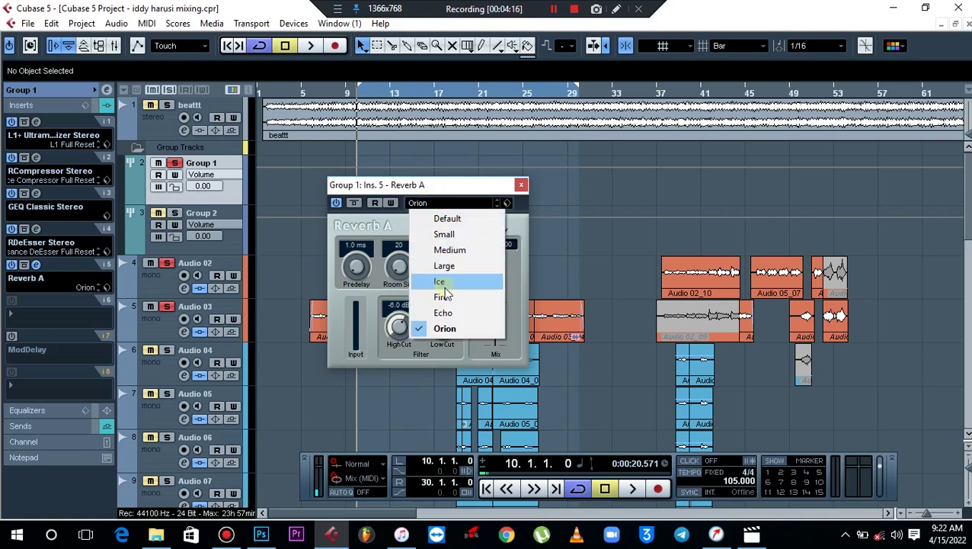
left_click(452, 284)
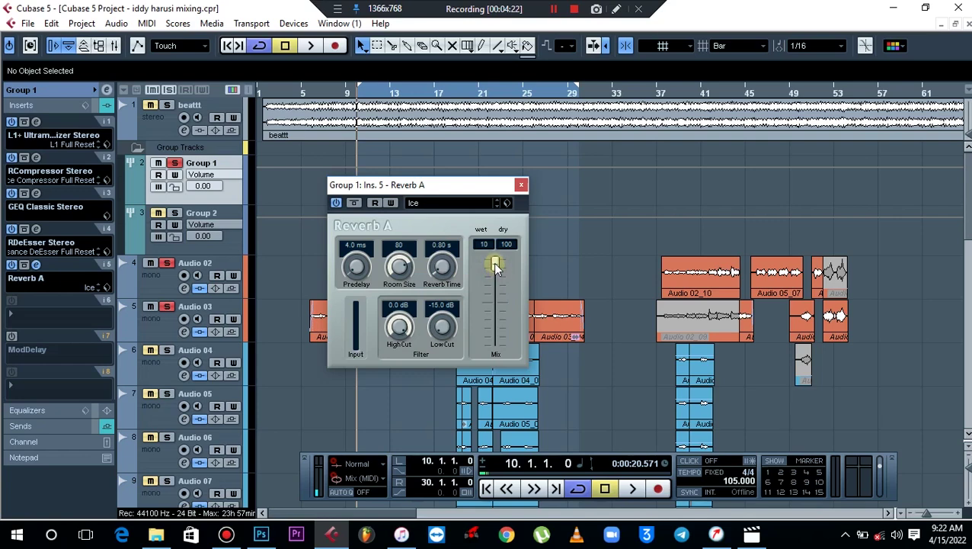
key("space")
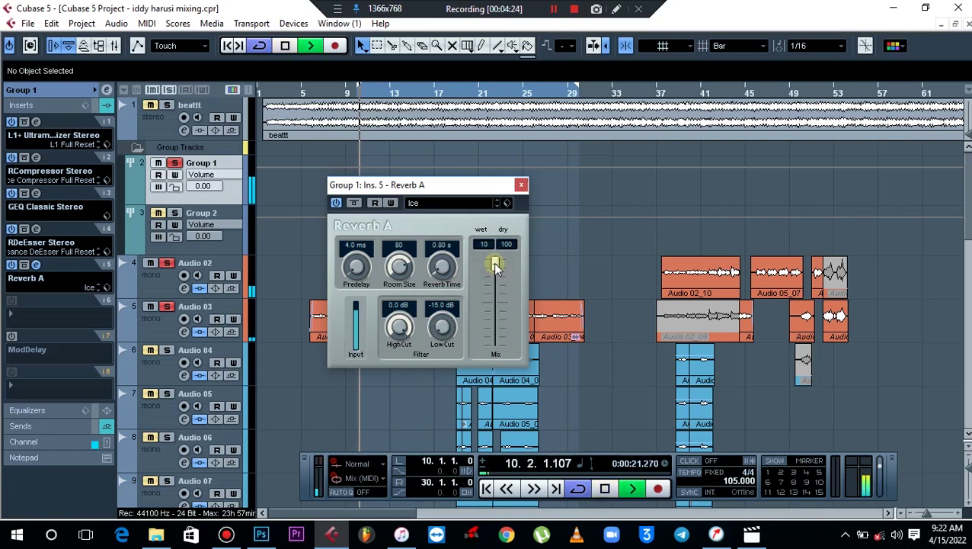
left_click_drag(496, 265, 496, 273)
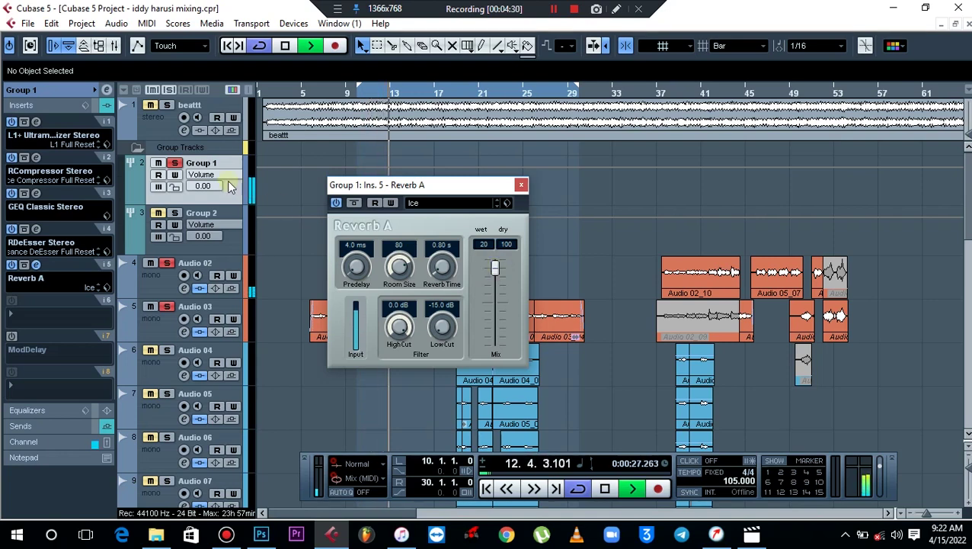
left_click(169, 106)
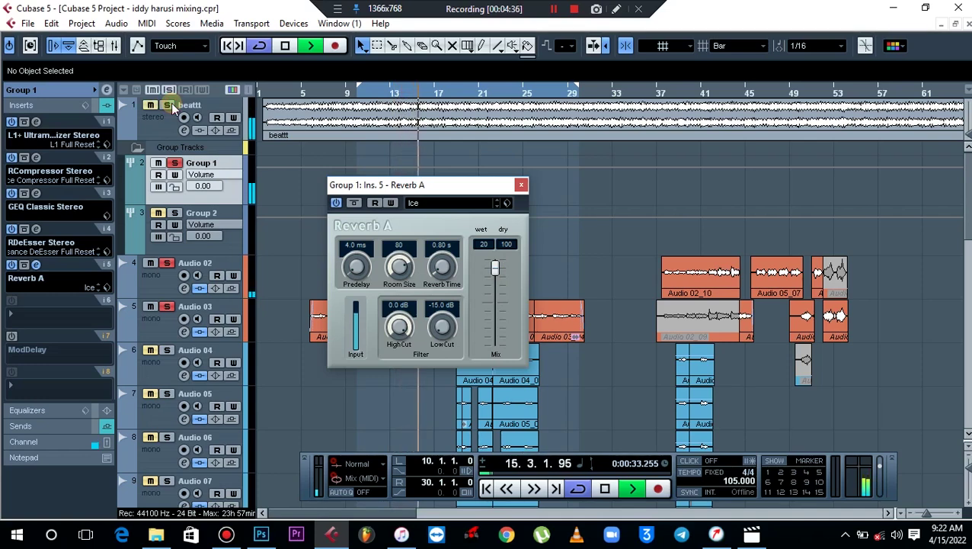
left_click(168, 106)
Set the Ice preset's wet mix to 30 and audition the vocals together with the soloed beattt track.
left_click_drag(498, 270, 498, 275)
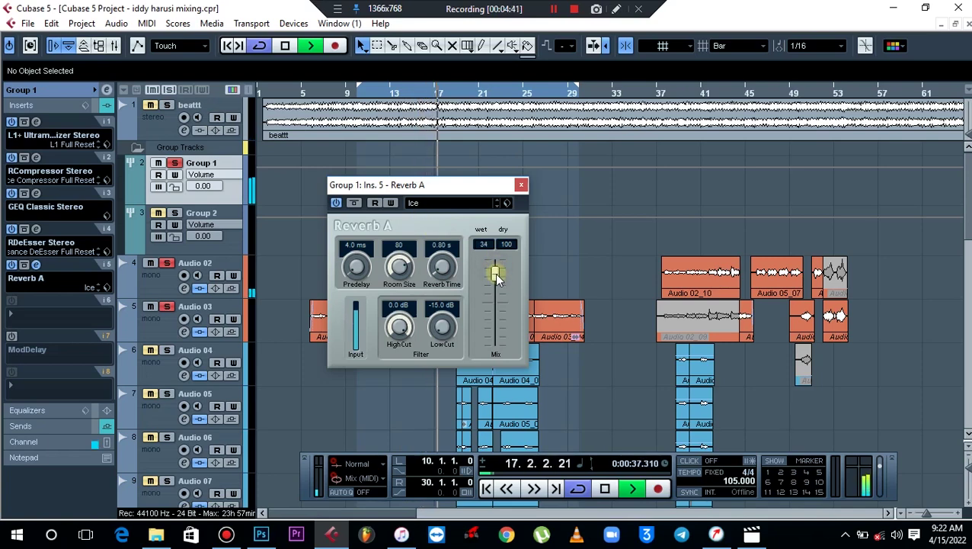
left_click_drag(497, 274, 497, 271)
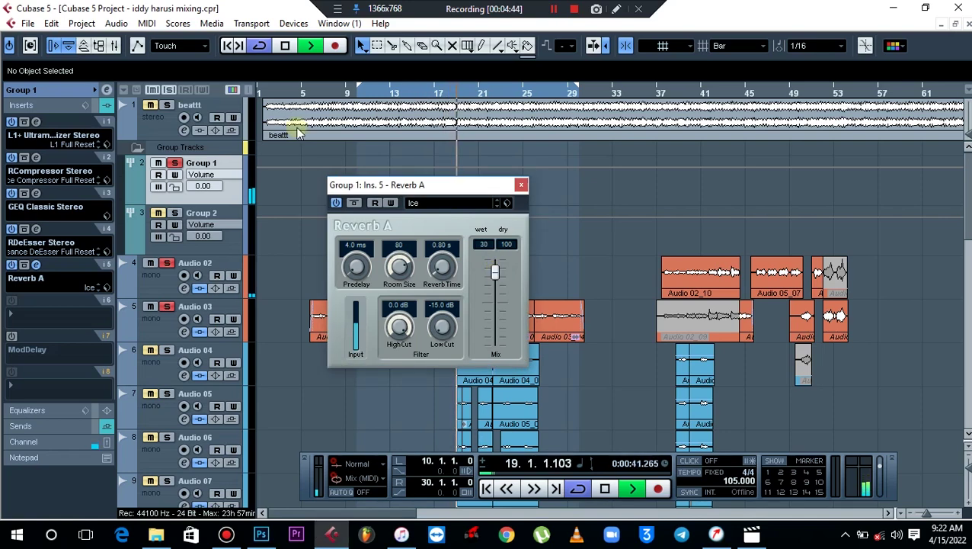
left_click(153, 111)
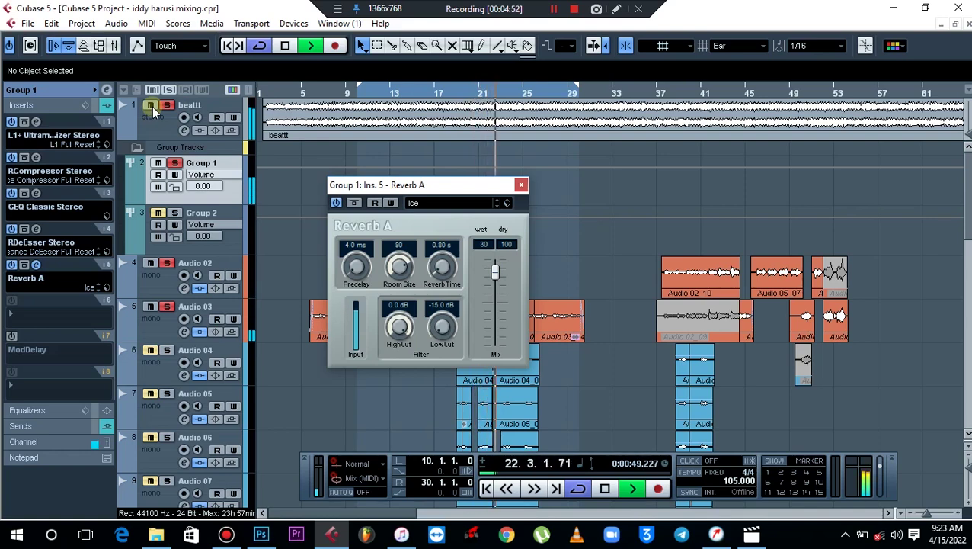
key("space")
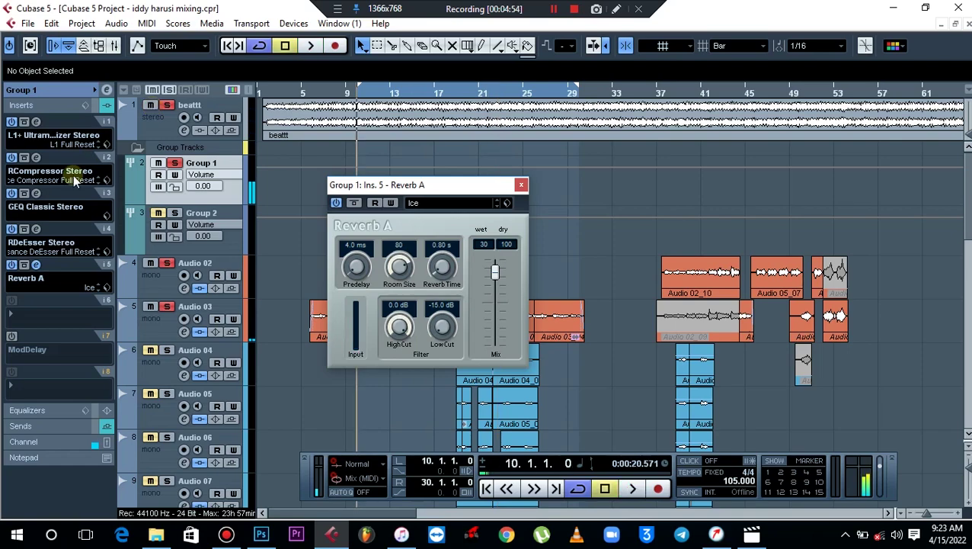
Replace Reverb A on Group 1 with Reverb B and load its Vocal Plate preset.
left_click(39, 280)
mouse_move(66, 307)
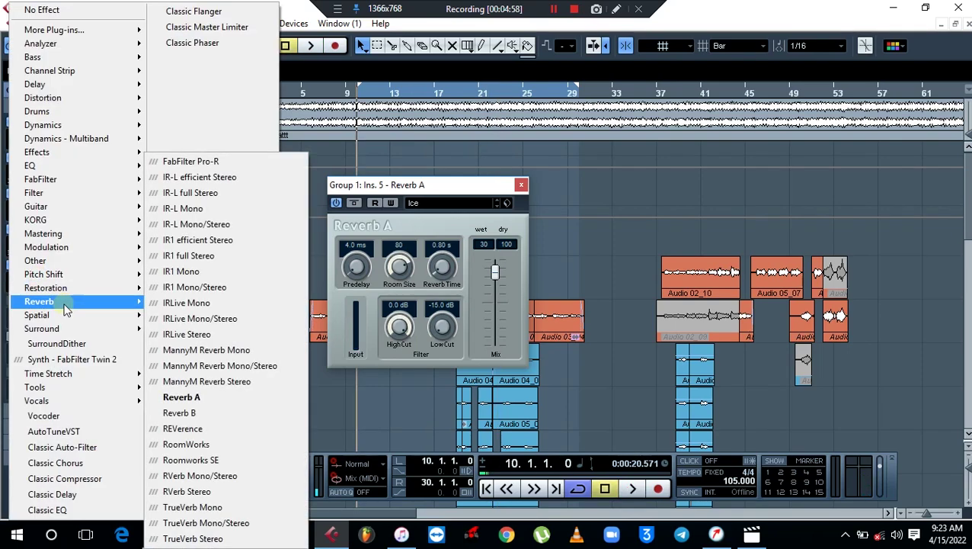
left_click(183, 413)
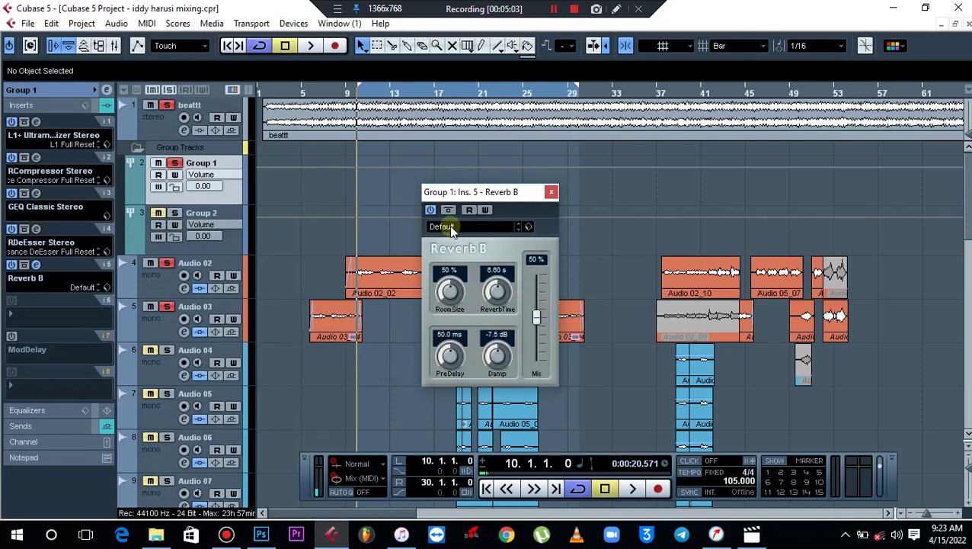
left_click(449, 227)
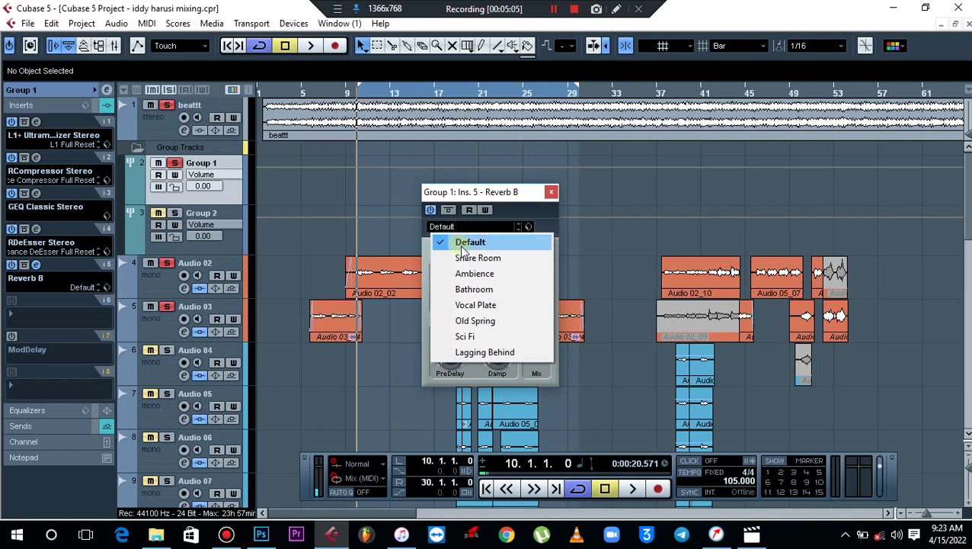
left_click(480, 305)
Play the loop and set Reverb B's mix to 10% and its reverb time to 2.00 s.
key("space")
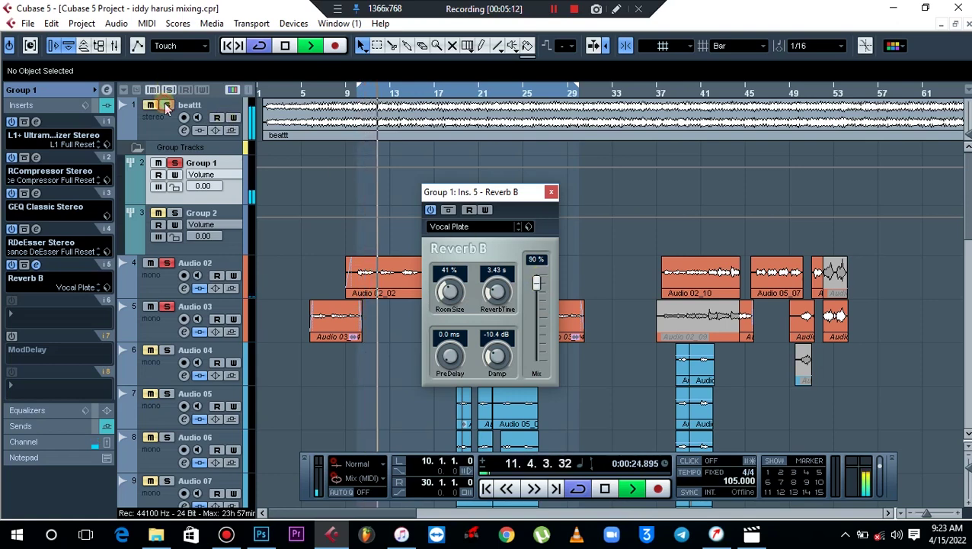
left_click_drag(538, 283, 532, 356)
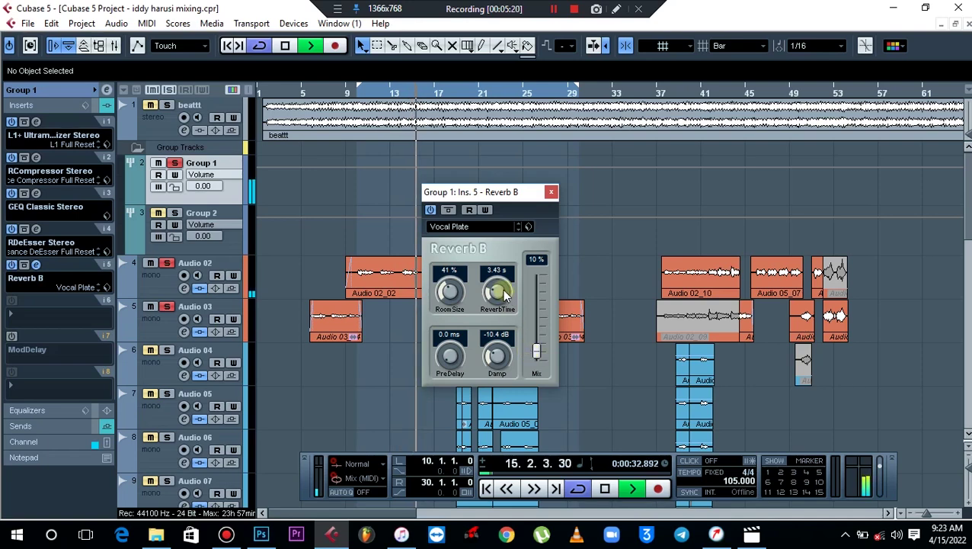
left_click(498, 272)
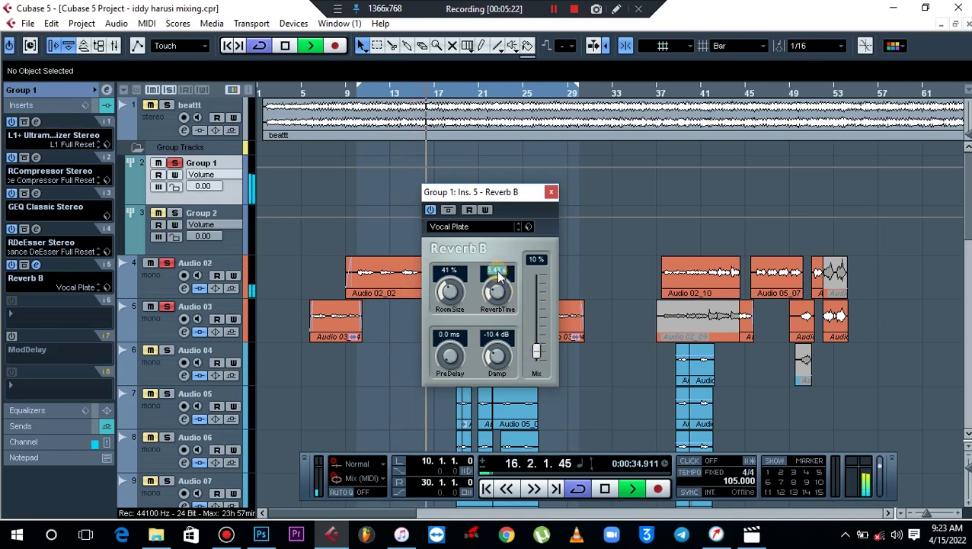
type("2")
key("Return")
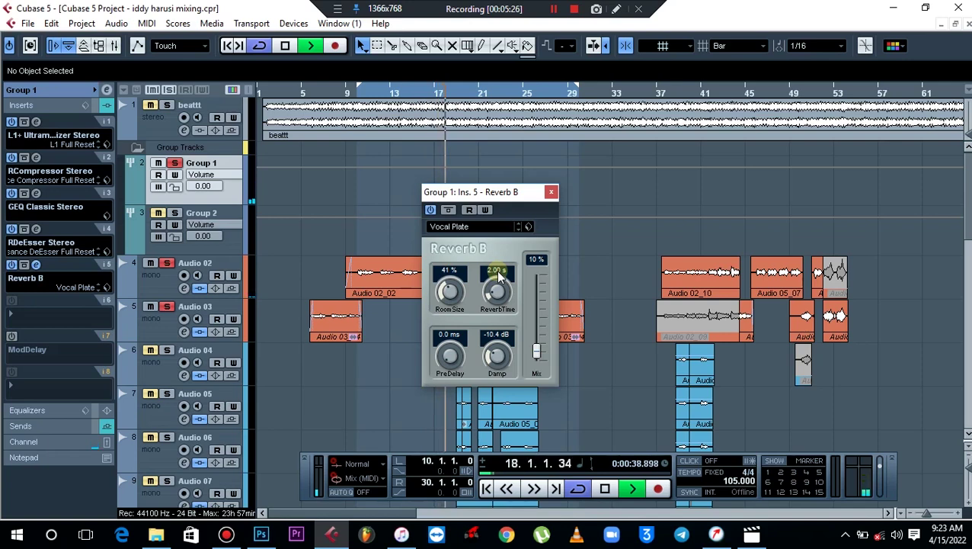
Audition the Vocal Plate reverb with the beattt track soloed, comparing Reverb B bypassed and active, and replay the vocals without the beat.
left_click(167, 104)
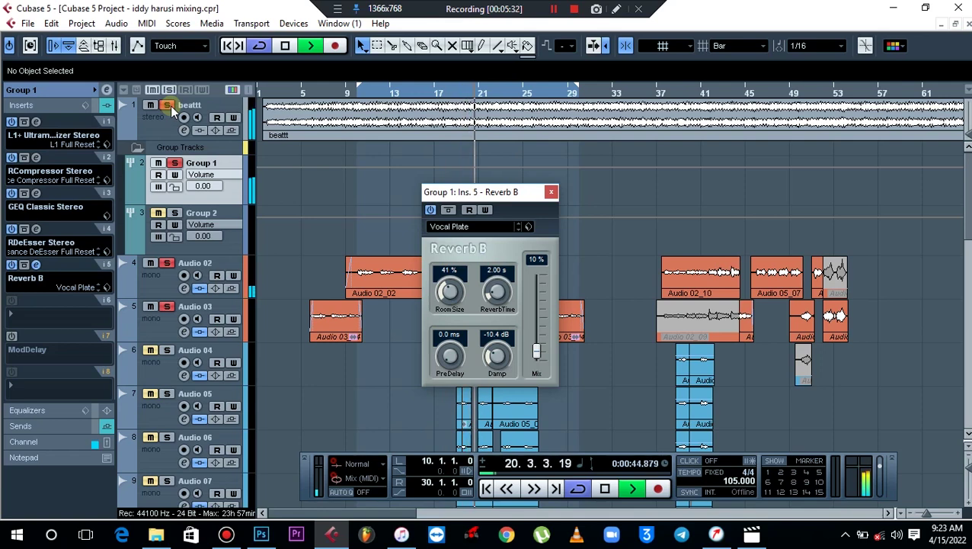
left_click(168, 105)
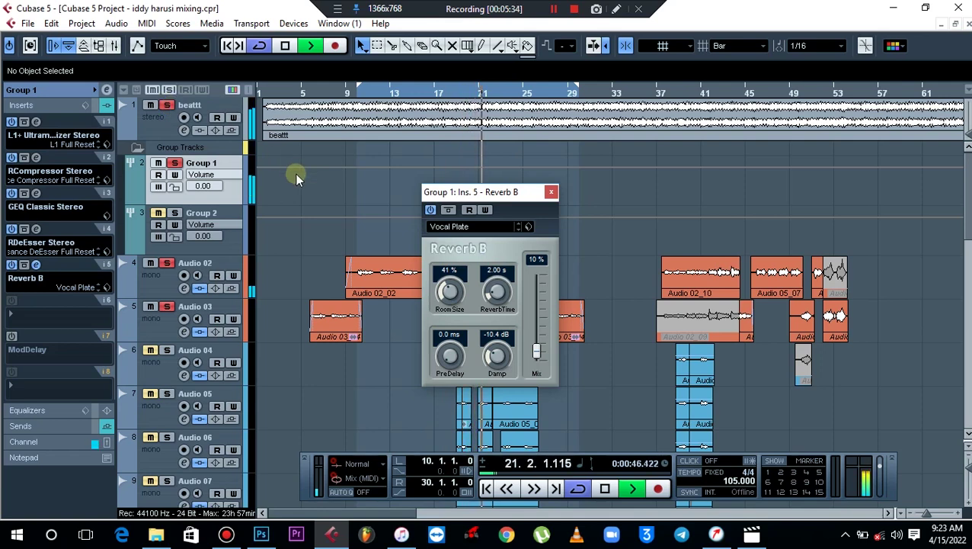
left_click(430, 210)
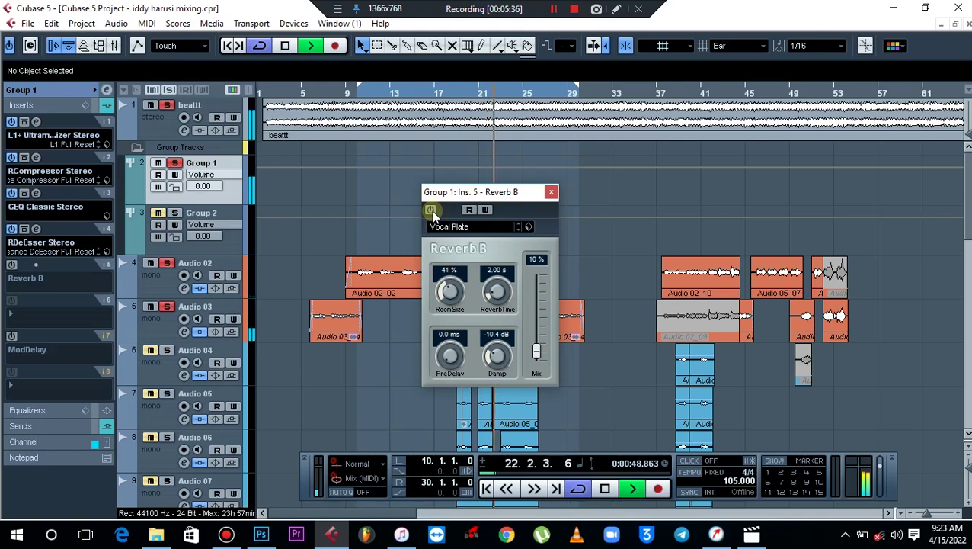
left_click(430, 211)
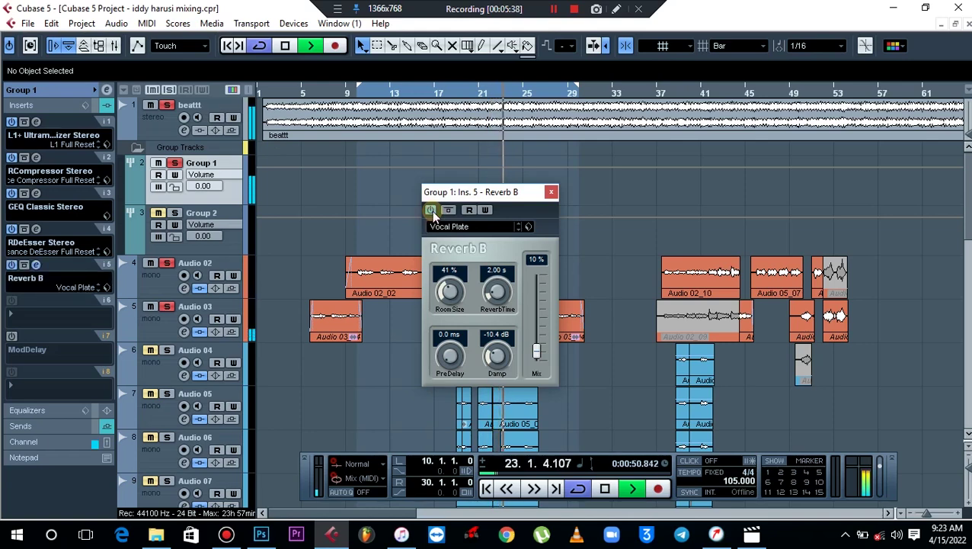
key("space")
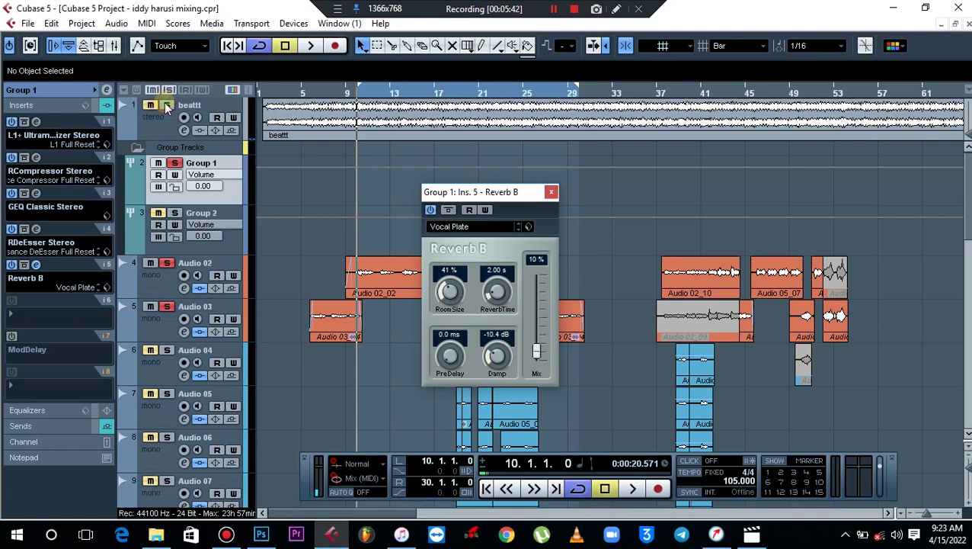
key("space")
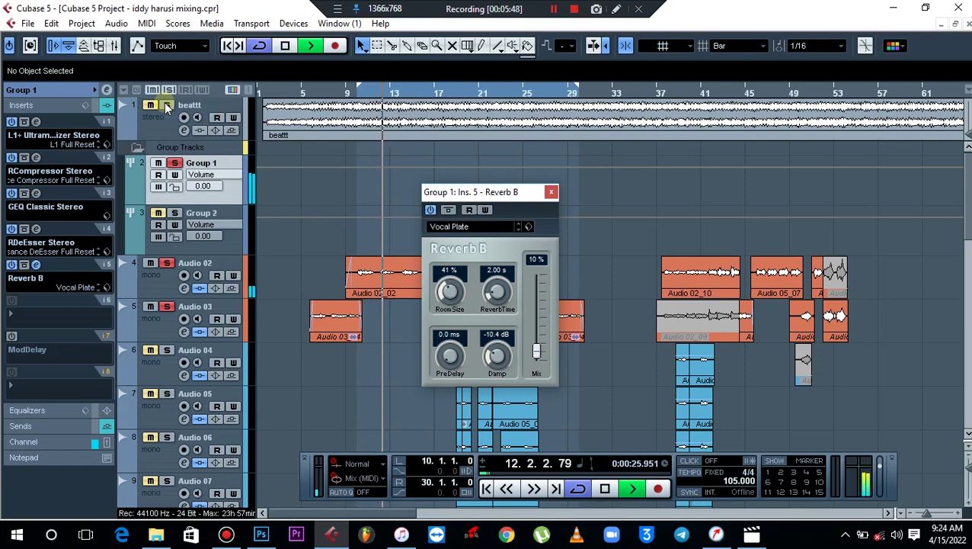
key("space")
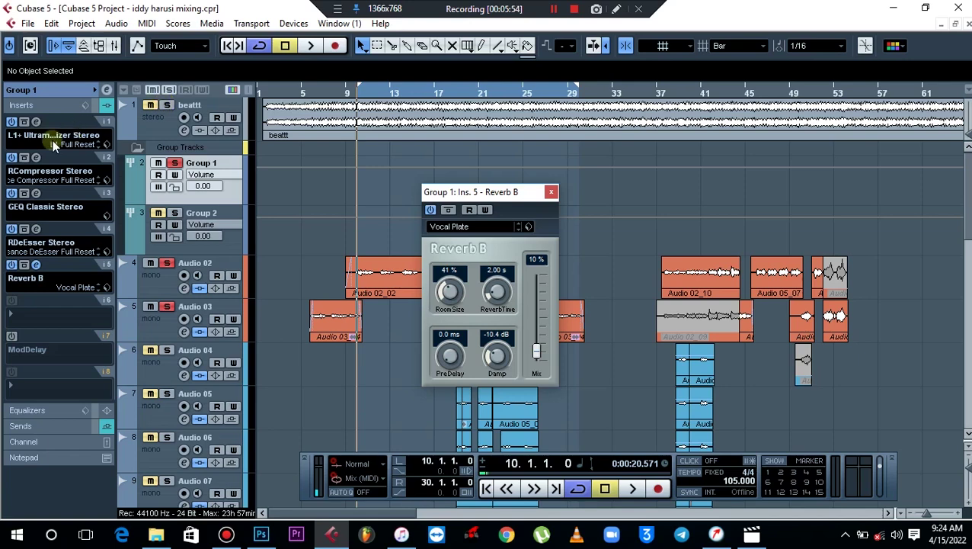
Replace Reverb B on Group 1 with TrueVerb Stereo, discarding its changes, and play the loop with the Vocal spread preset.
left_click(39, 282)
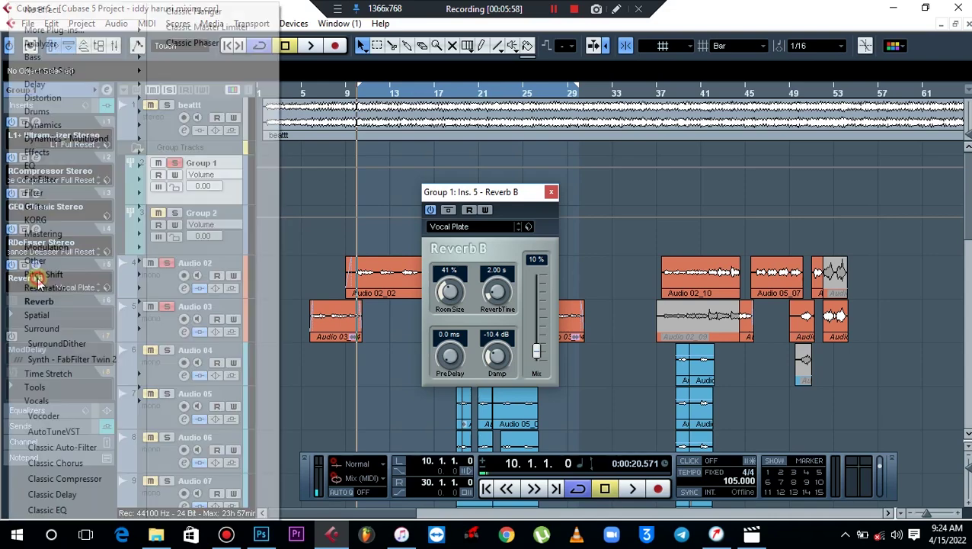
mouse_move(86, 324)
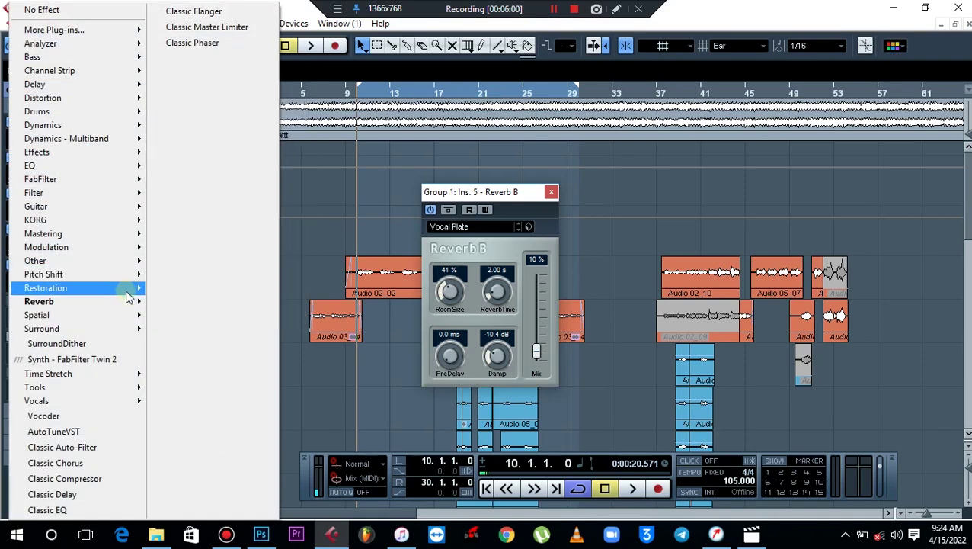
mouse_move(106, 301)
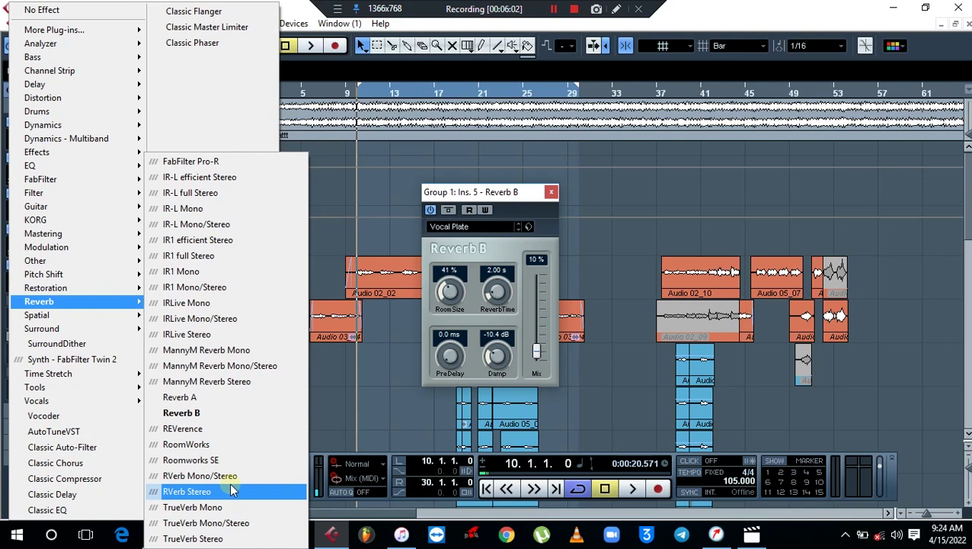
left_click(224, 539)
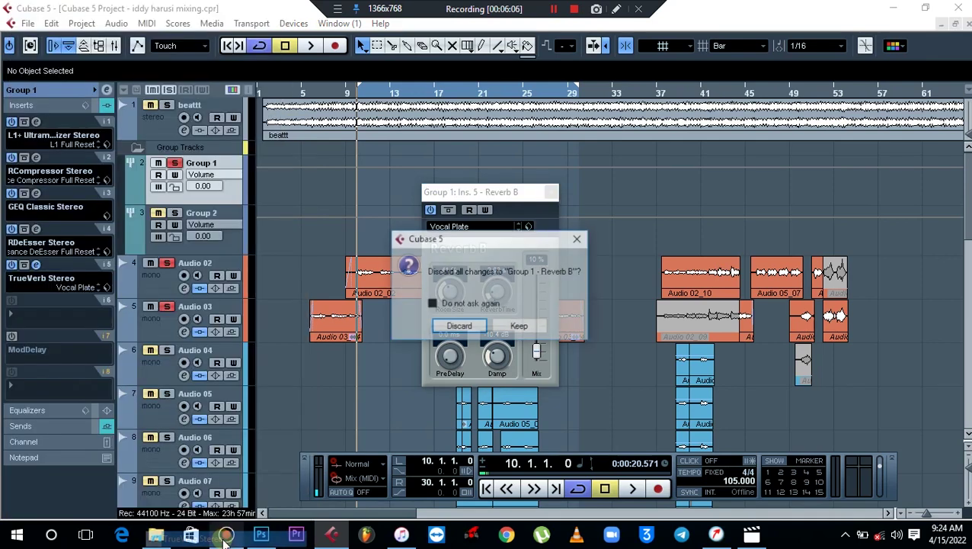
left_click(460, 327)
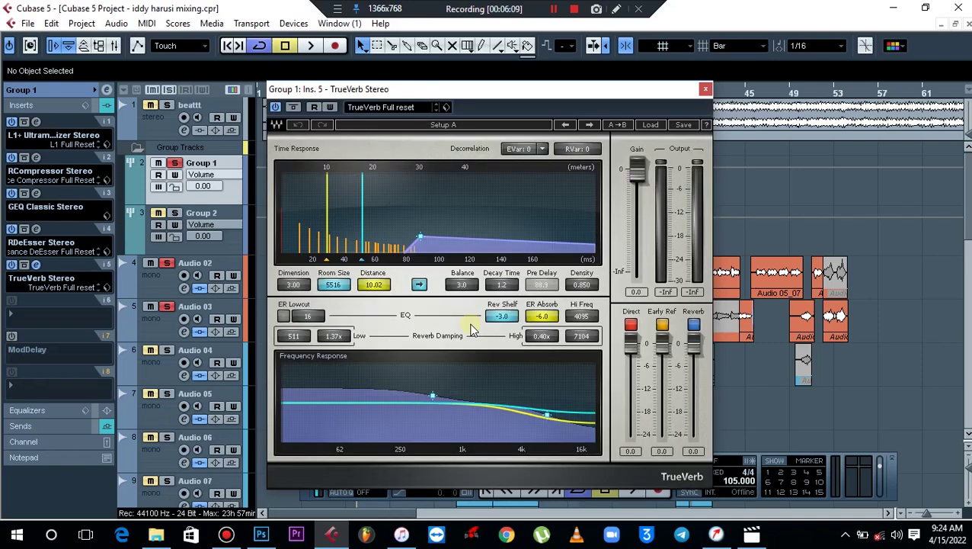
left_click(402, 107)
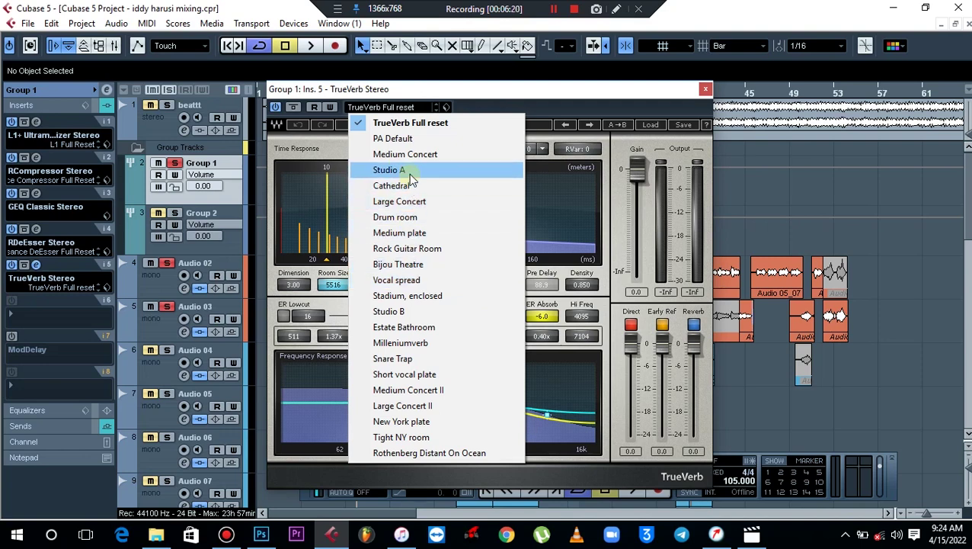
left_click(426, 281)
key("space")
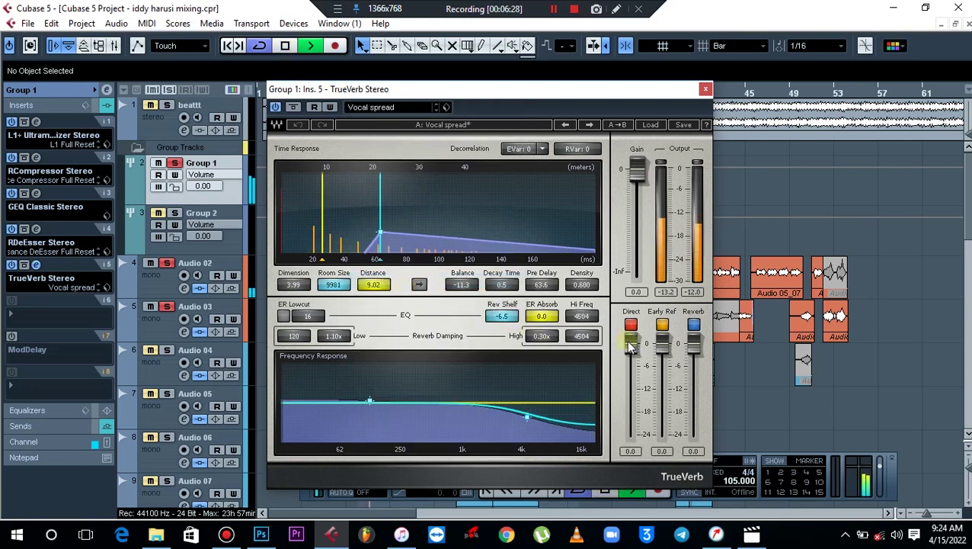
Audition TrueVerb's Short vocal plate and Studio A presets, return to Vocal spread and stop playback.
left_click(391, 109)
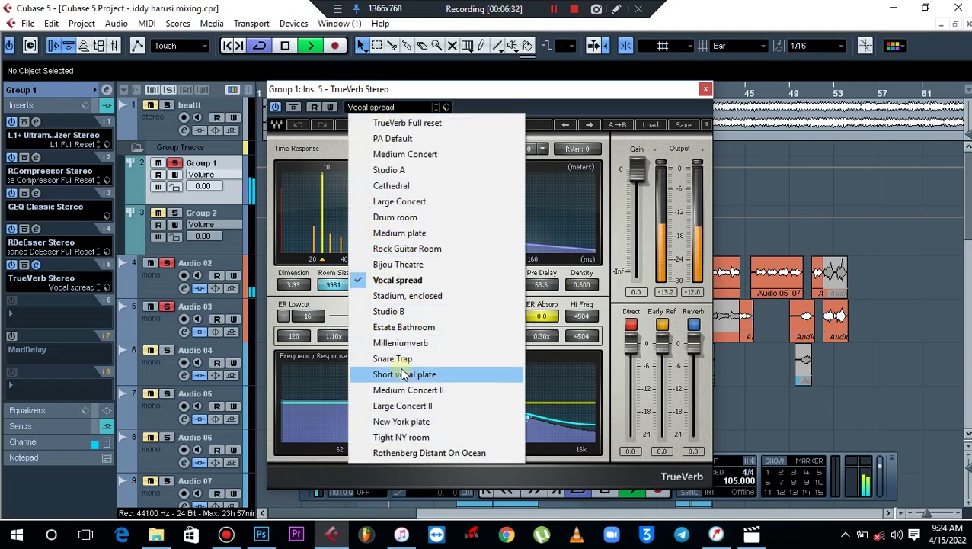
left_click(403, 374)
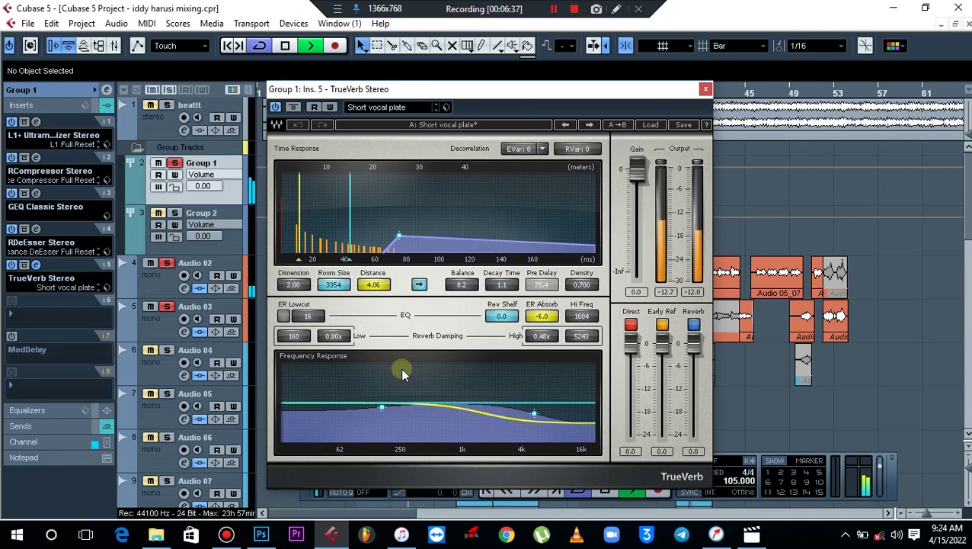
left_click(390, 109)
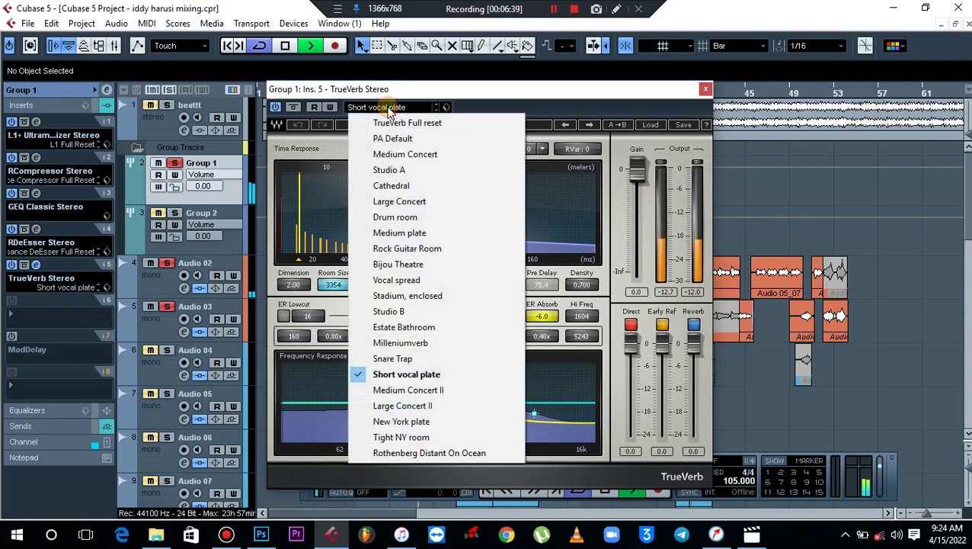
left_click(390, 169)
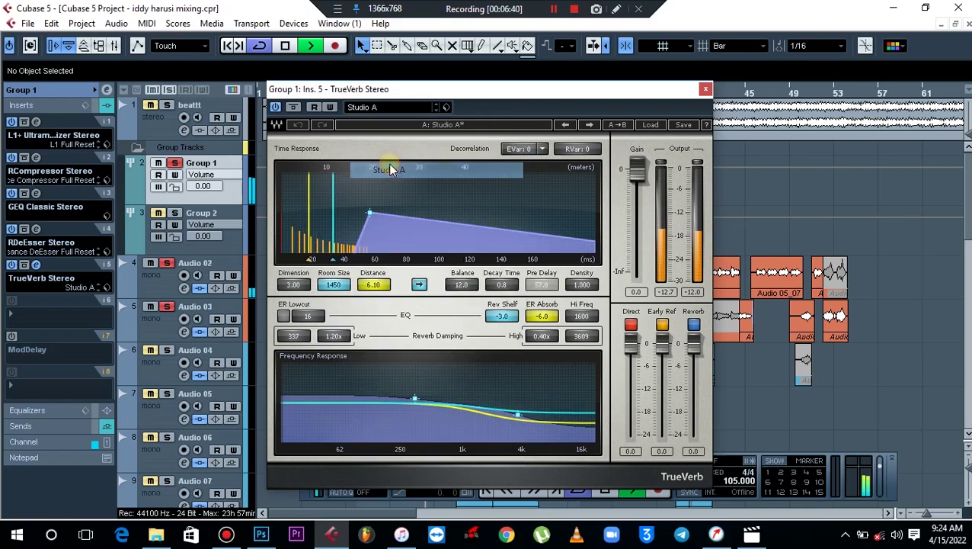
left_click(375, 107)
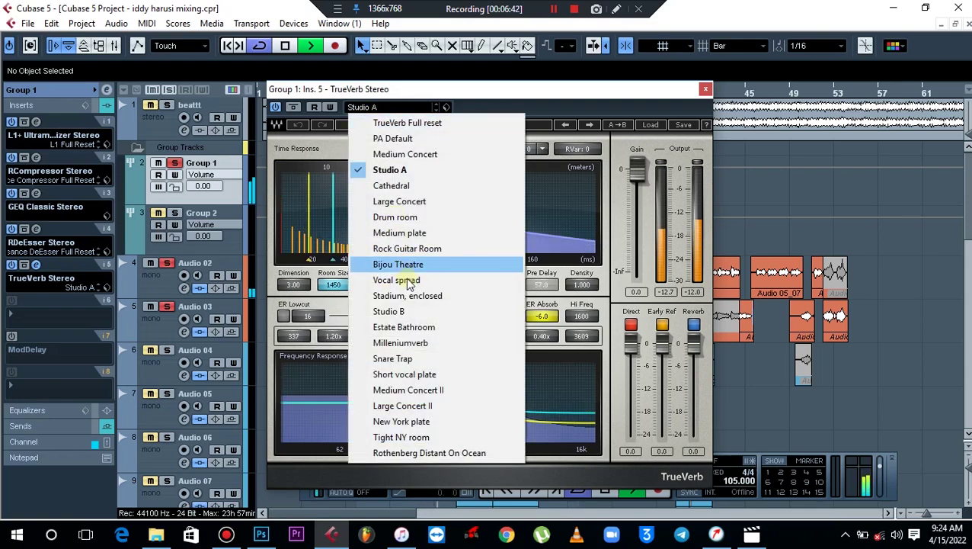
left_click(396, 280)
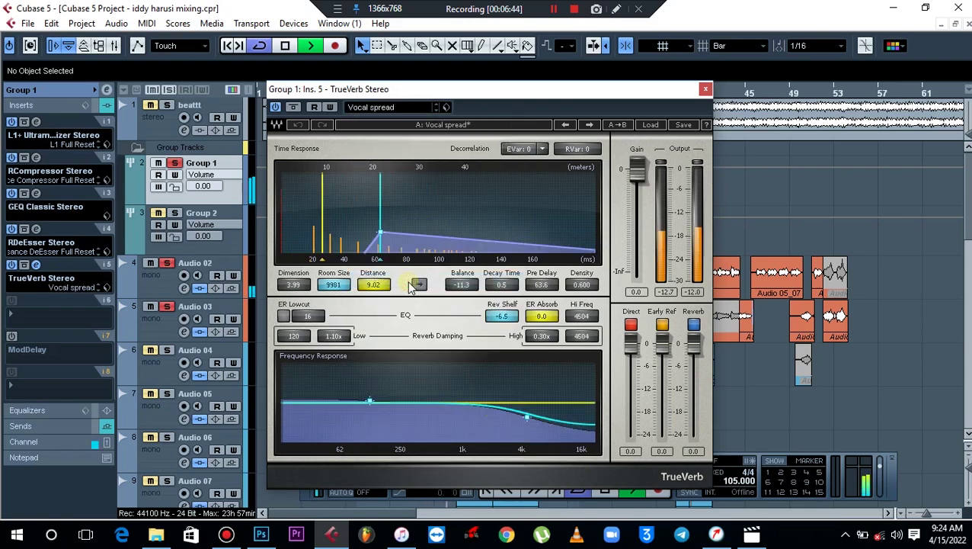
key("space")
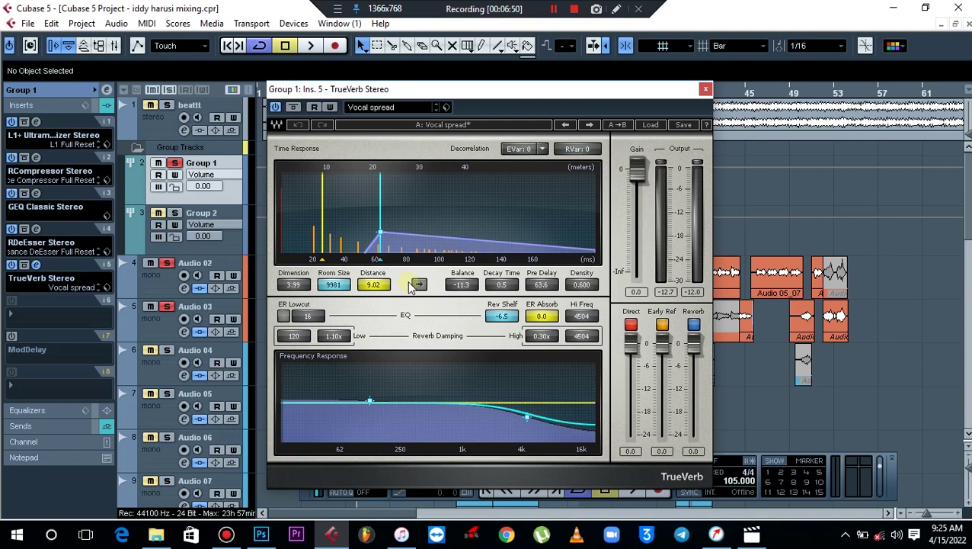
Play the loop and set TrueVerb's direct level to -0.5, early reflections to -10.0 and reverb to -13.1.
key("space")
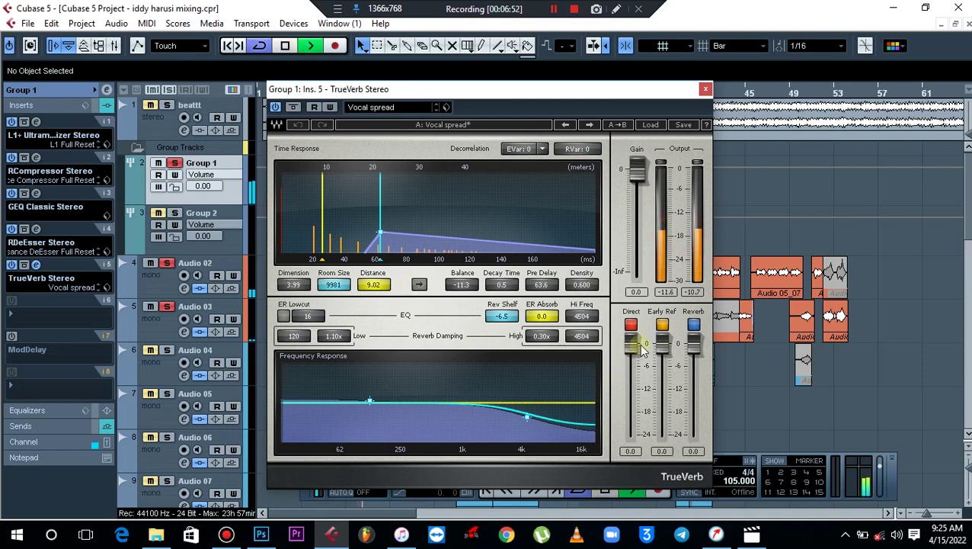
mouse_move(637, 348)
left_mouse_down()
mouse_move(637, 397)
mouse_move(631, 360)
left_mouse_up()
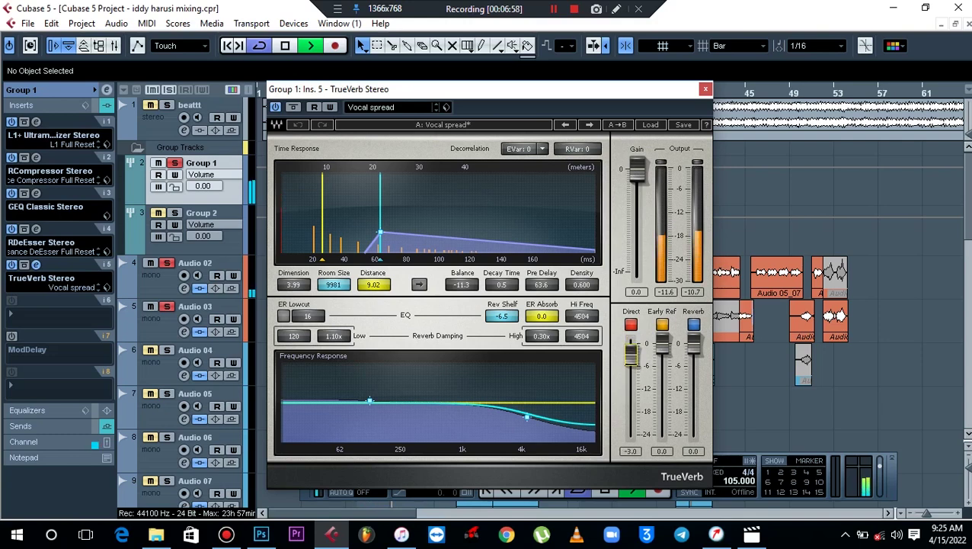
left_click_drag(662, 345, 662, 389)
left_click_drag(693, 344, 693, 392)
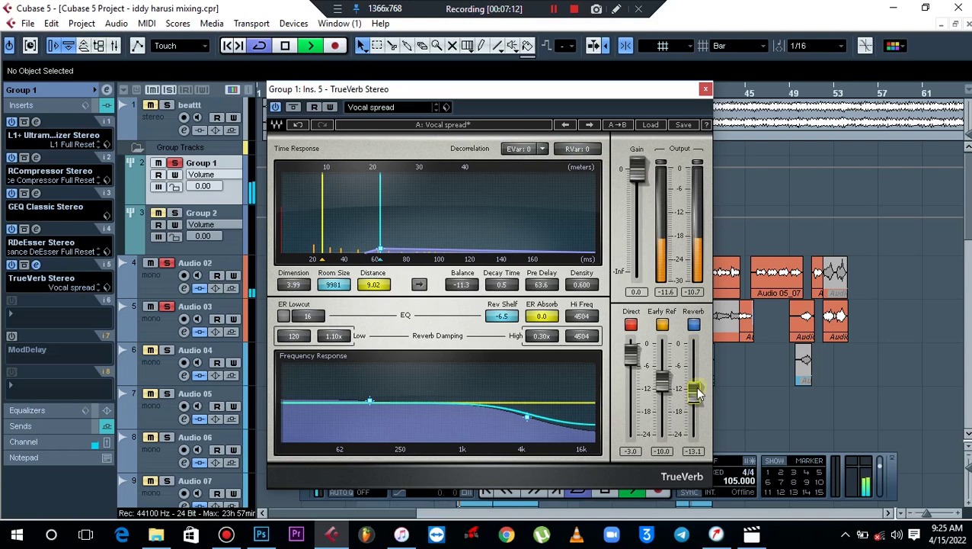
left_click_drag(632, 353, 632, 343)
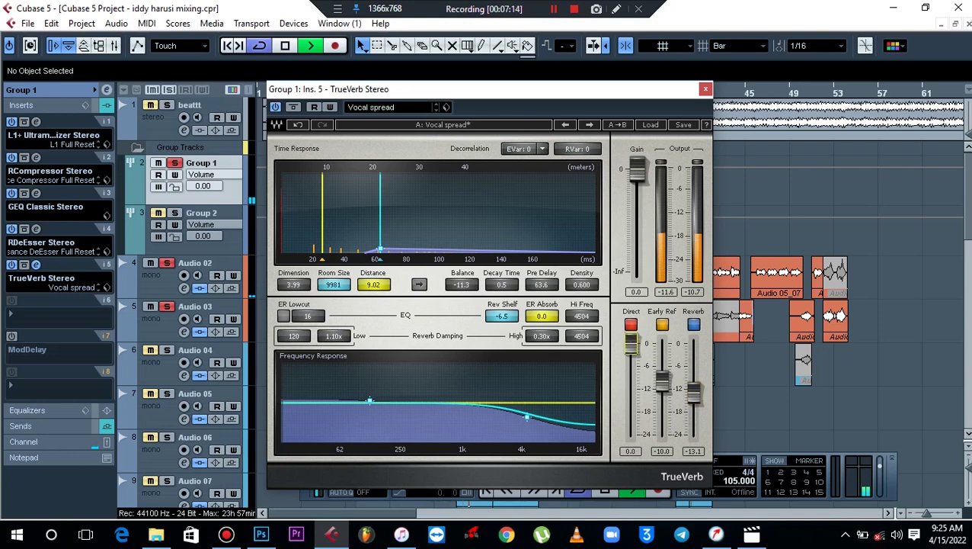
left_click_drag(632, 344, 632, 345)
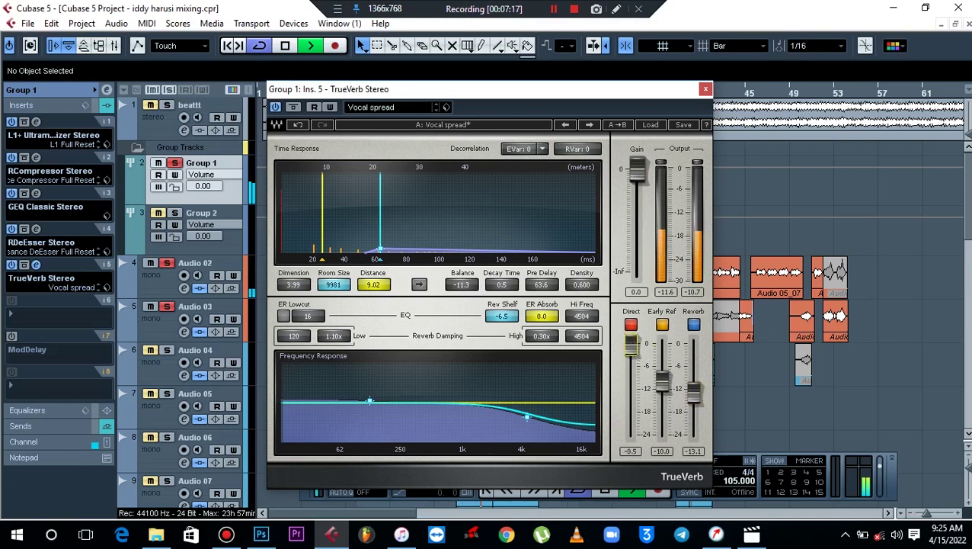
Solo the beattt track with the vocals and raise TrueVerb's early reflections to -5.9 and reverb to -8.4.
left_click(173, 111)
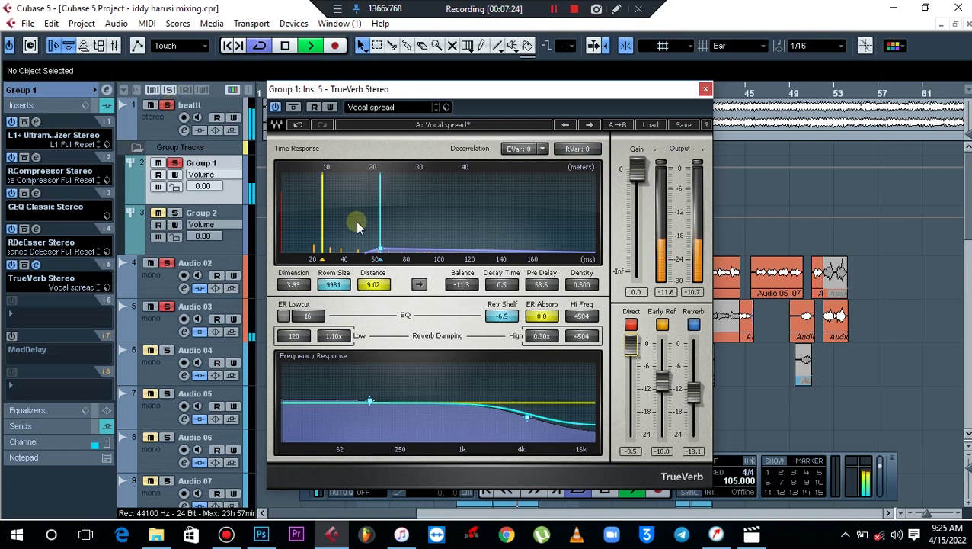
mouse_move(665, 381)
left_mouse_down()
mouse_move(664, 356)
mouse_move(665, 366)
left_mouse_up()
left_click_drag(699, 402, 699, 381)
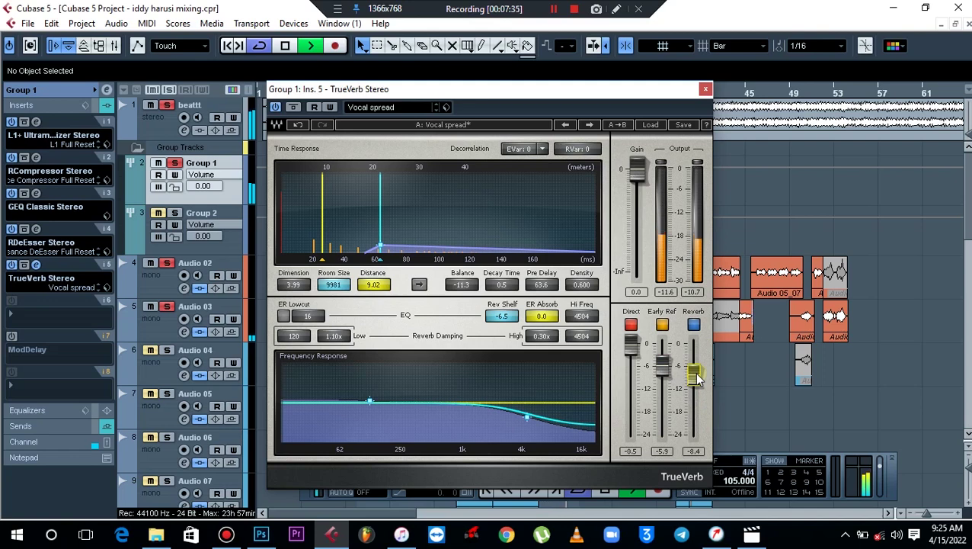
Unsolo the beattt track and audition the Group 1 vocals alone through TrueVerb.
key("space")
left_click(167, 106)
key("space")
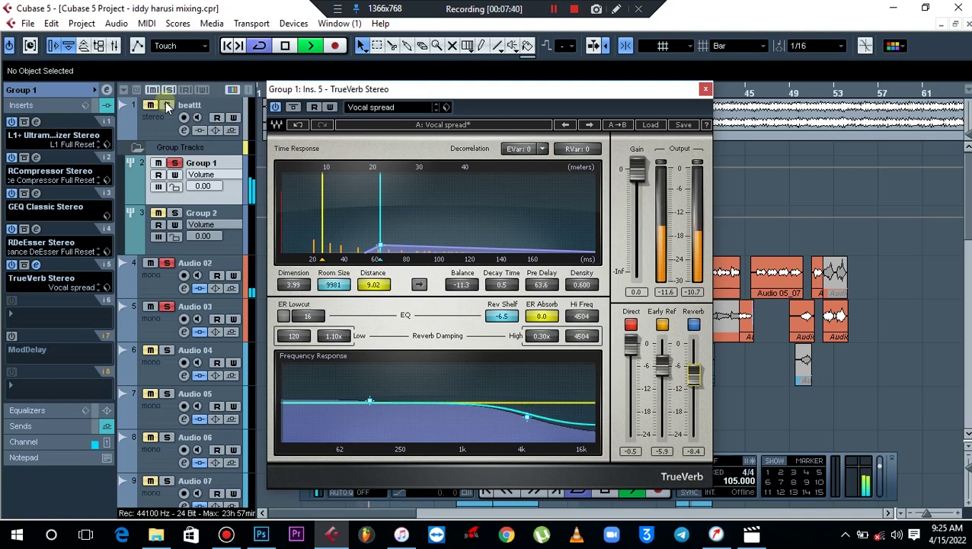
key("space")
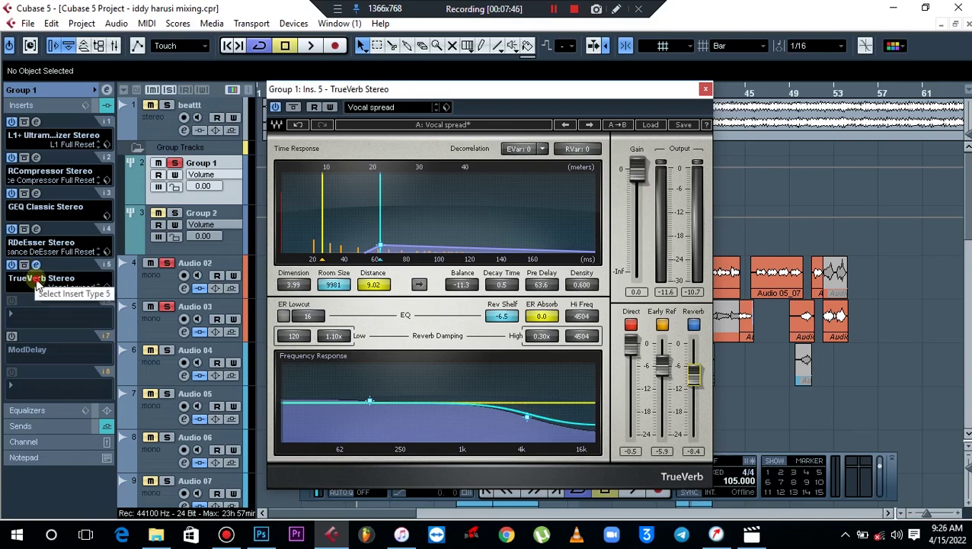
Replace TrueVerb on Group 1 with RVerb Stereo, discarding its changes, set wet/dry to 12 and play the loop.
left_click(36, 284)
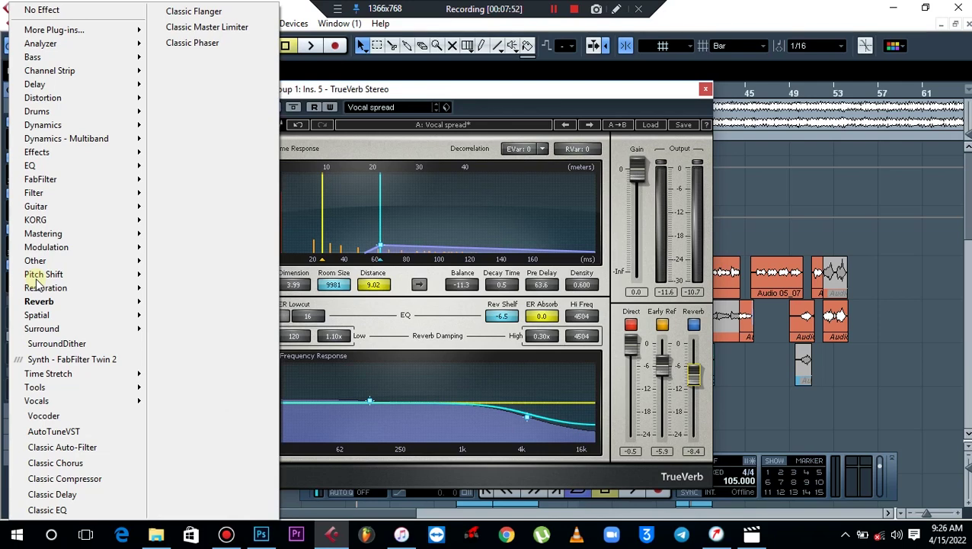
mouse_move(76, 305)
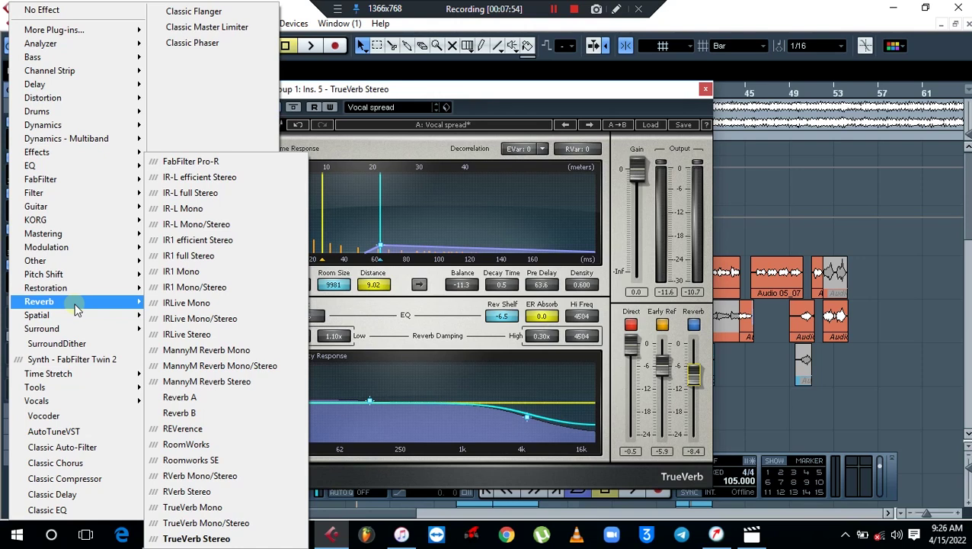
left_click(228, 494)
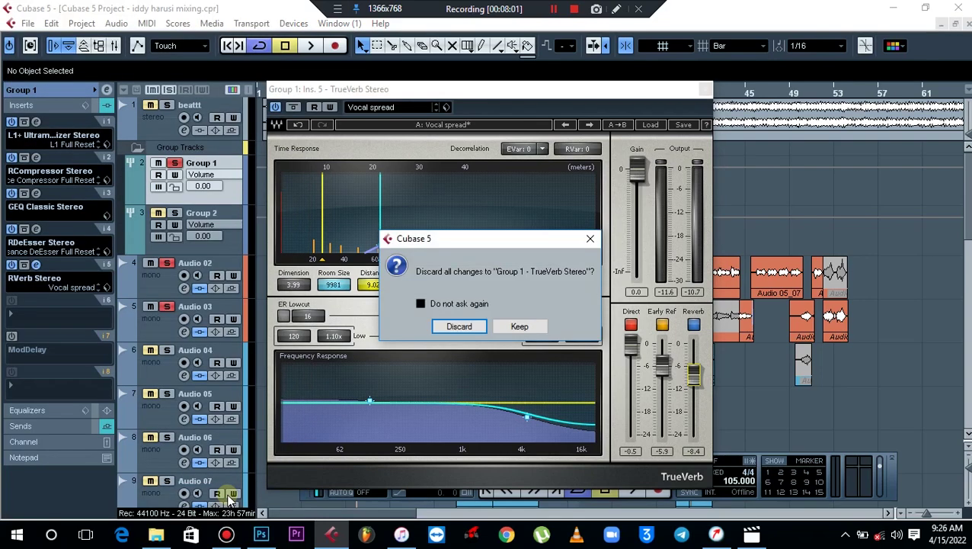
left_click(459, 326)
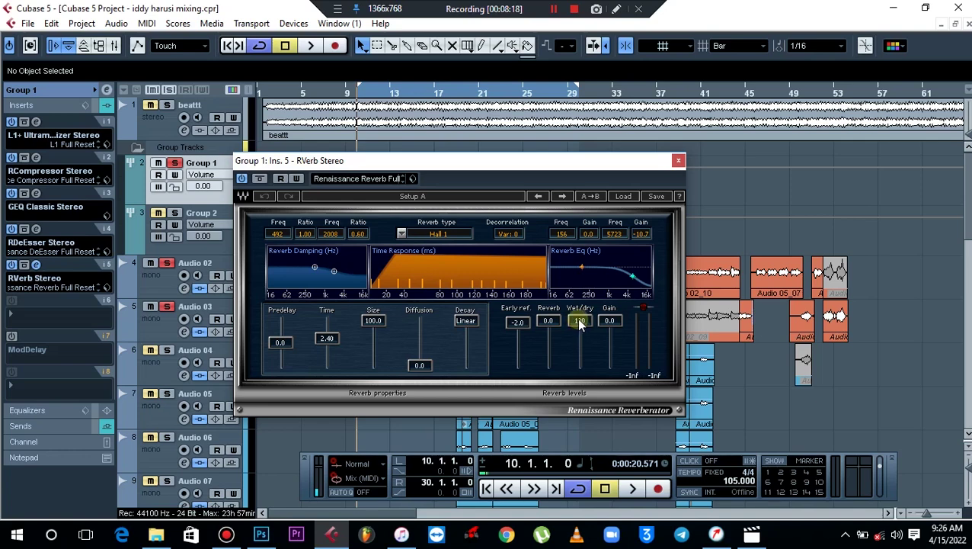
left_click_drag(579, 323, 579, 359)
key("space")
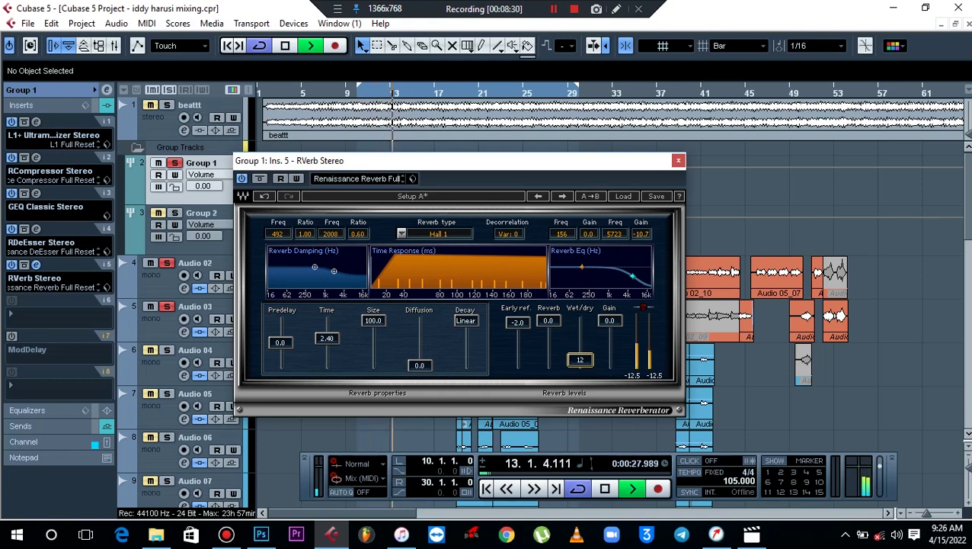
Set RVerb's time to 4.00 and diffusion to 49.0, playing the loop with the beattt track soloed alongside the vocals.
key("space")
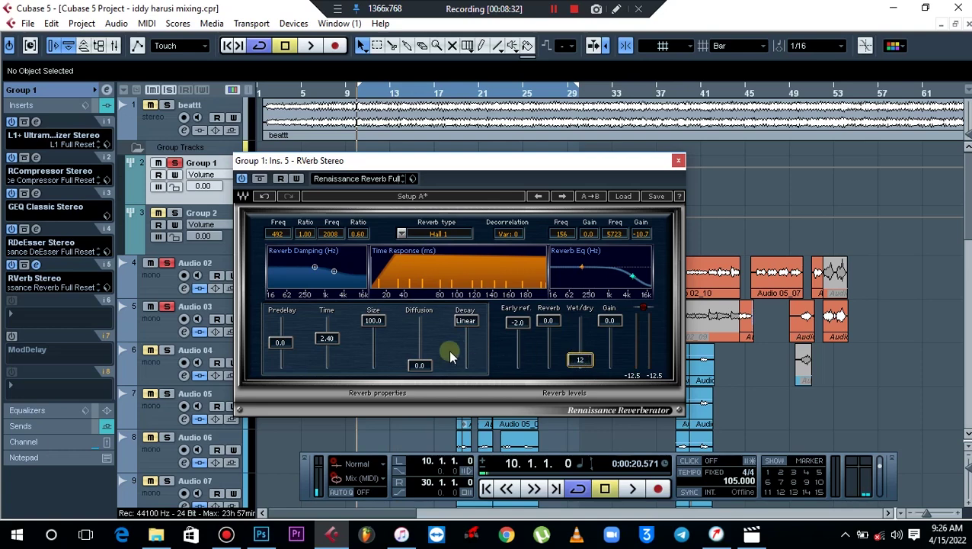
left_click(328, 340)
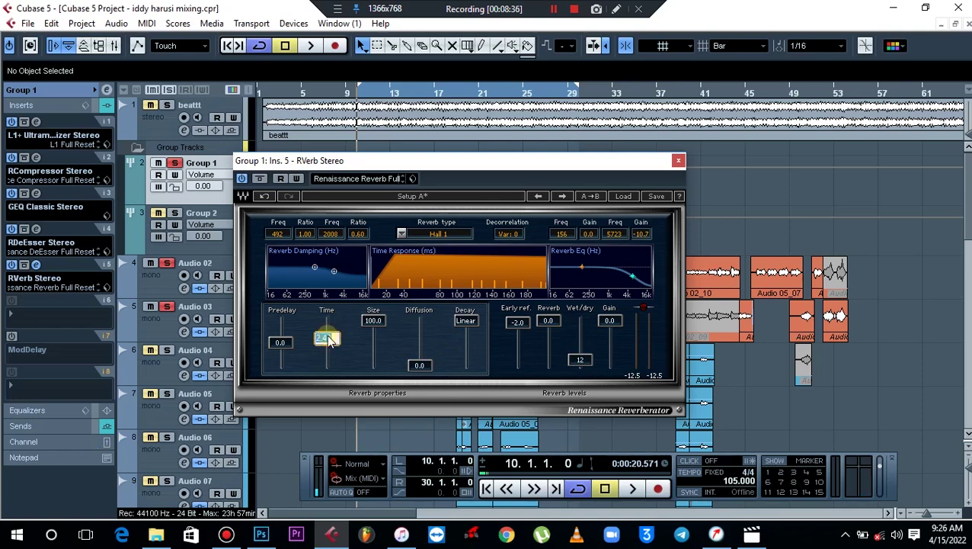
key("Return")
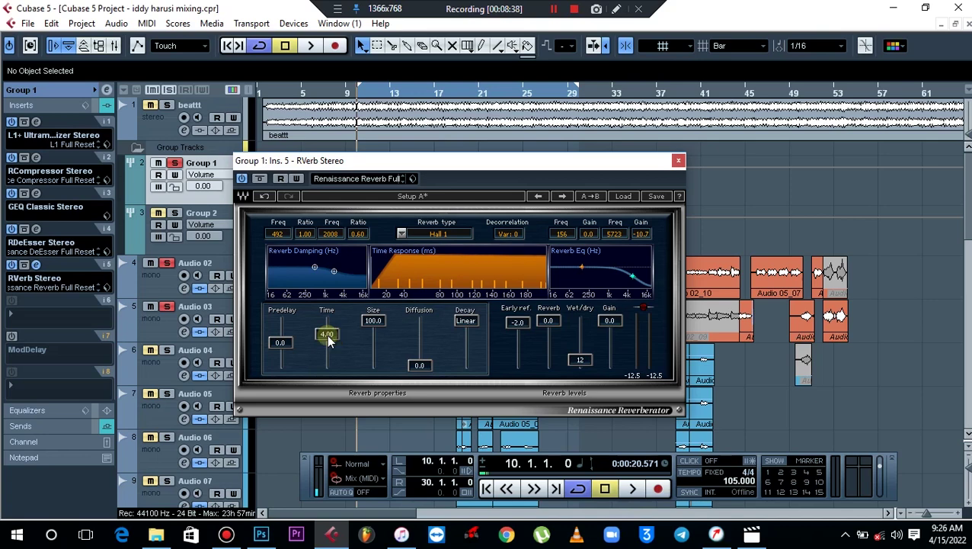
key("space")
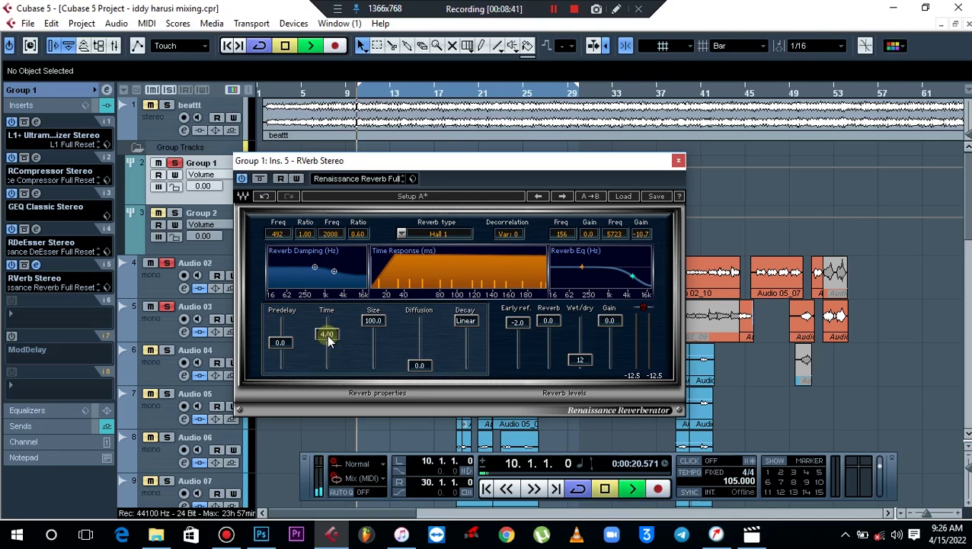
left_click(168, 106)
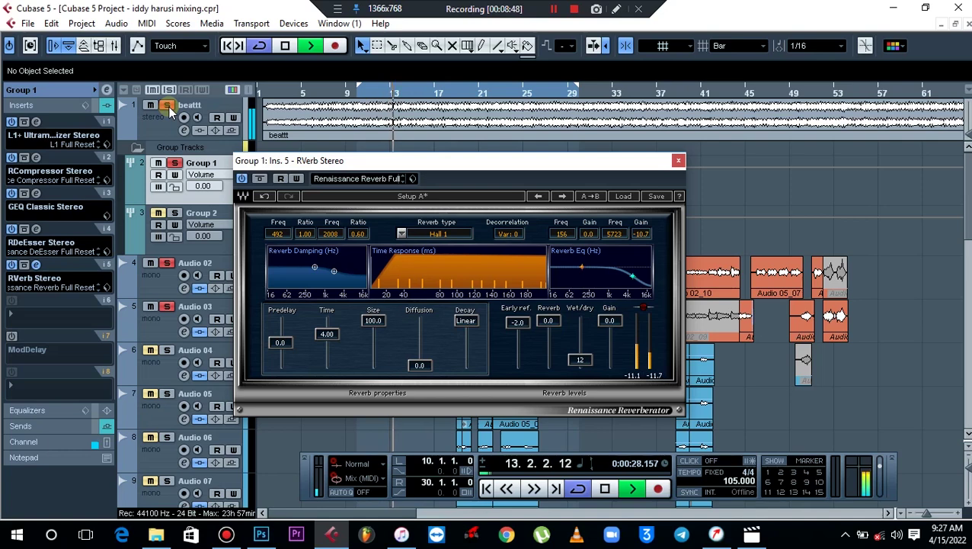
left_click_drag(420, 369, 420, 343)
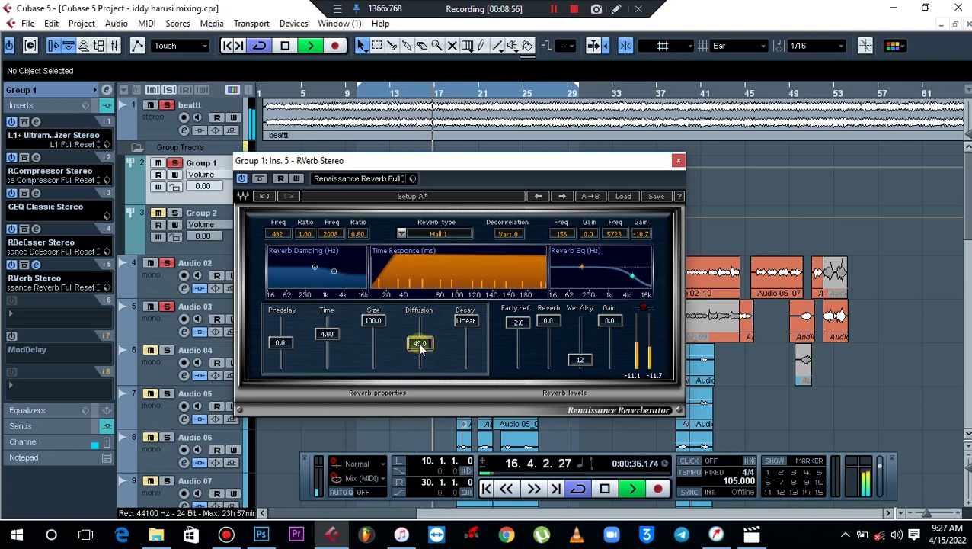
Unsolo the beattt track and raise RVerb's wet/dry to 20 while playing the loop.
left_click(167, 106)
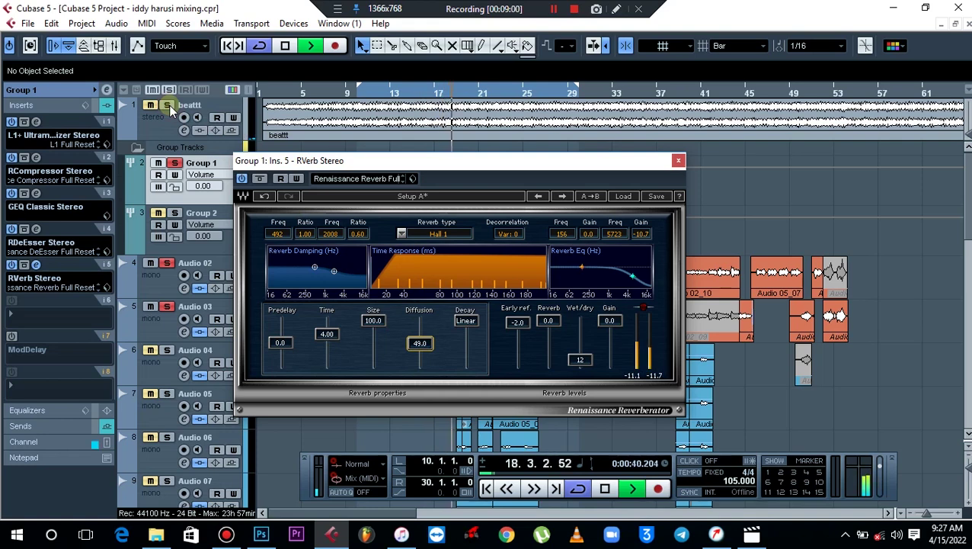
key("space")
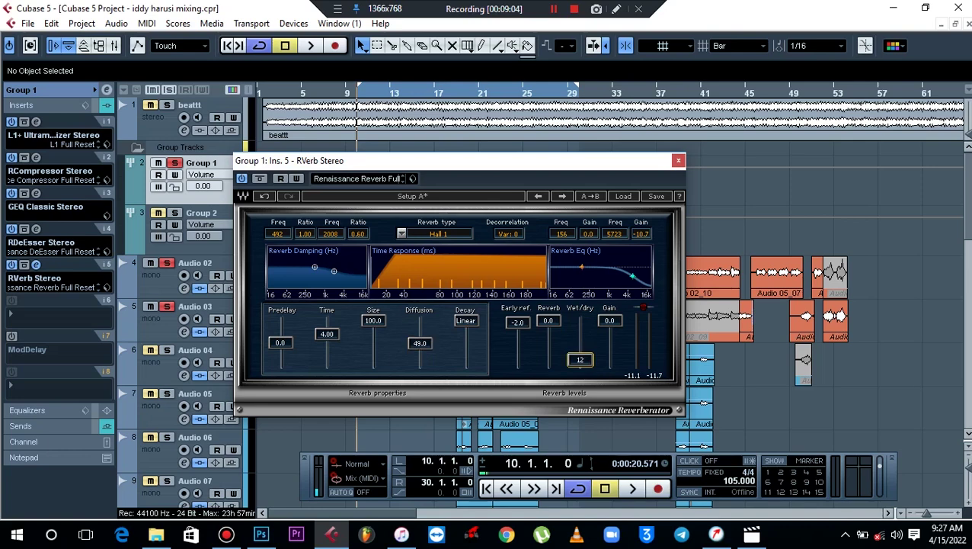
left_click_drag(584, 359, 586, 362)
key("space")
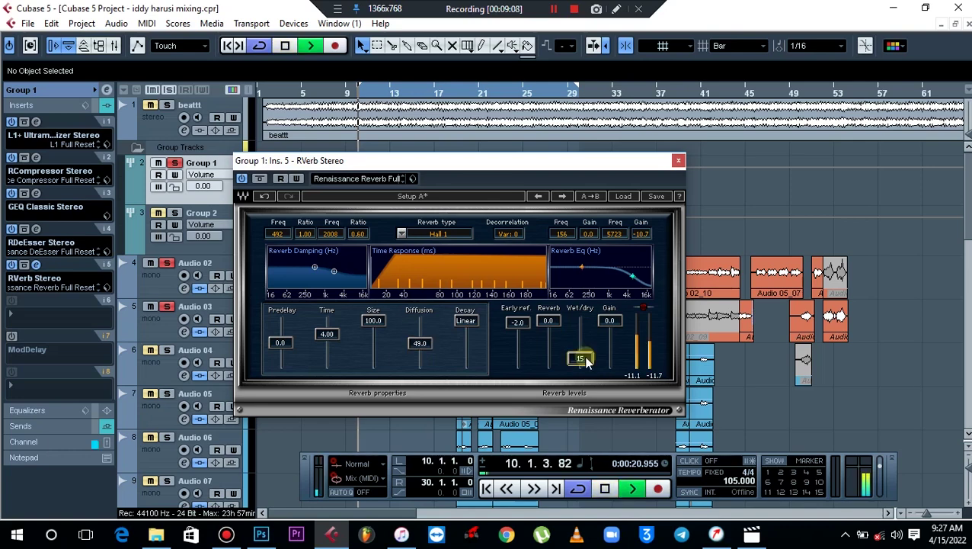
left_click_drag(585, 362, 580, 355)
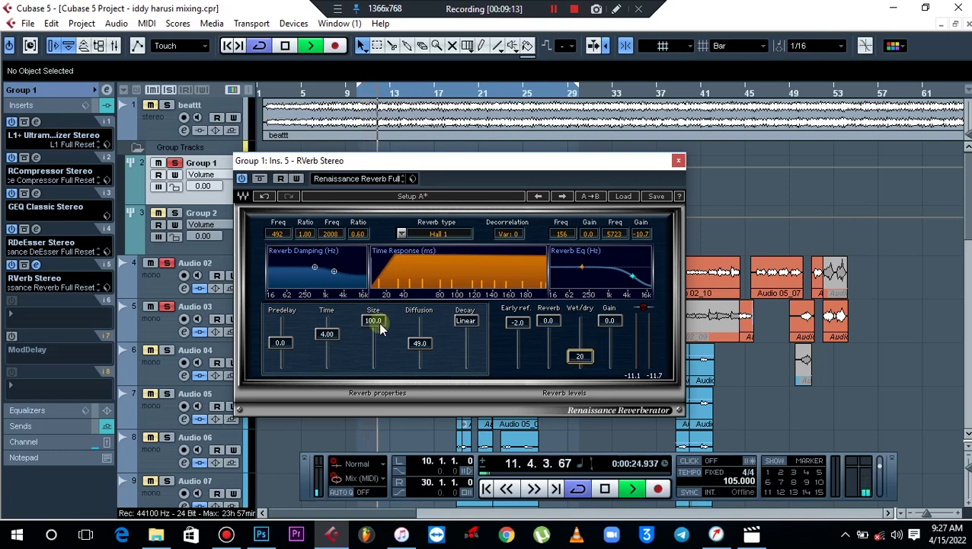
Solo the beattt track with the vocals, change RVerb's reverb type to Plate 2 and audition the loop.
left_click(167, 105)
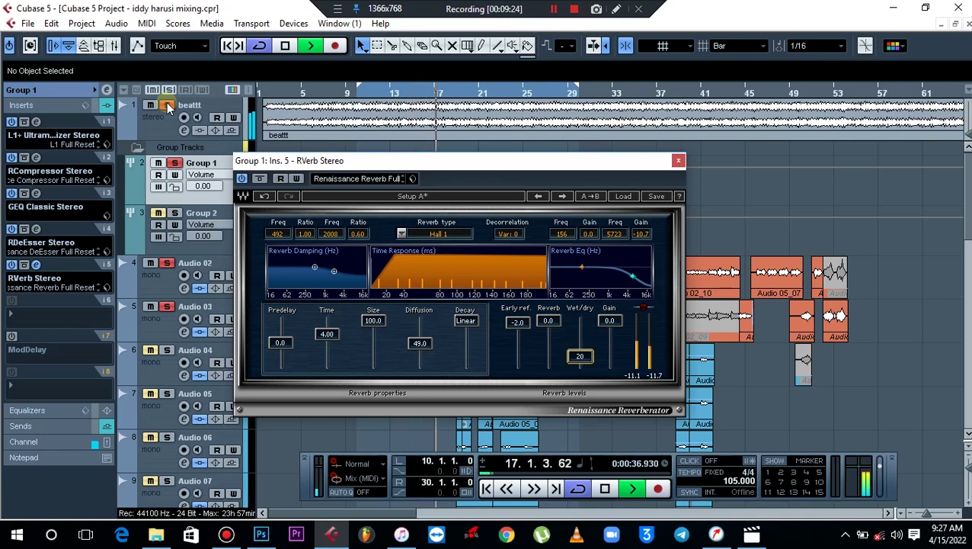
key("space")
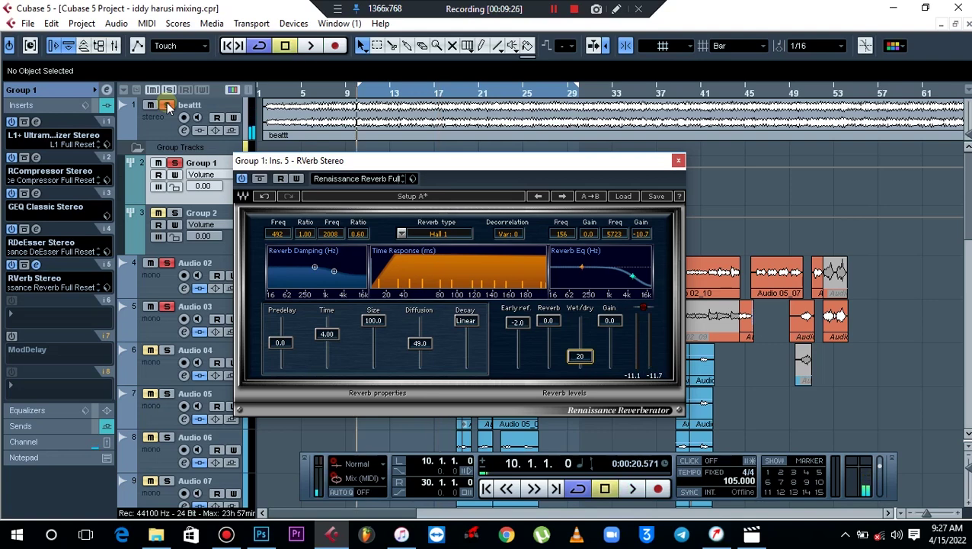
left_click(402, 234)
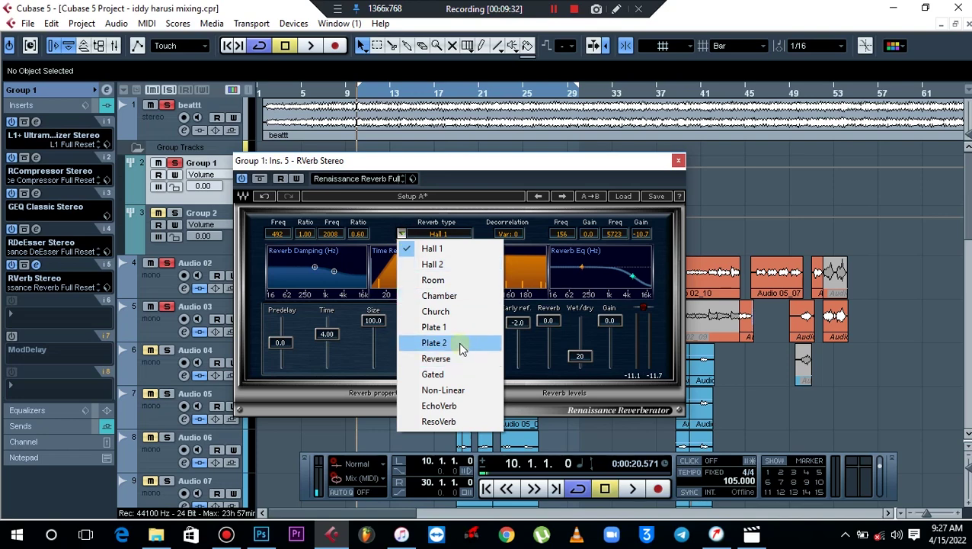
left_click(434, 343)
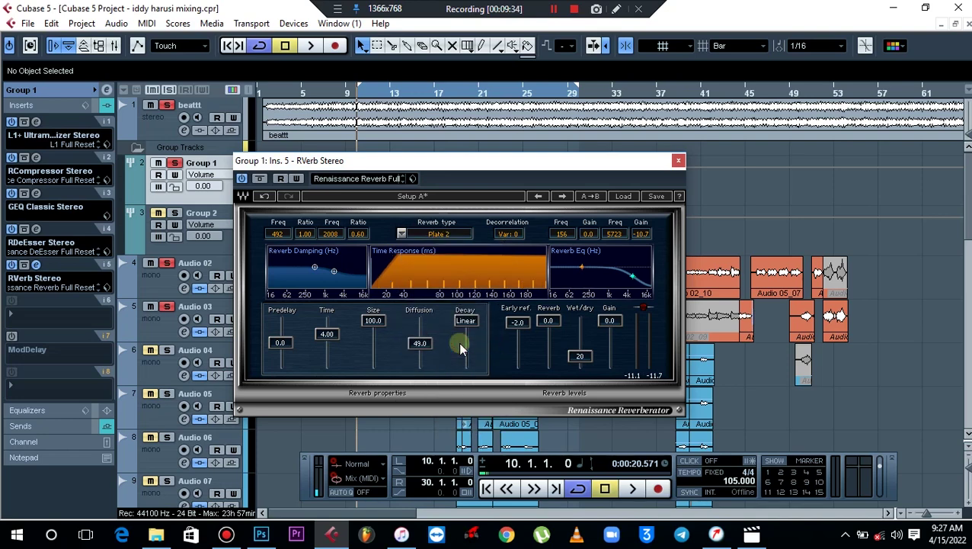
key("space")
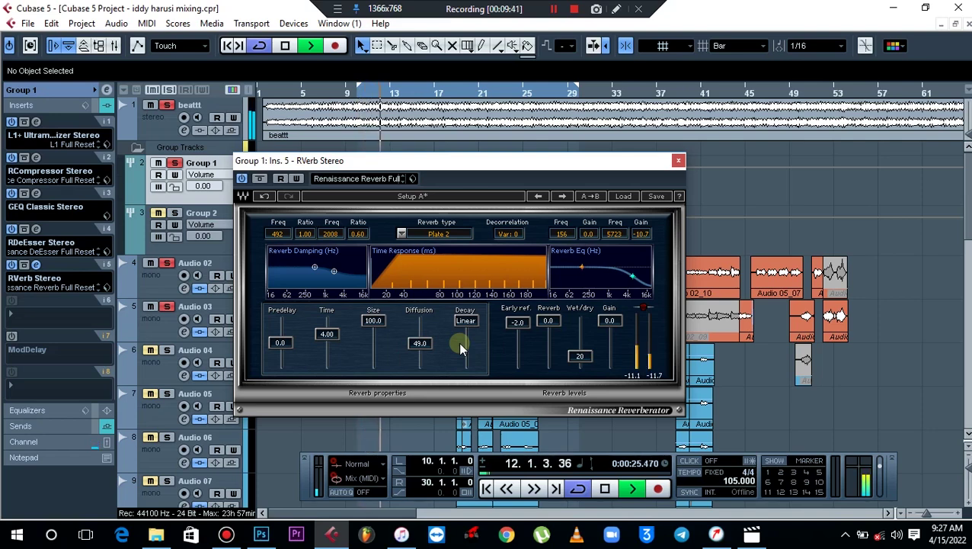
key("space")
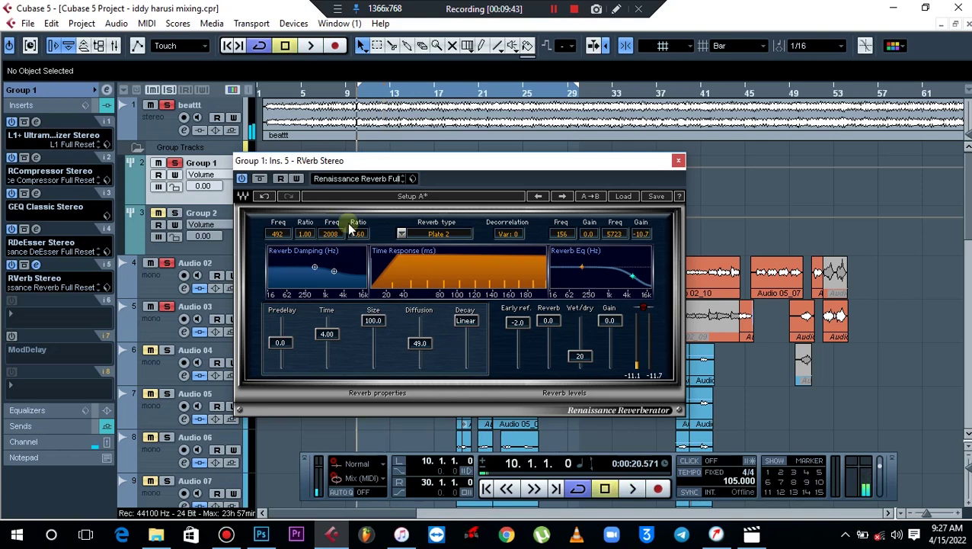
Unsolo the beattt track and audition the Group 1 vocals alone through the Plate 2 reverb.
left_click(165, 106)
key("space")
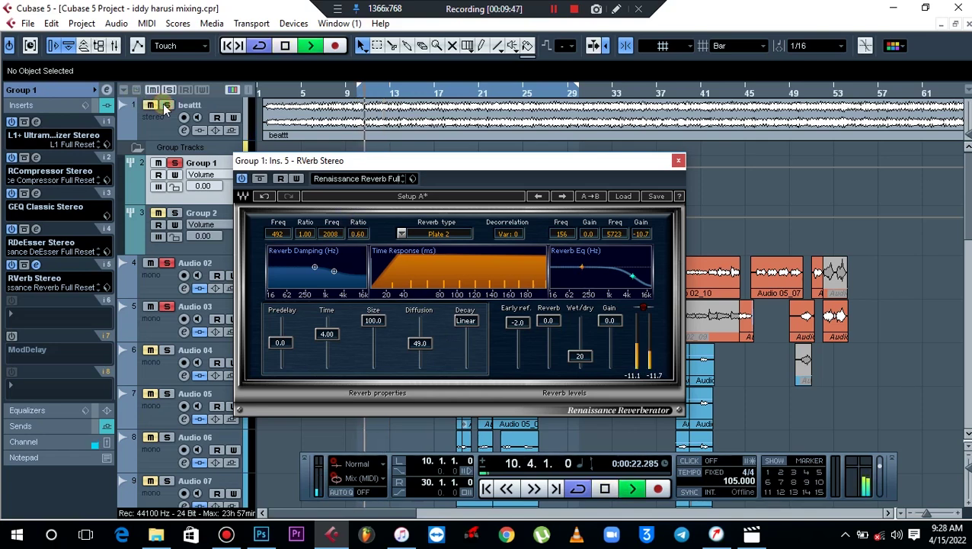
key("space")
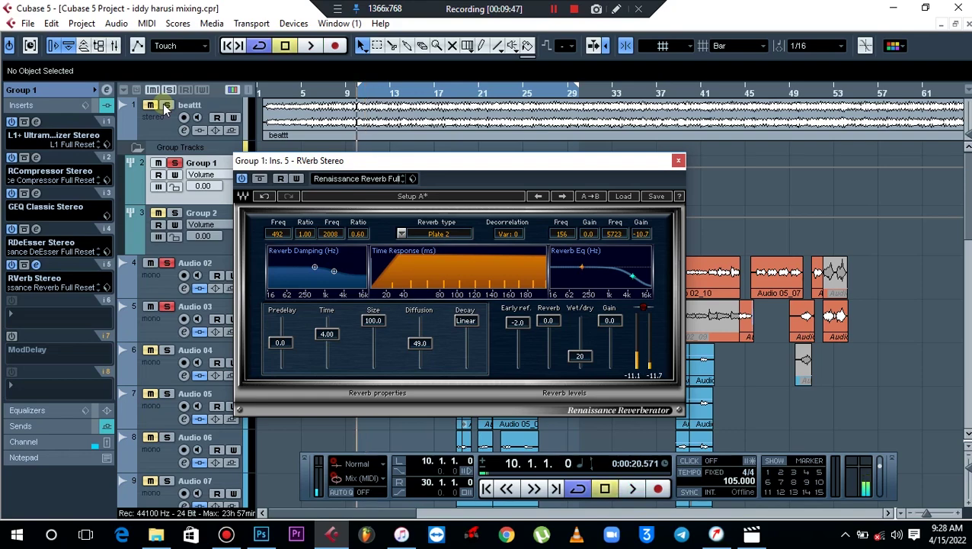
Replace RVerb on Group 1 with IRLive Stereo, discarding RVerb's changes, and play the loop.
left_click(44, 280)
mouse_move(76, 302)
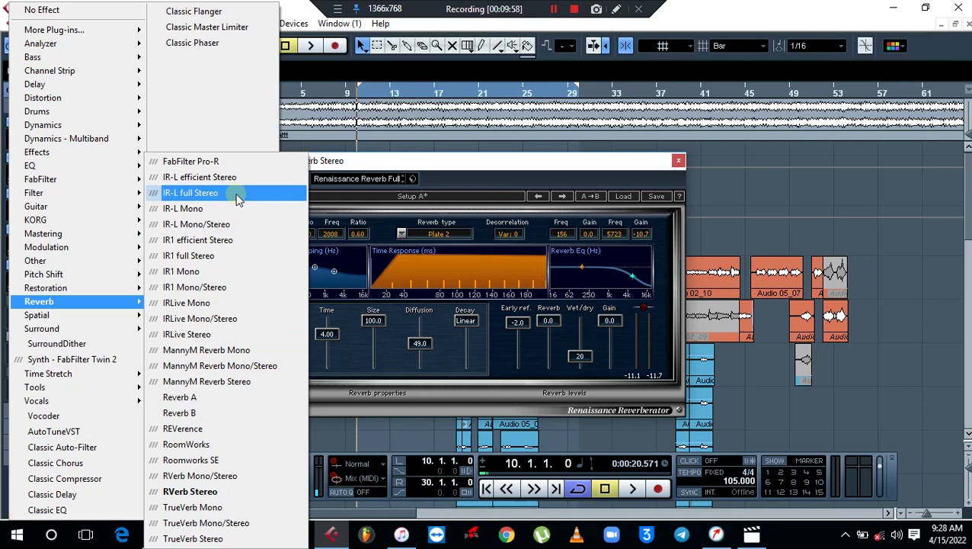
left_click(217, 334)
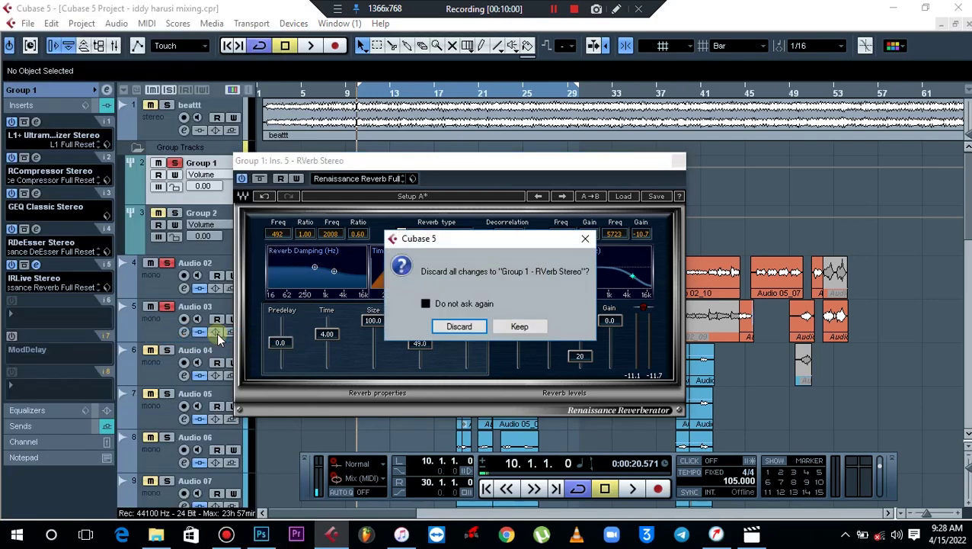
left_click(470, 326)
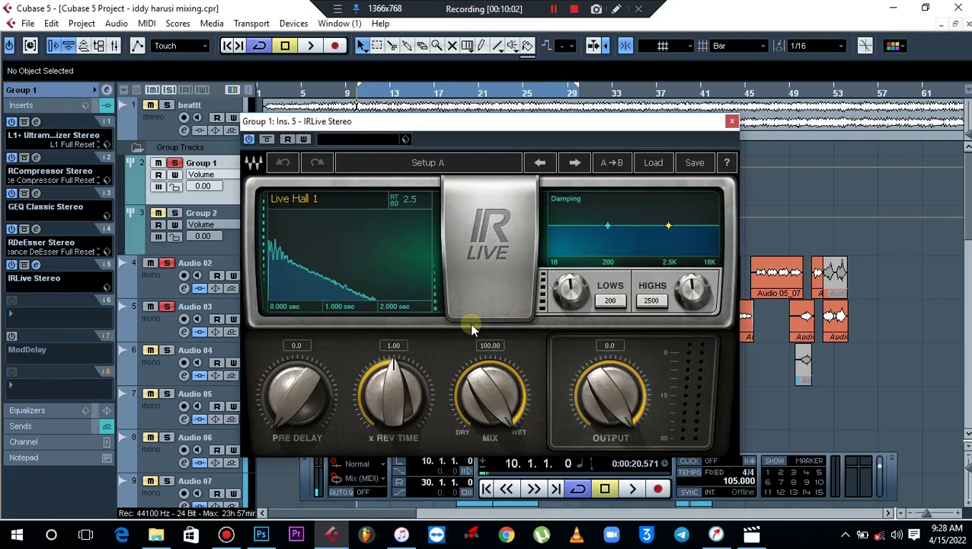
key("space")
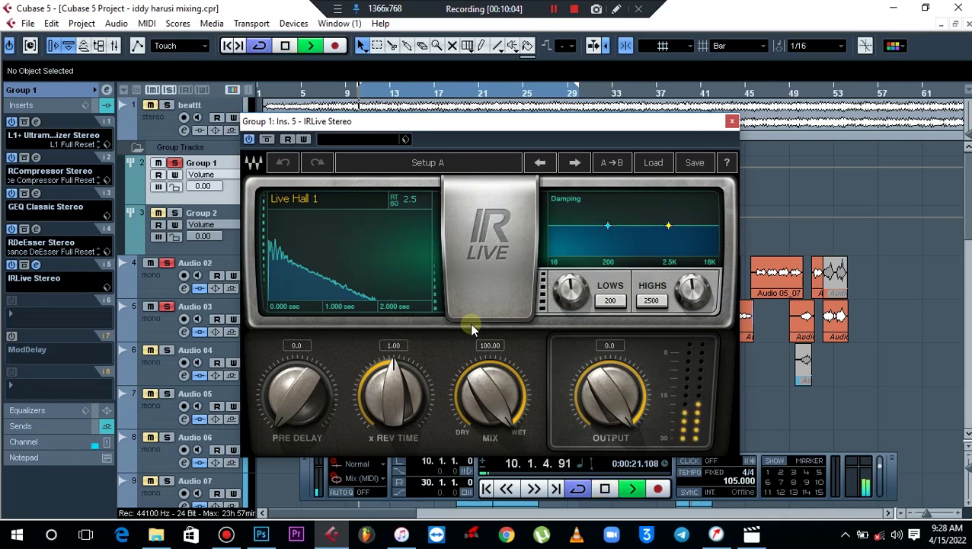
Set IRLive's mix to 18.65 and its damping highs to 1.69 at 2359, and lower the damping lows slightly.
left_click_drag(487, 387, 488, 436)
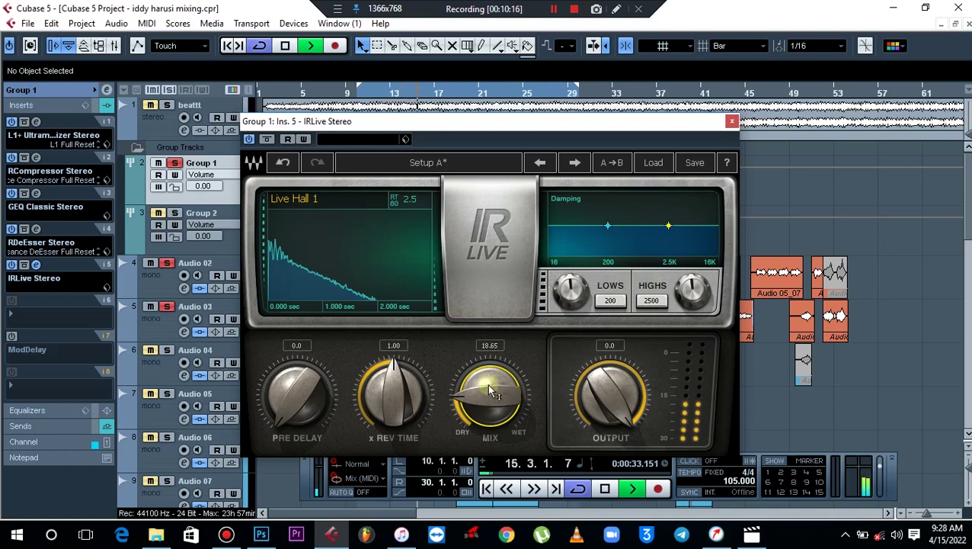
left_click_drag(691, 290, 692, 264)
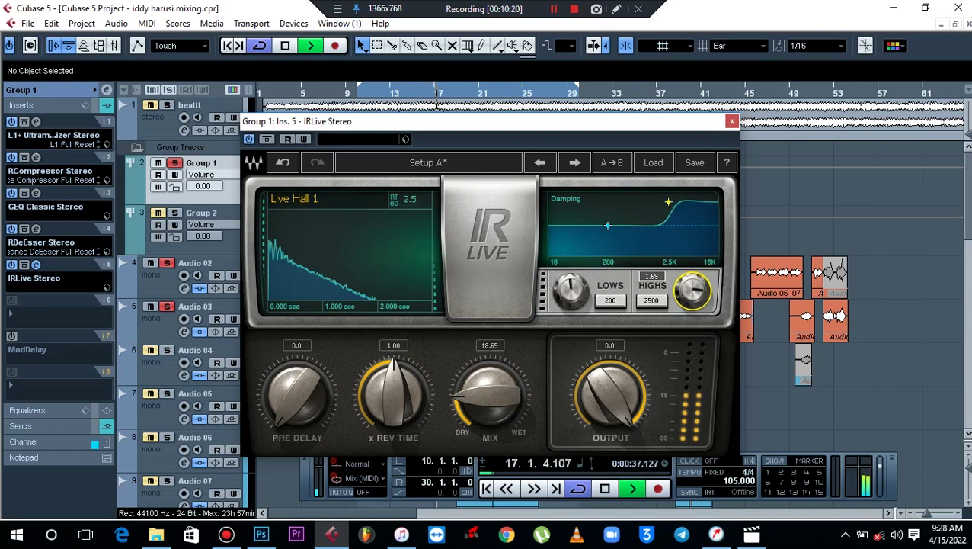
left_click_drag(659, 301, 658, 309)
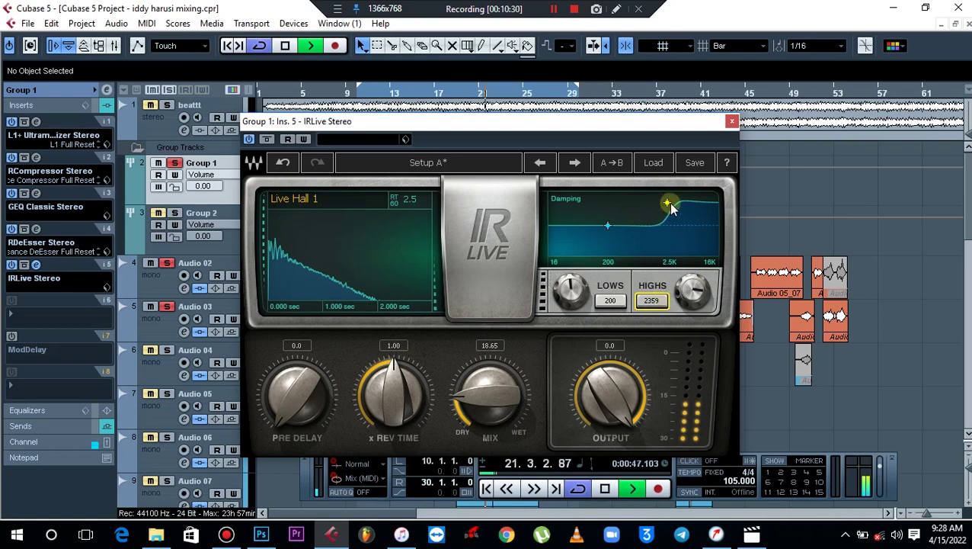
left_click_drag(581, 292, 580, 298)
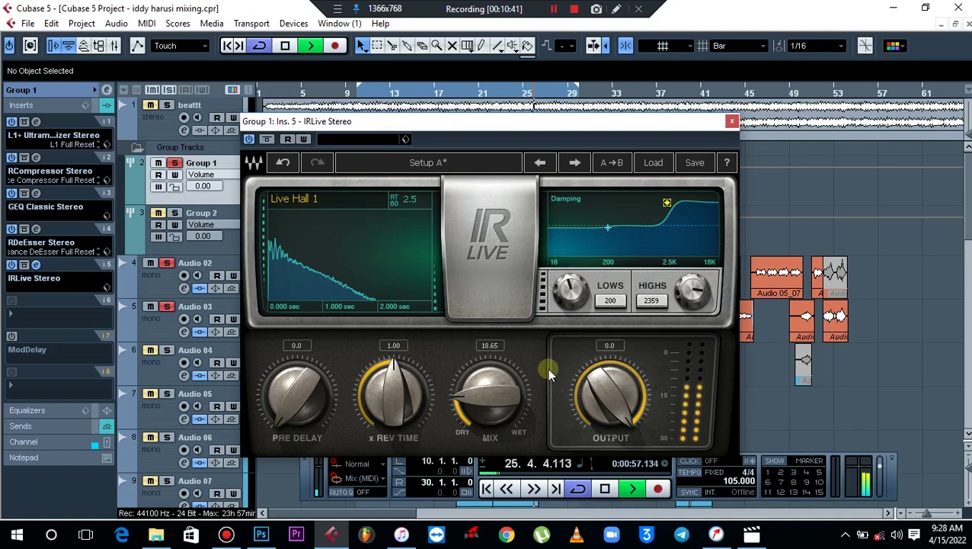
Raise IRLive's mix to 30.60 and compare the vocals with and without the beattt track soloed.
left_click(168, 104)
left_click(168, 104)
left_click_drag(486, 392, 487, 359)
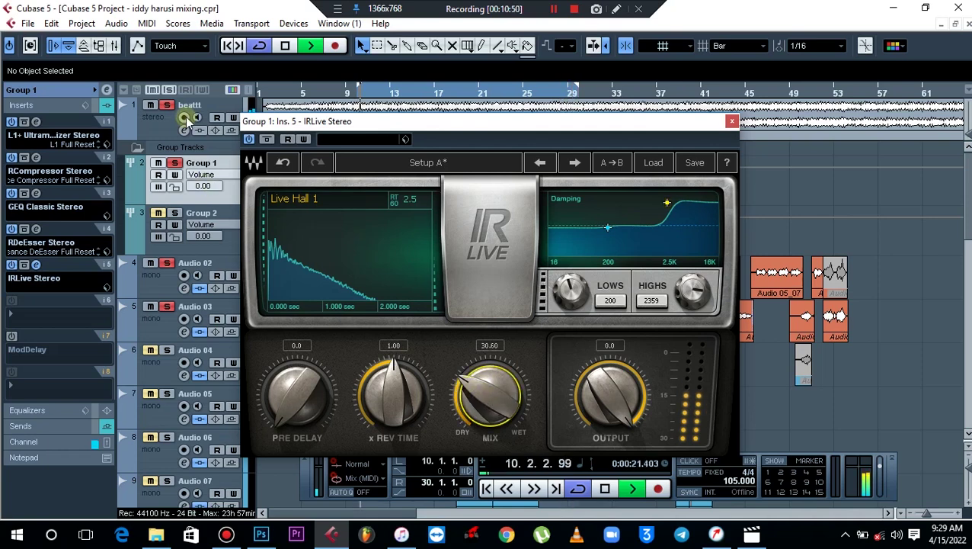
left_click(167, 106)
left_click(166, 105)
Switch IRLive to Setup B, set its mix to 33.75 and boost the damping highs strongly.
left_click(416, 162)
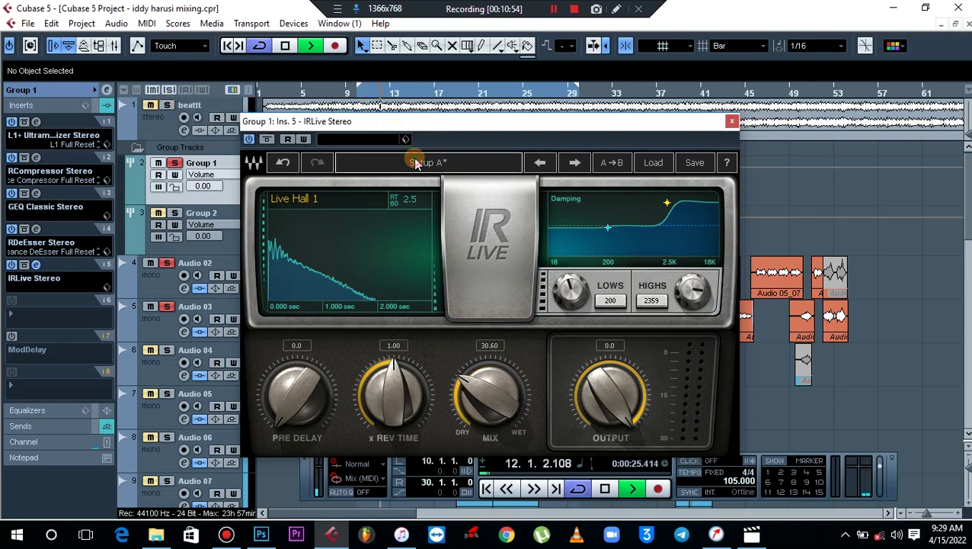
left_click(416, 162)
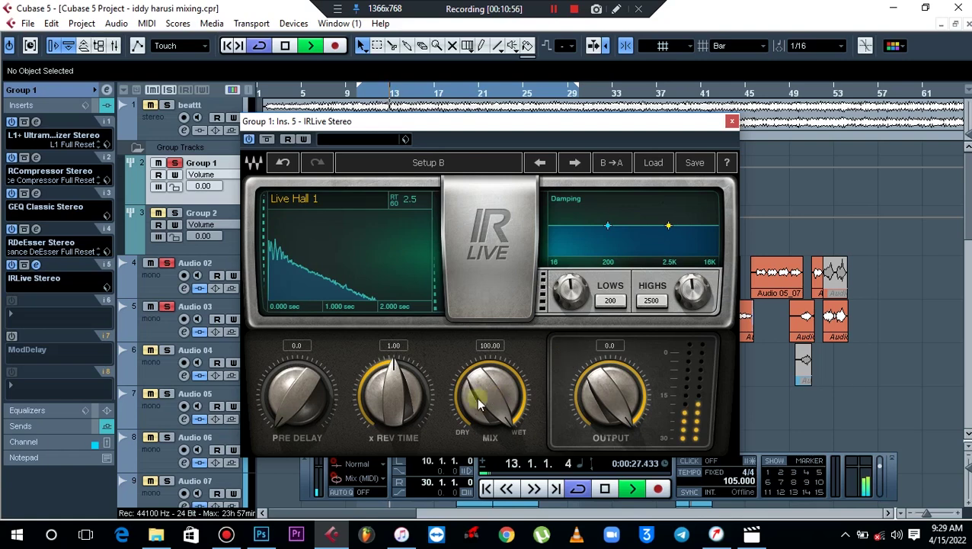
left_click_drag(490, 394, 490, 450)
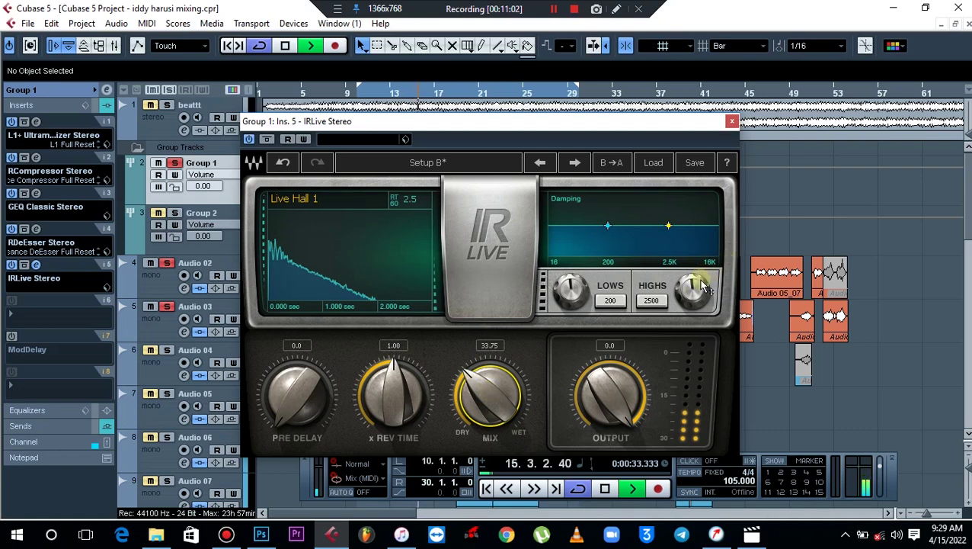
left_click_drag(694, 290, 693, 259)
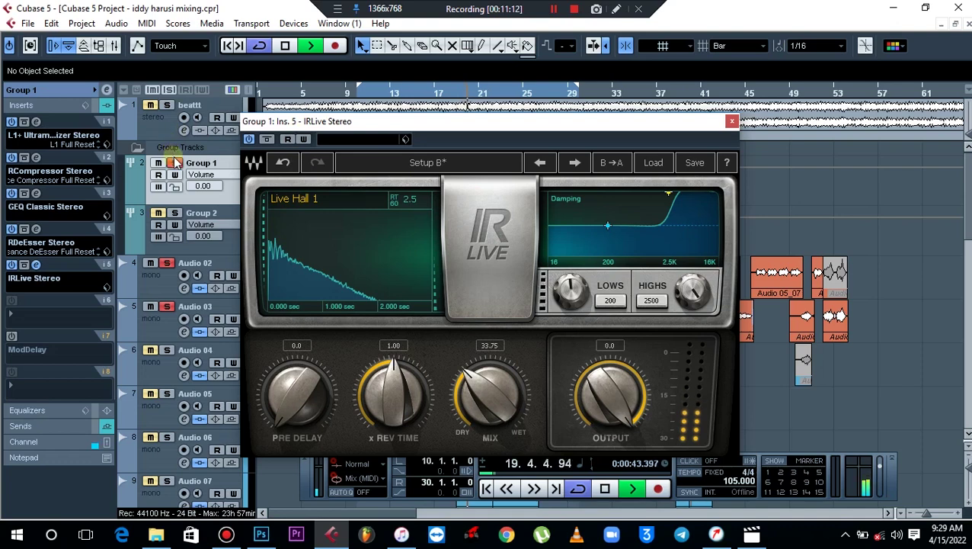
Solo the beattt track with the vocals, lower IRLive's mix to 21.05 and stop playback.
left_click(169, 106)
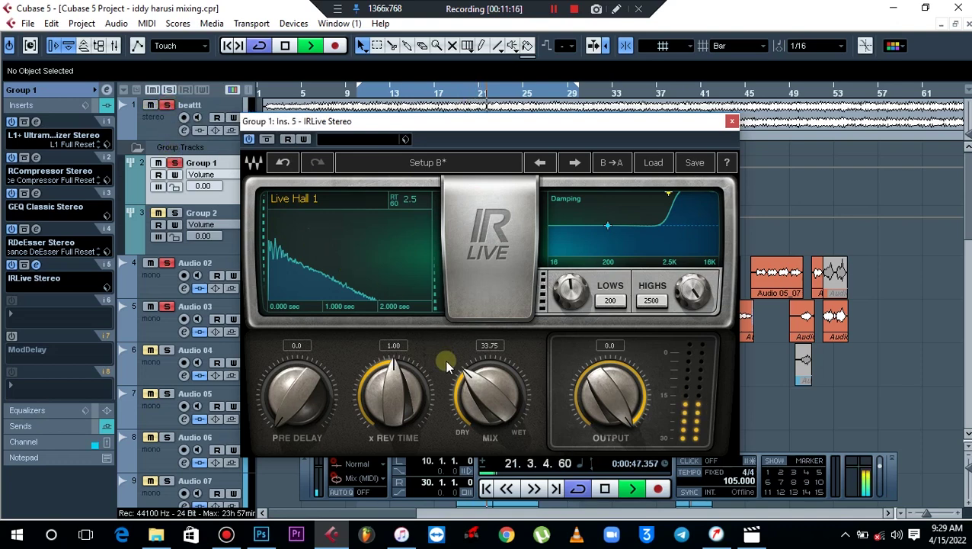
left_click_drag(489, 394, 490, 407)
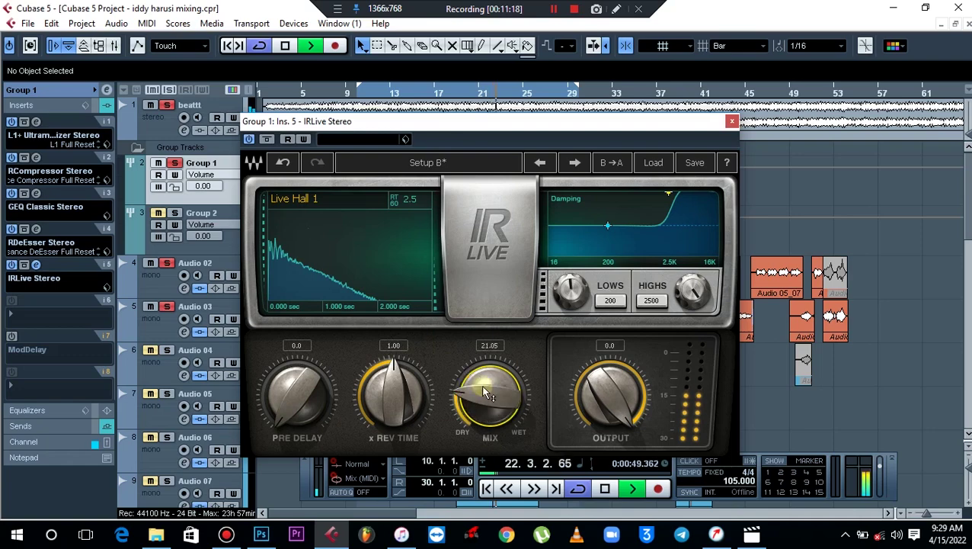
key("space")
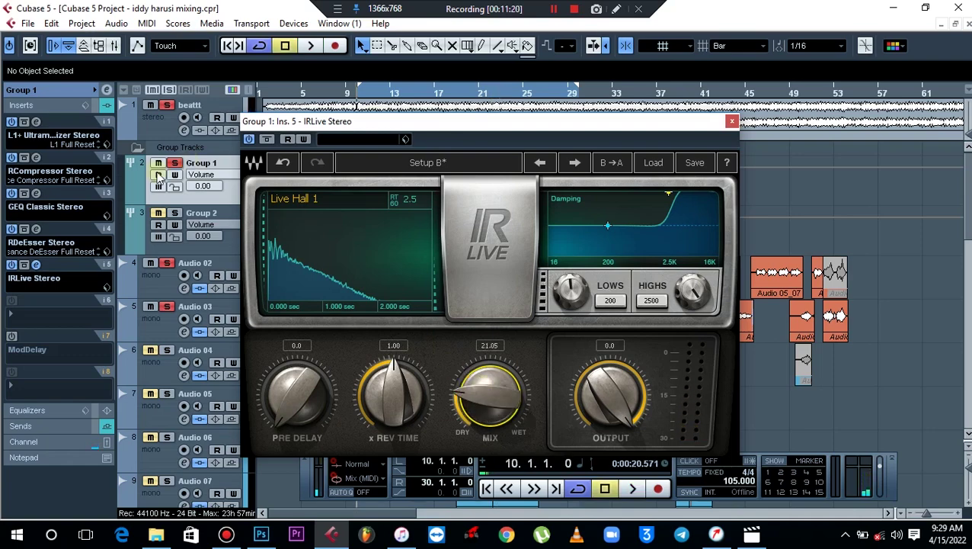
left_click(43, 277)
mouse_move(79, 303)
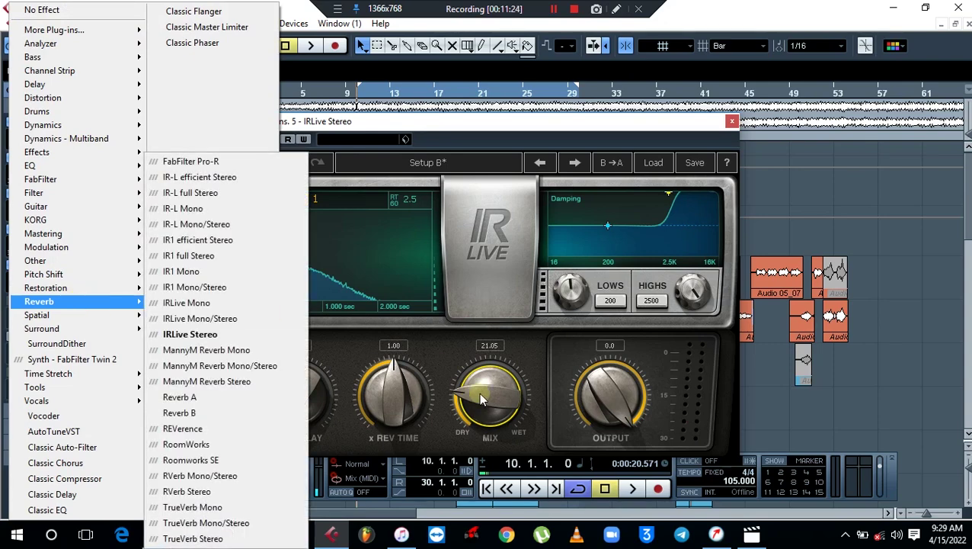
left_click(480, 397)
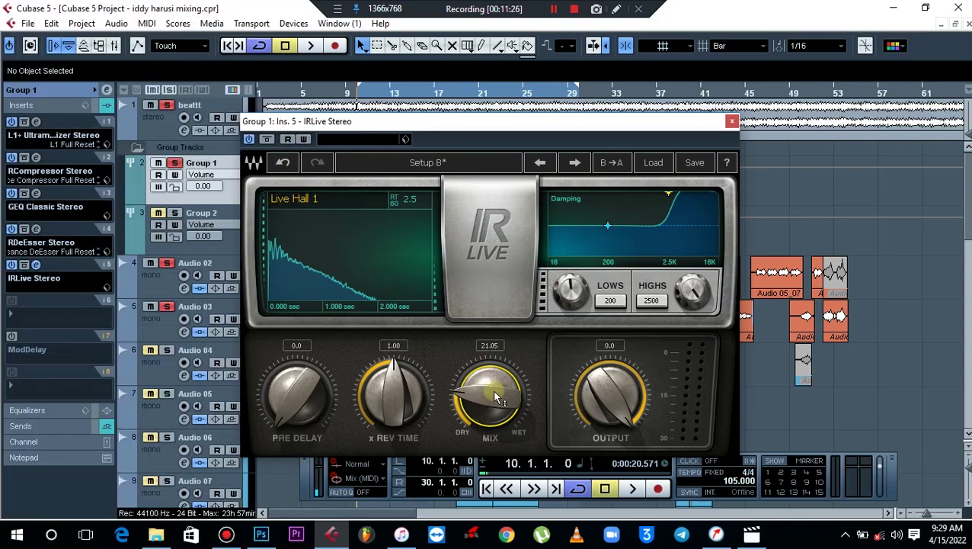
Replace IRLive in Group 1's fifth insert with MannyM Reverb Stereo, discarding the IRLive changes, and unsolo the beattt track.
left_click(41, 279)
mouse_move(120, 303)
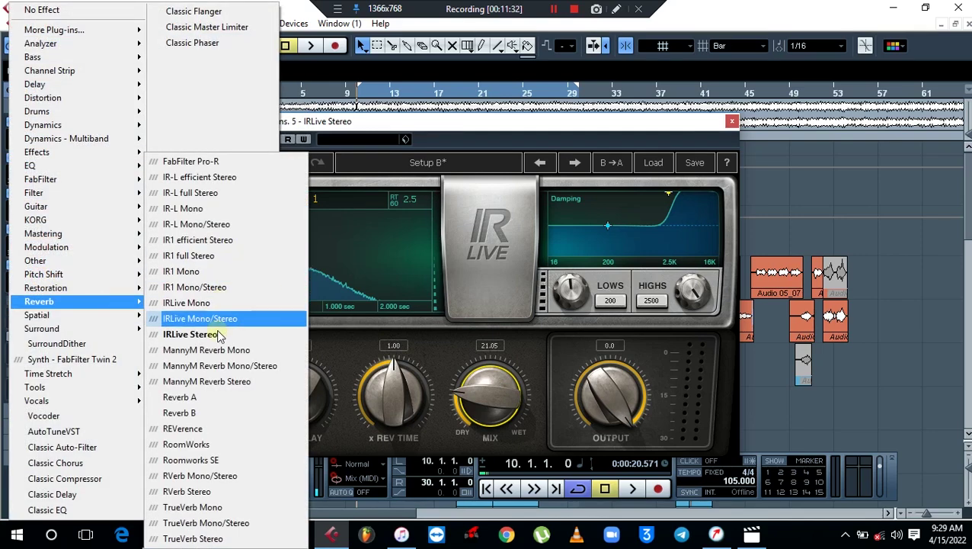
left_click(244, 383)
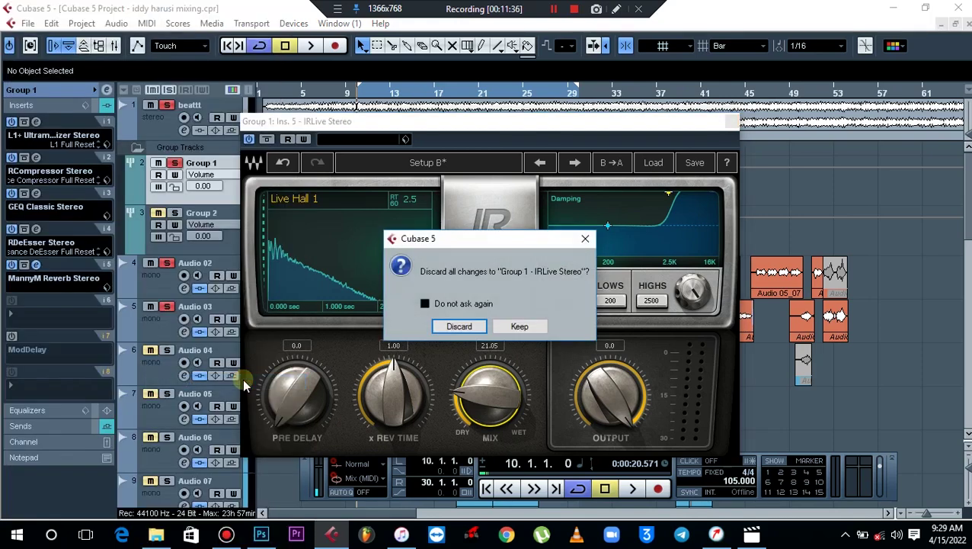
left_click(458, 327)
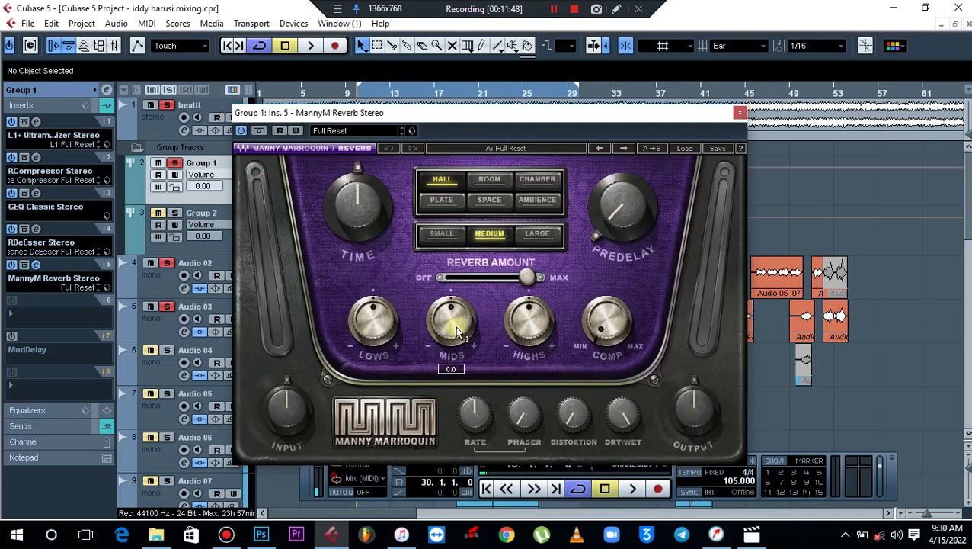
left_click(167, 108)
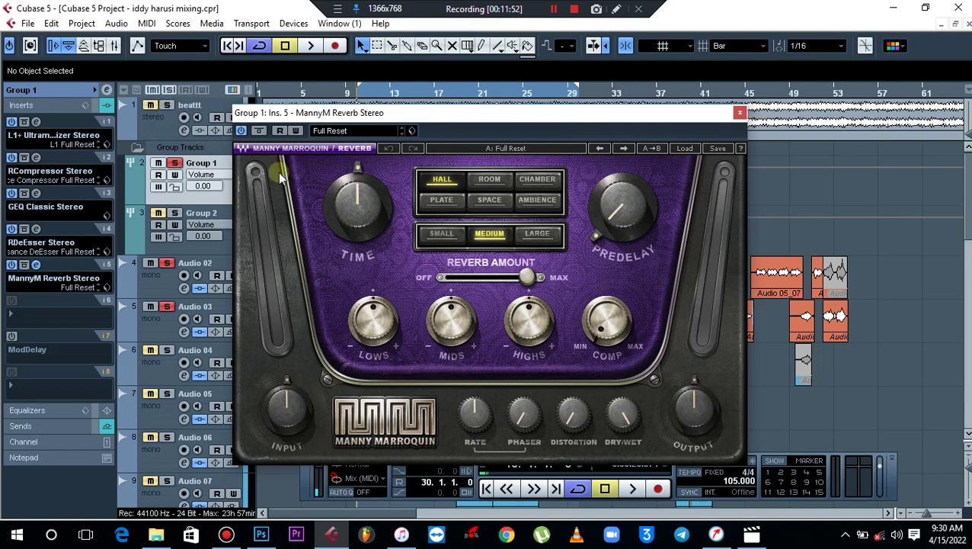
Play the vocals, try MannyM Reverb's reverb amount at 16.3, restore it to 100 and set dry/wet mostly dry.
mouse_move(528, 282)
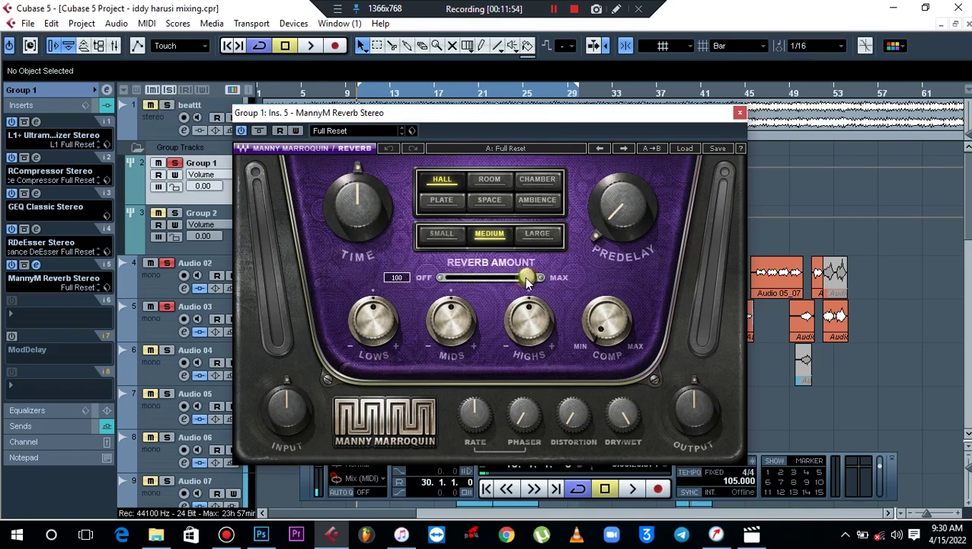
key("space")
left_click_drag(528, 282, 465, 279)
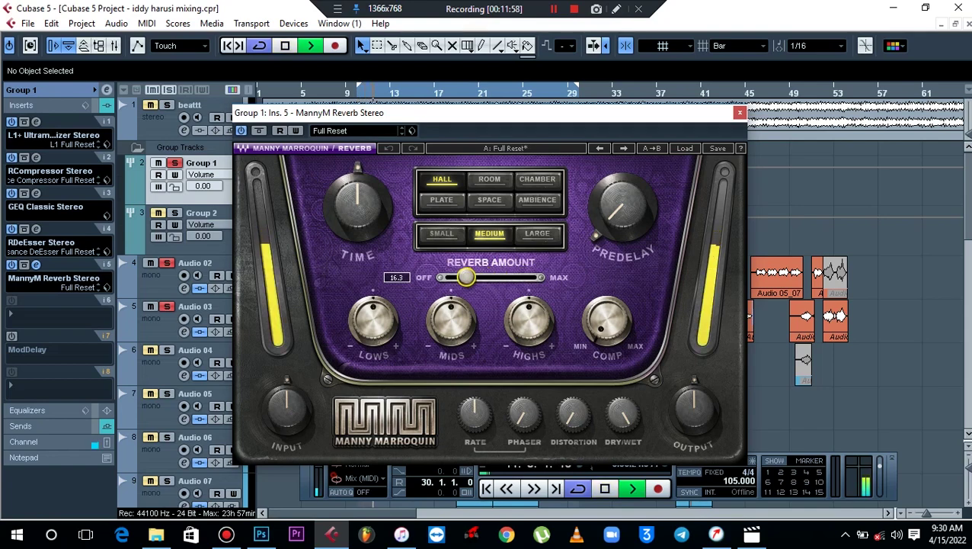
left_click_drag(465, 279, 467, 280)
left_click_drag(625, 416, 625, 480)
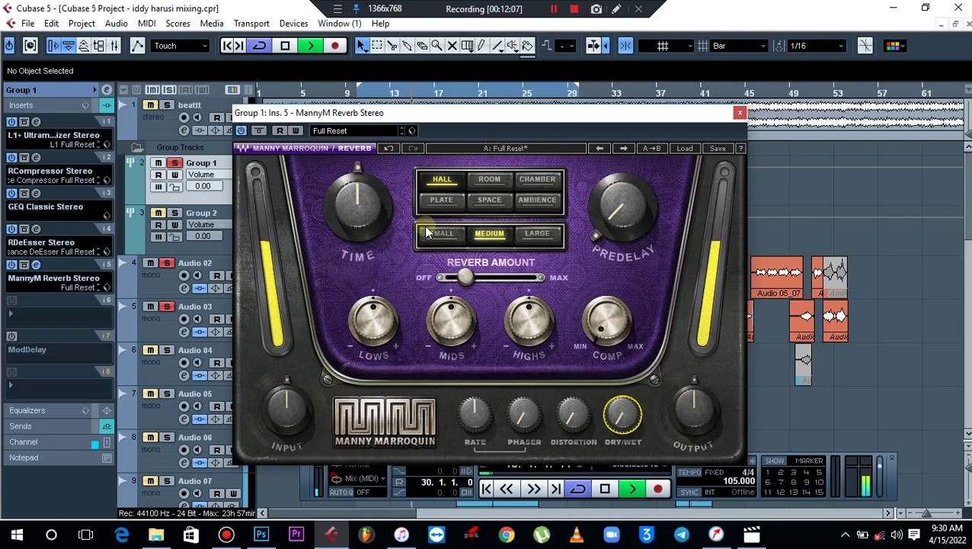
left_click_drag(466, 277, 526, 276)
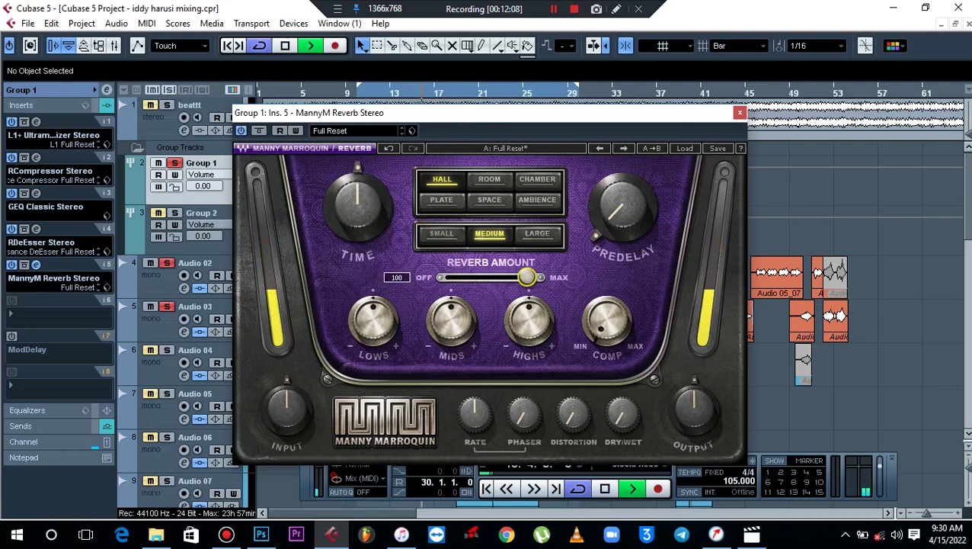
mouse_move(621, 410)
left_mouse_down()
mouse_move(621, 400)
mouse_move(621, 413)
left_mouse_up()
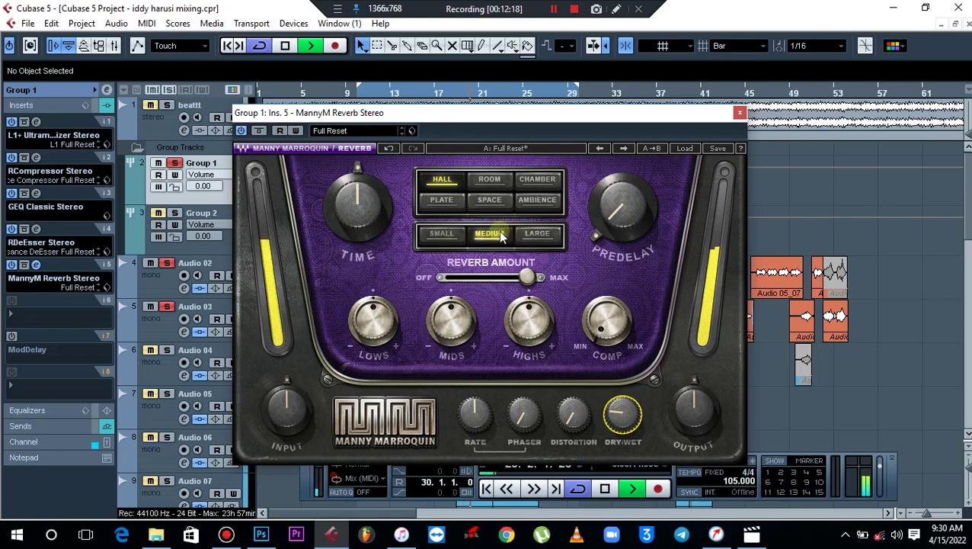
Compare the Room, Chamber and Hall reverb types on the playing vocals and settle on Chamber.
left_click(489, 181)
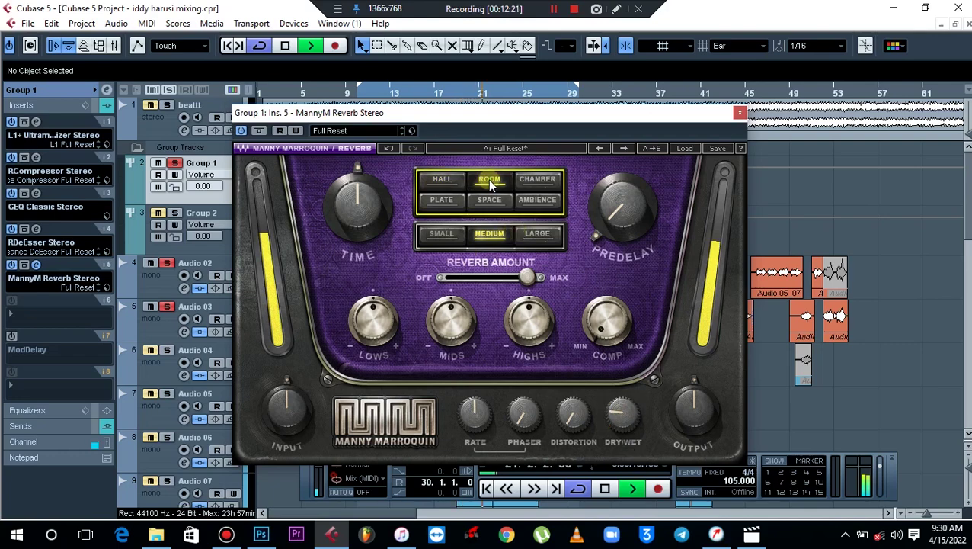
left_click(533, 181)
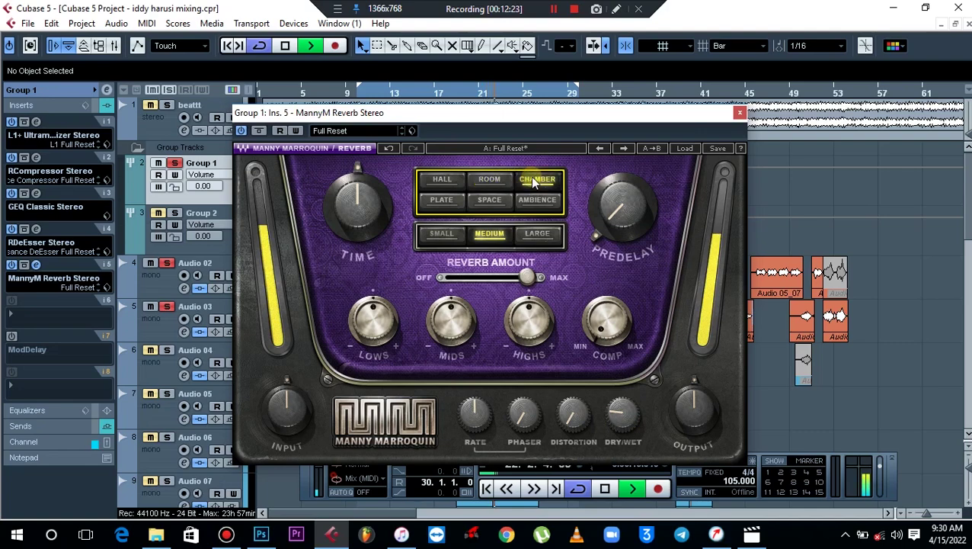
left_click(454, 181)
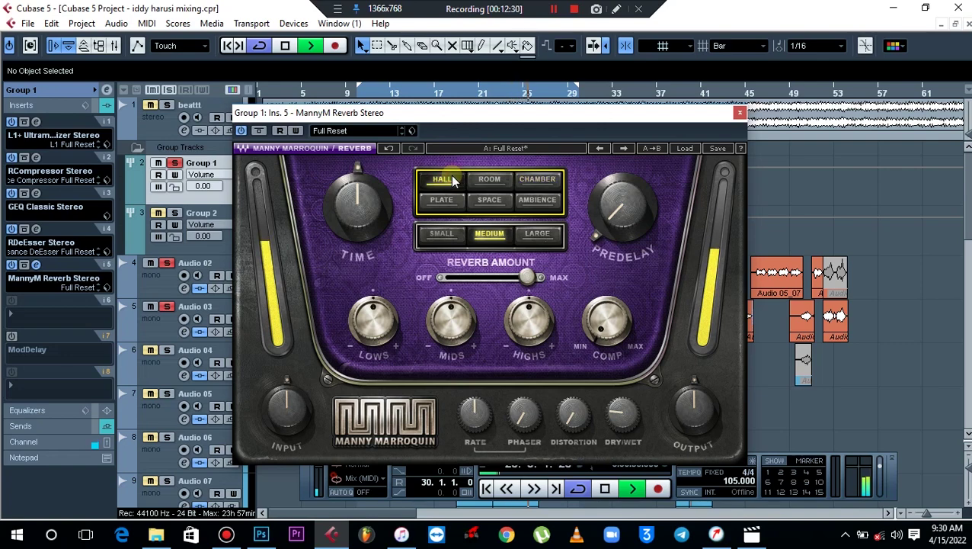
left_click(536, 182)
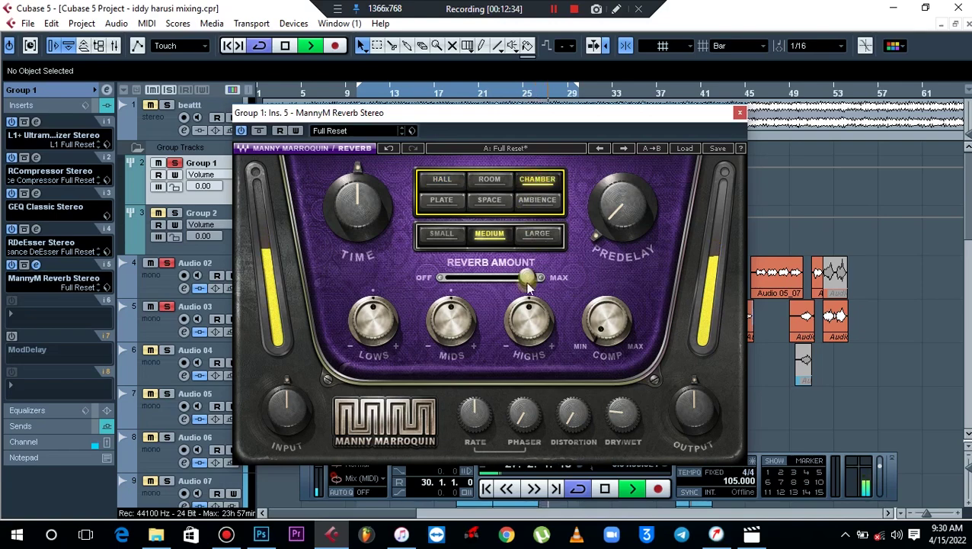
Try MannyM Reverb's highs at 23.0, -50.0 and 50.0 in turn, auditioning the vocals at both extremes.
left_click_drag(531, 312, 536, 316)
key("space")
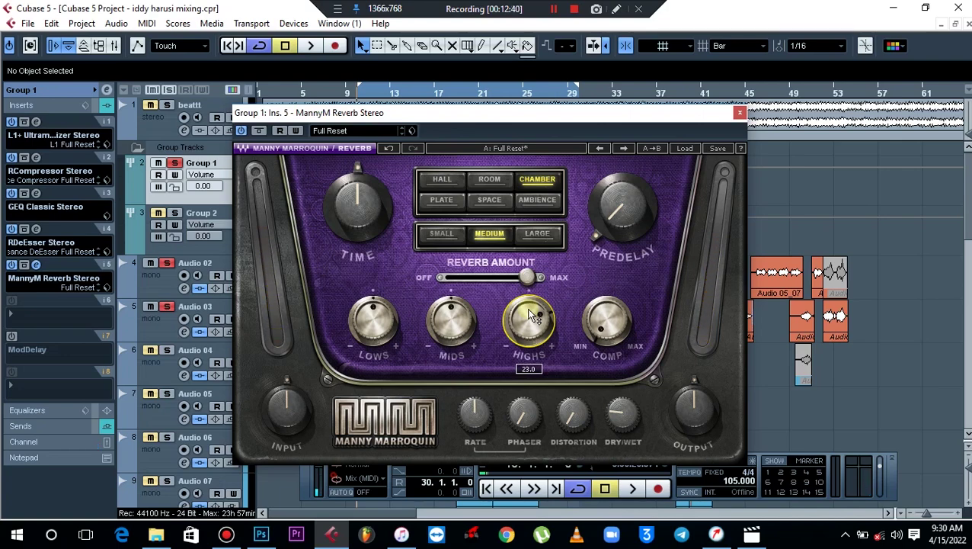
mouse_move(523, 349)
left_click_drag(529, 321, 529, 378)
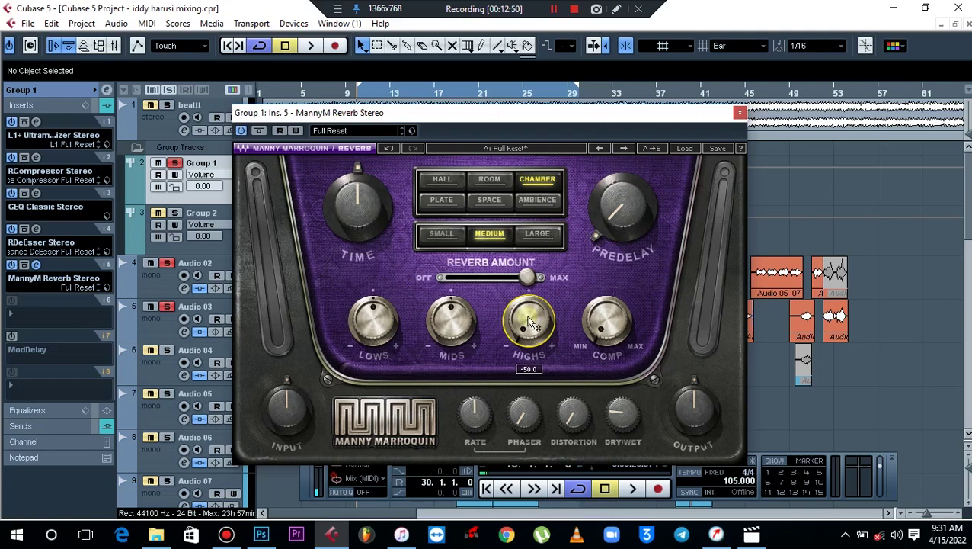
key("space")
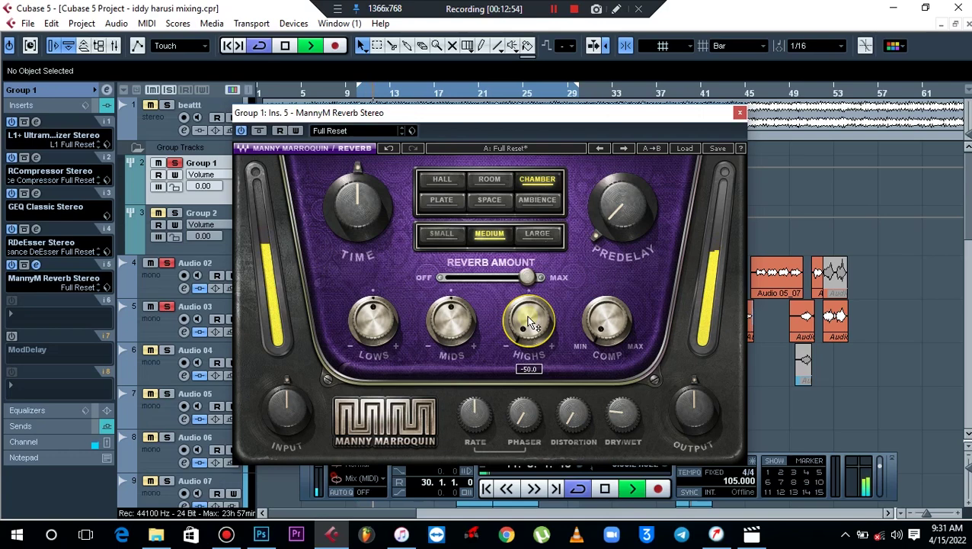
key("space")
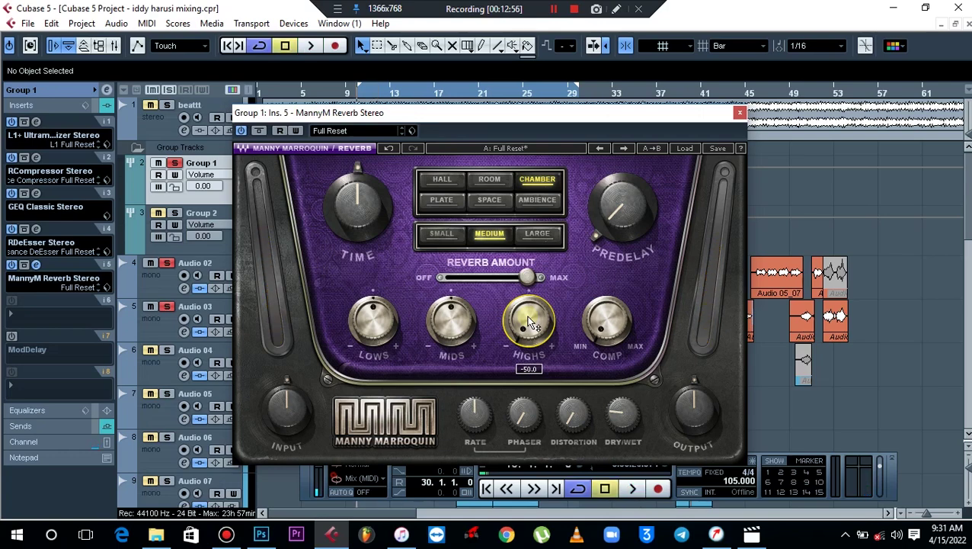
left_click_drag(529, 321, 529, 244)
key("space")
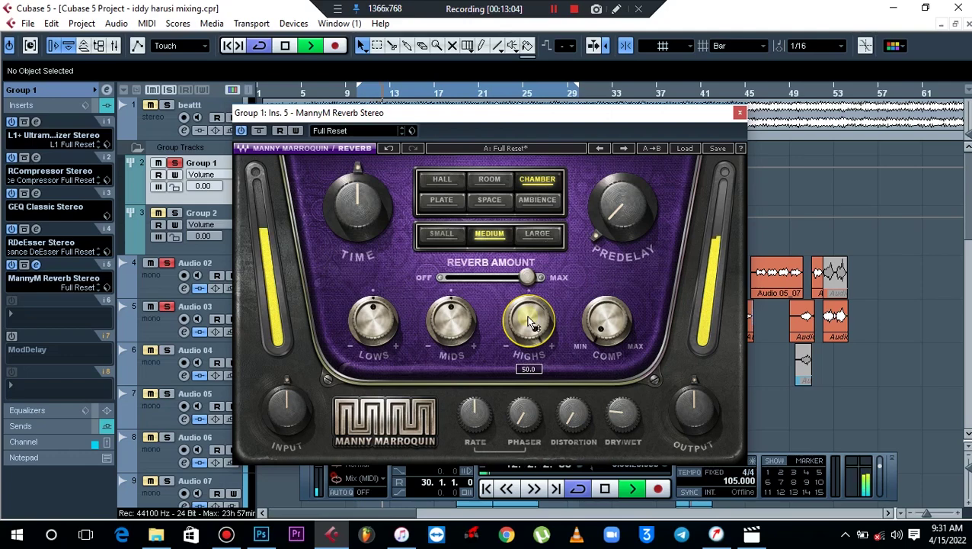
key("space")
Audition MannyM Reverb's highs at 19.9, raise them to 30.1 and restart playback.
left_click_drag(530, 321, 529, 333)
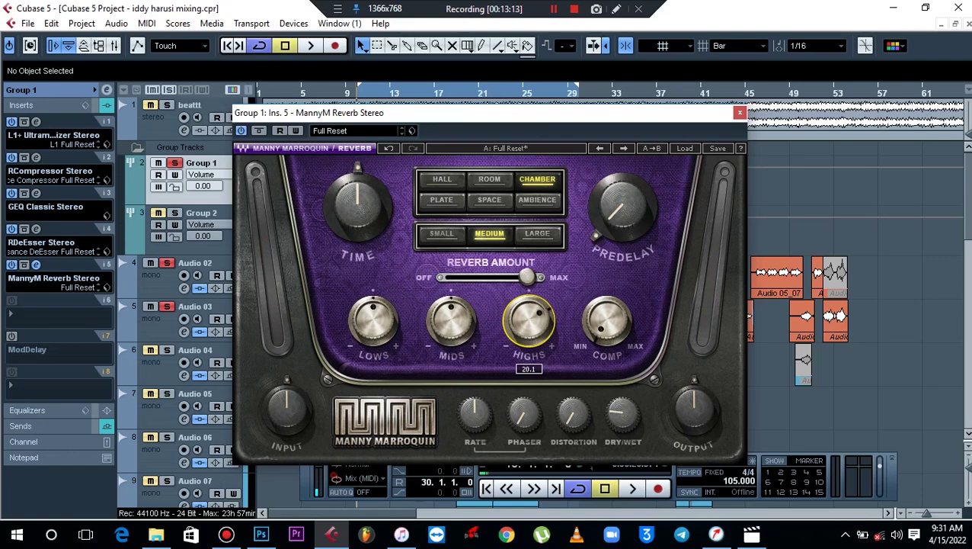
key("space")
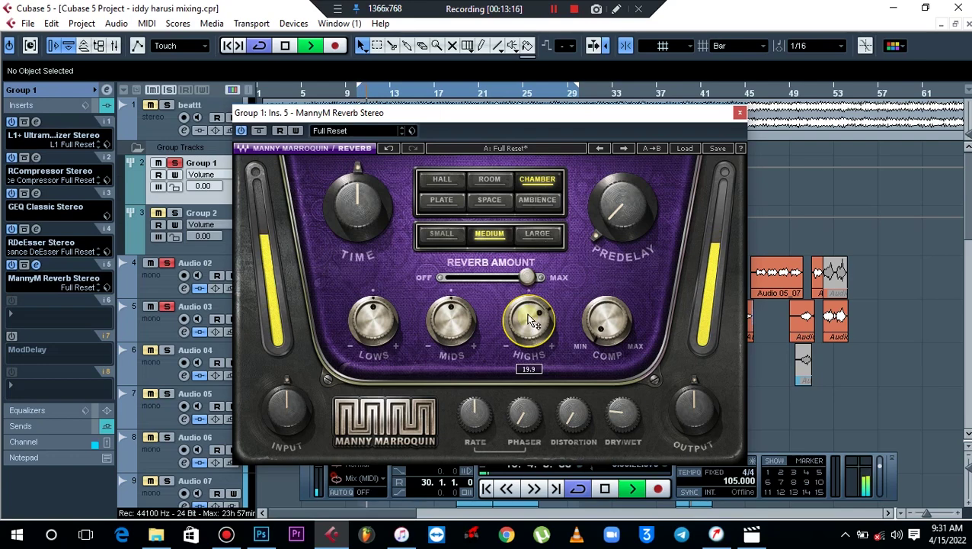
key("space")
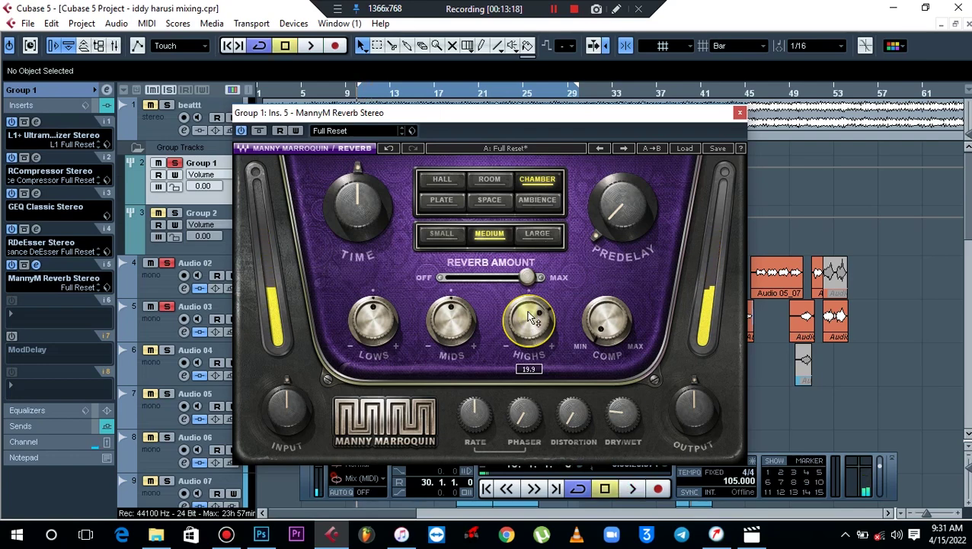
left_click_drag(527, 322, 527, 320)
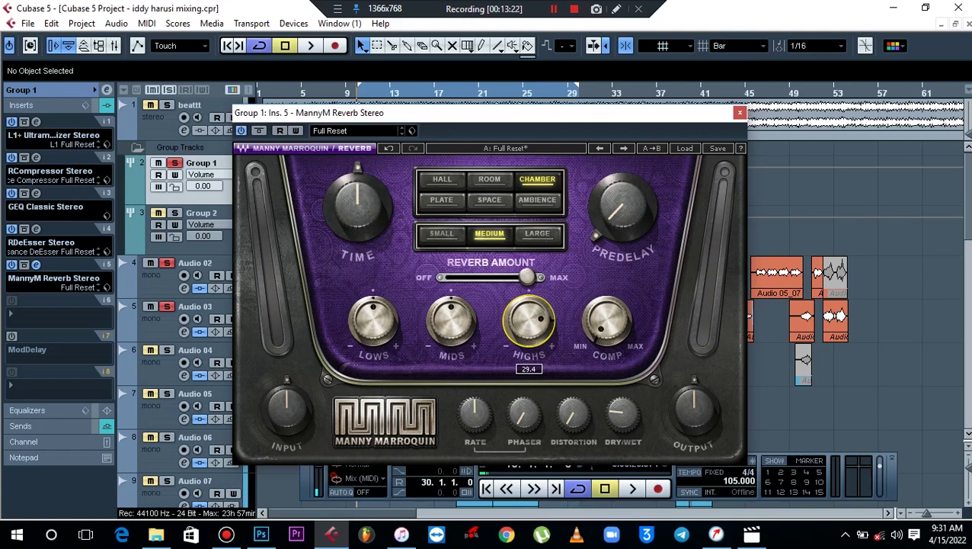
key("space")
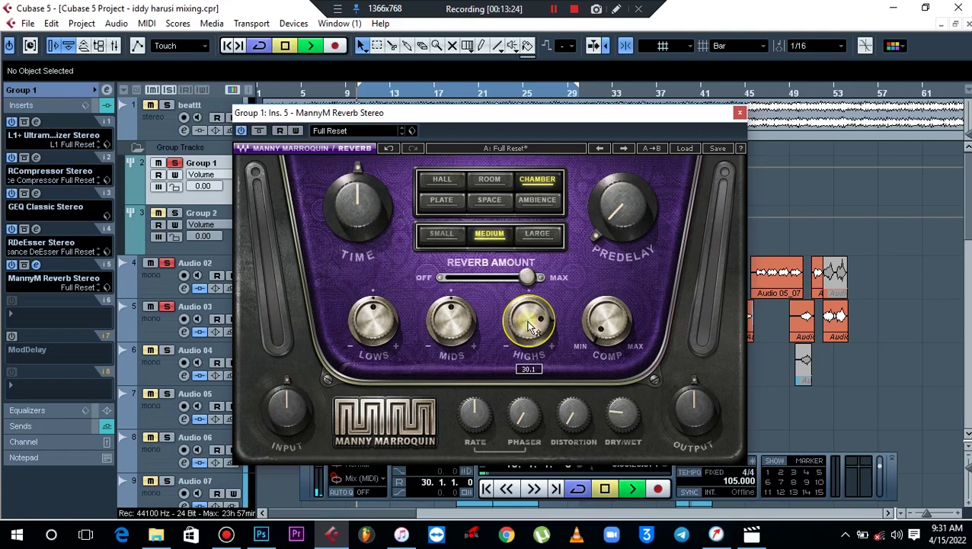
Set MannyM Reverb's dry/wet to about 29.2 with the beattt track soloed, unsolo beattt to compare and stop playback.
left_click(168, 106)
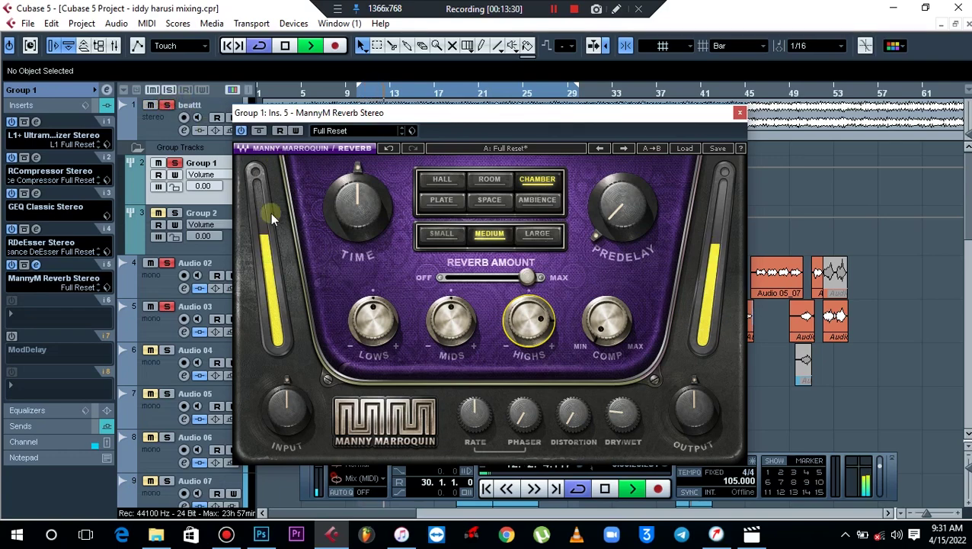
left_click(623, 415)
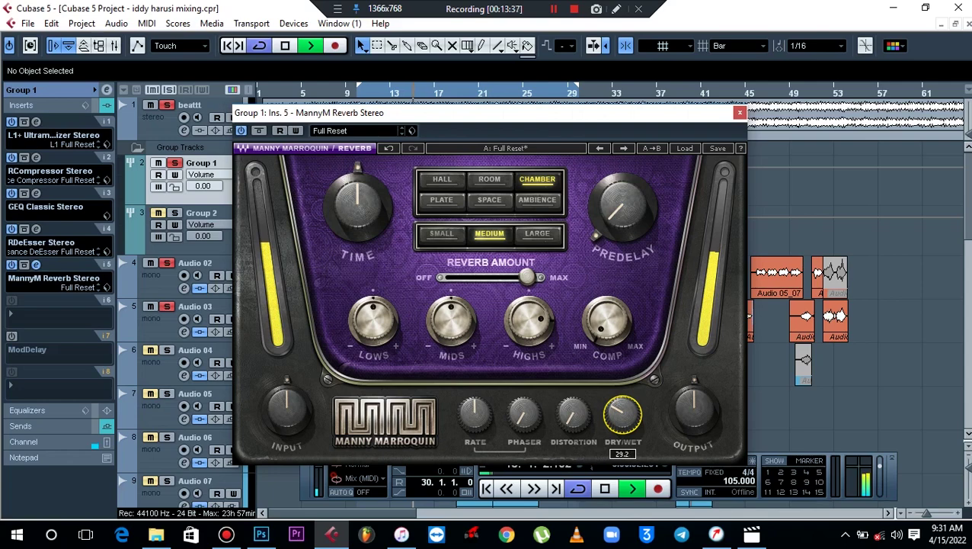
left_click(168, 105)
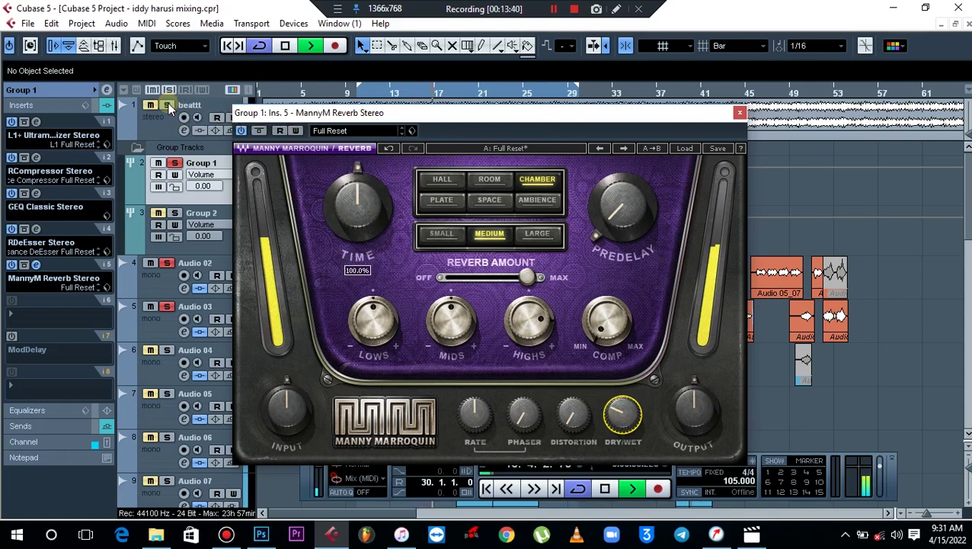
key("space")
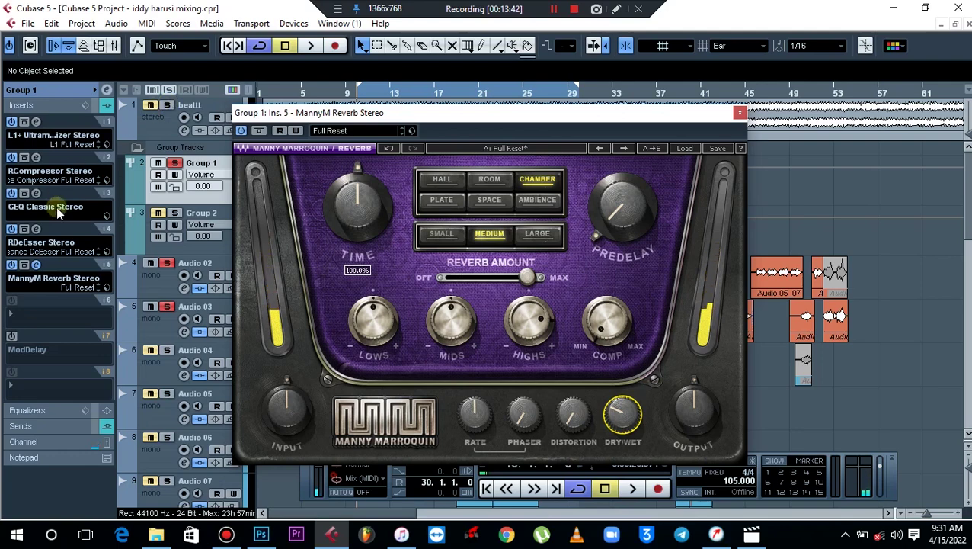
Replace MannyM Reverb with RVerb Stereo in the same insert, discarding the changes, and set its wet/dry to 12.
left_click(36, 280)
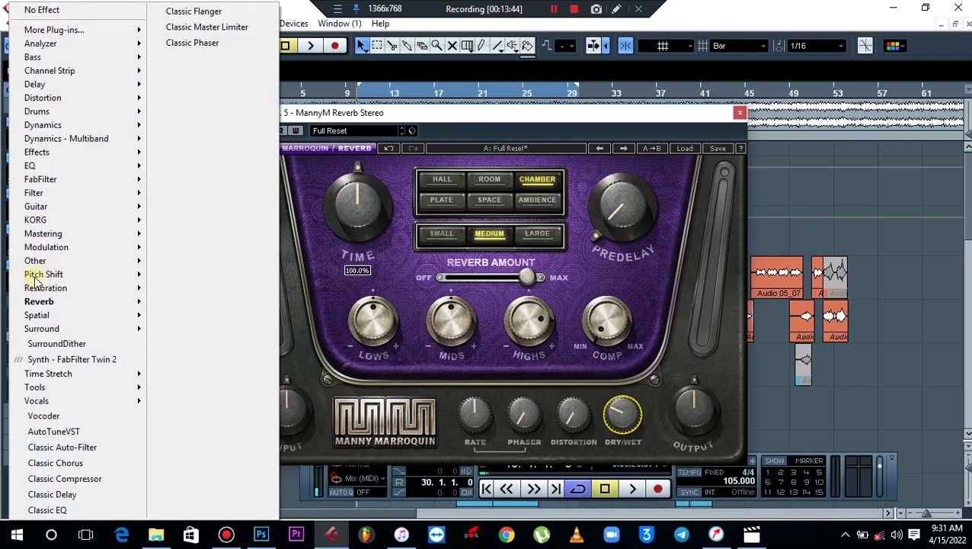
mouse_move(95, 309)
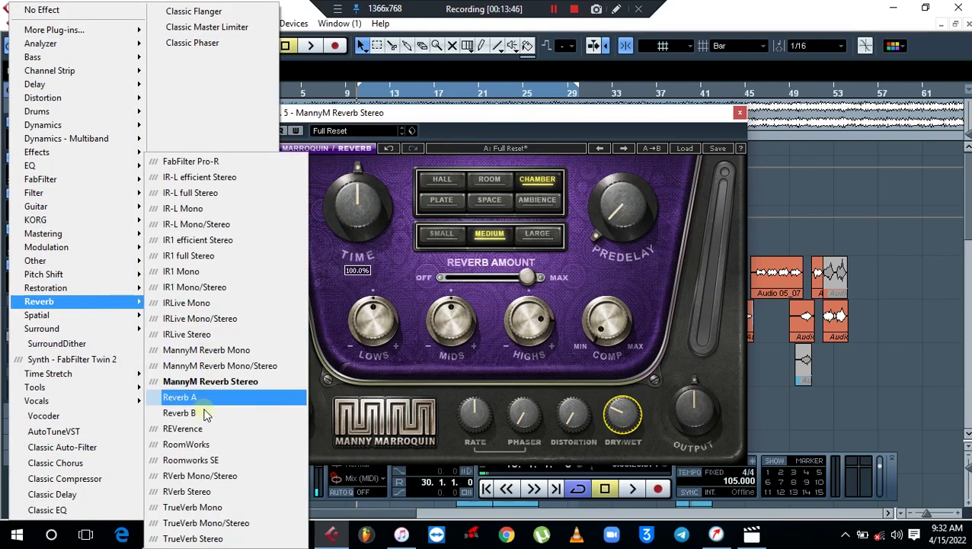
left_click(215, 495)
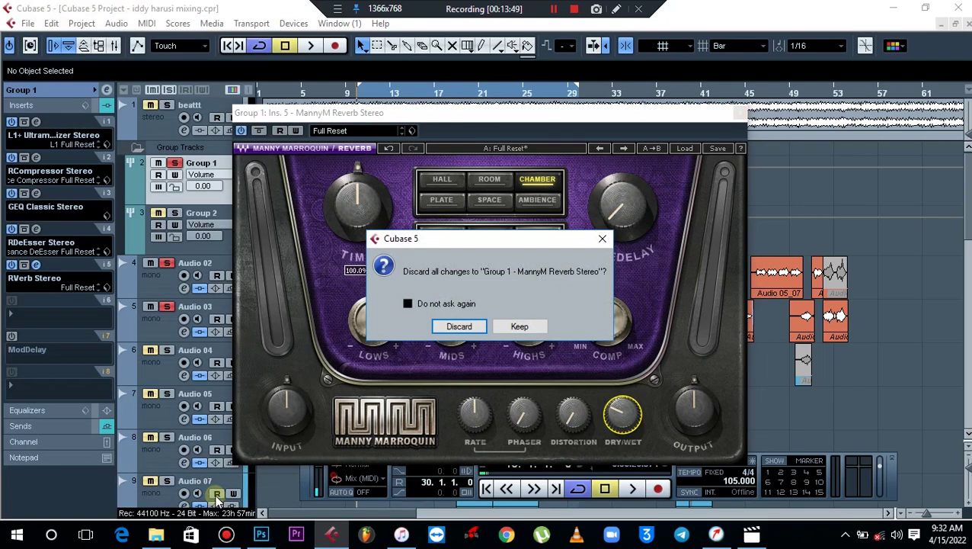
left_click(461, 326)
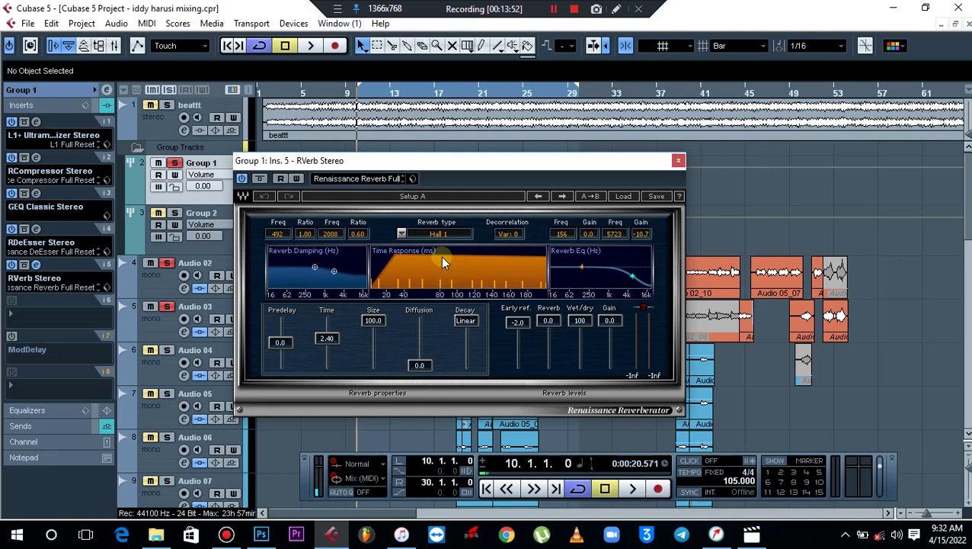
left_click_drag(450, 166, 472, 171)
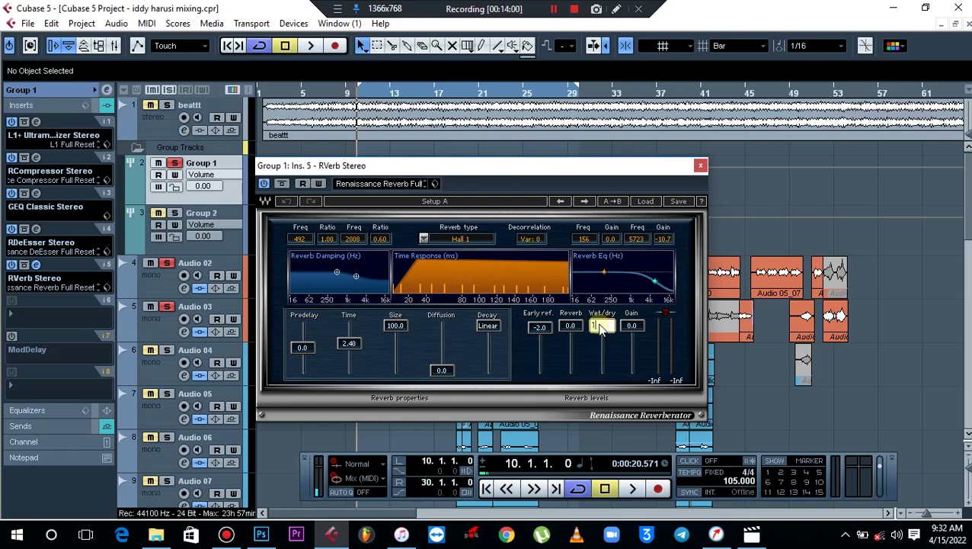
key("Return")
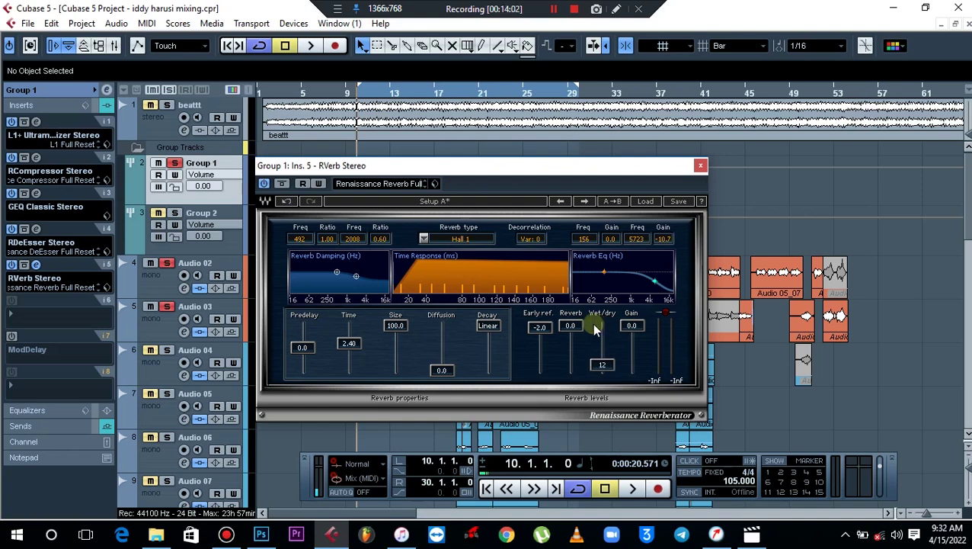
Set RVerb's diffusion to 49.0, audition the Group 1 vocals briefly and close the plug-in.
left_click(442, 371)
type("49")
key("Return")
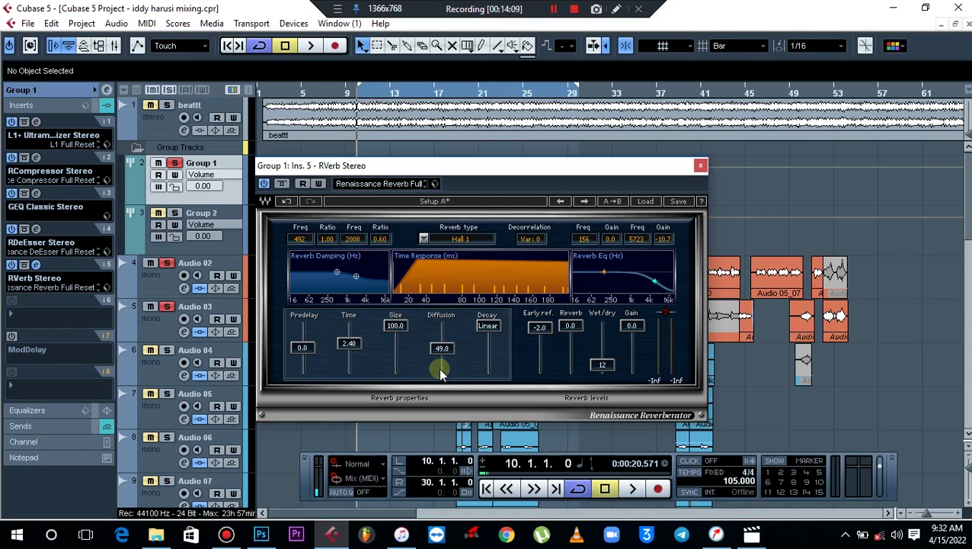
key("space")
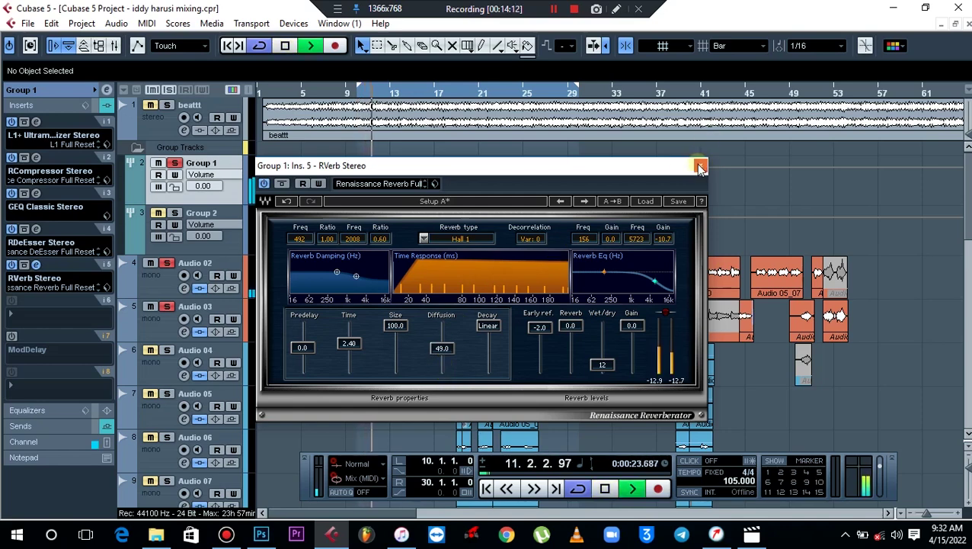
left_click(701, 166)
key("space")
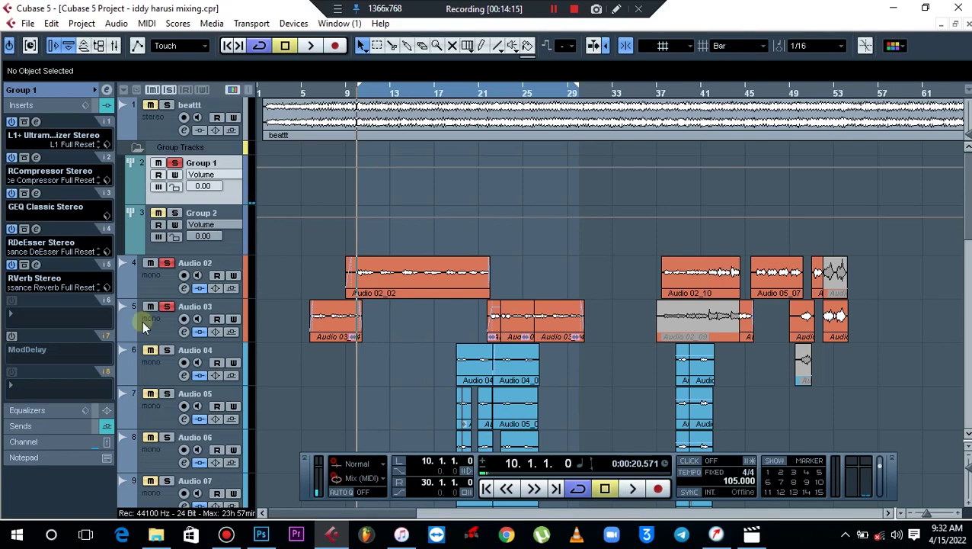
Insert Reverb A in Group 1's sixth insert slot, load the Ice preset and set the mix to 22 wet, 100 dry.
left_click(45, 313)
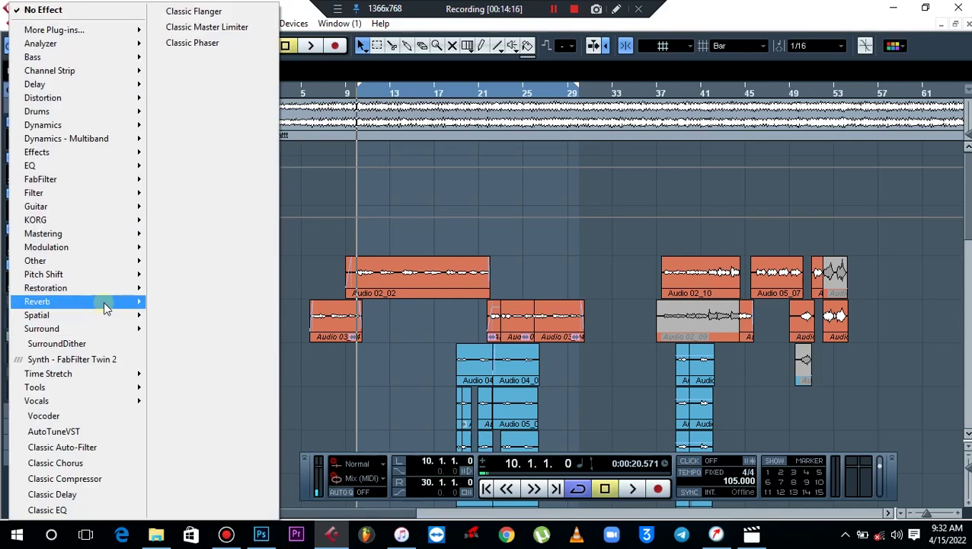
mouse_move(108, 307)
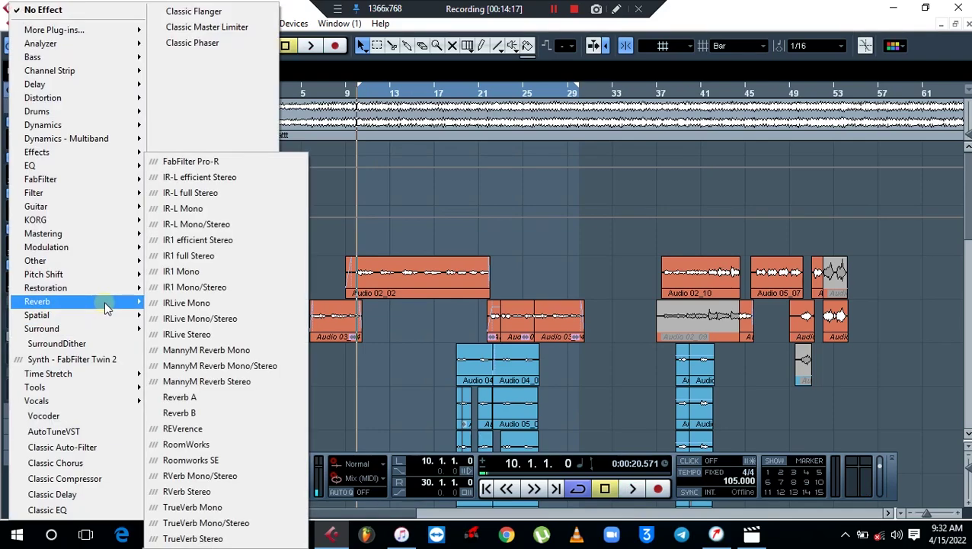
left_click(226, 402)
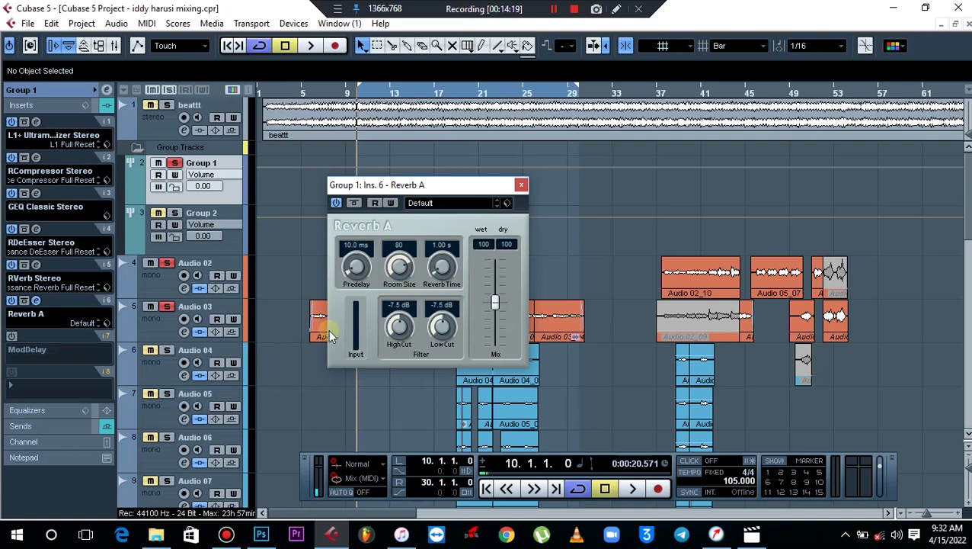
left_click(423, 205)
left_click(438, 328)
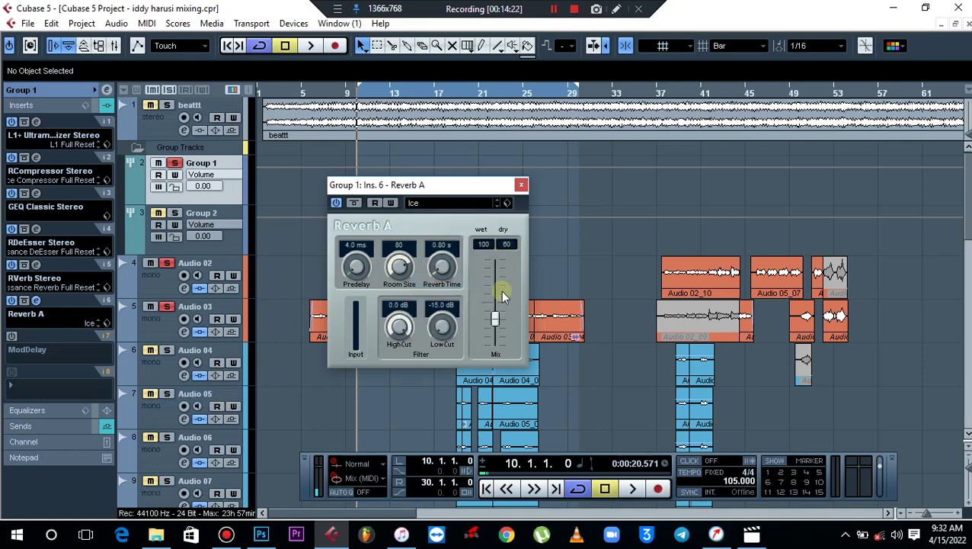
left_click(495, 264)
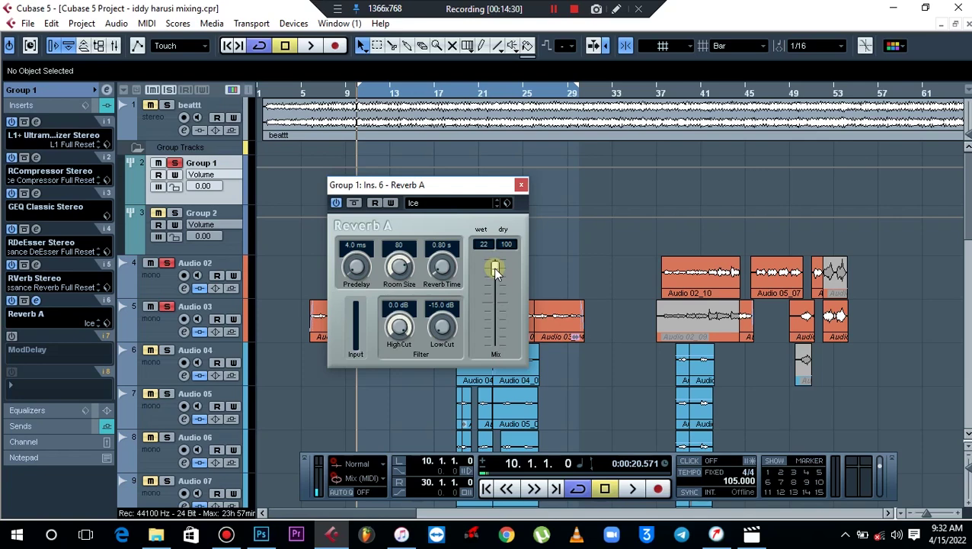
Audition the Group 1 vocals with Reverb A on and off, restarting playback with it re-enabled.
key("space")
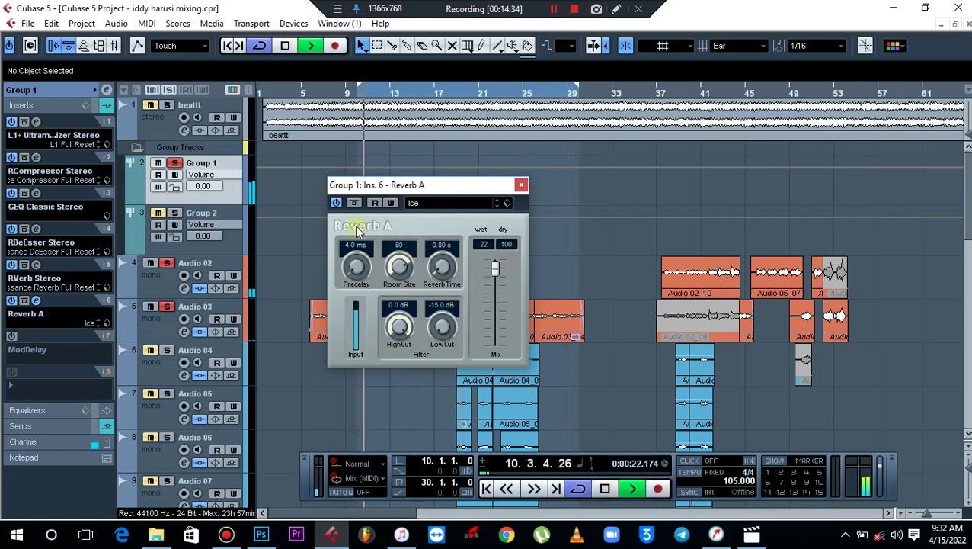
left_click(336, 203)
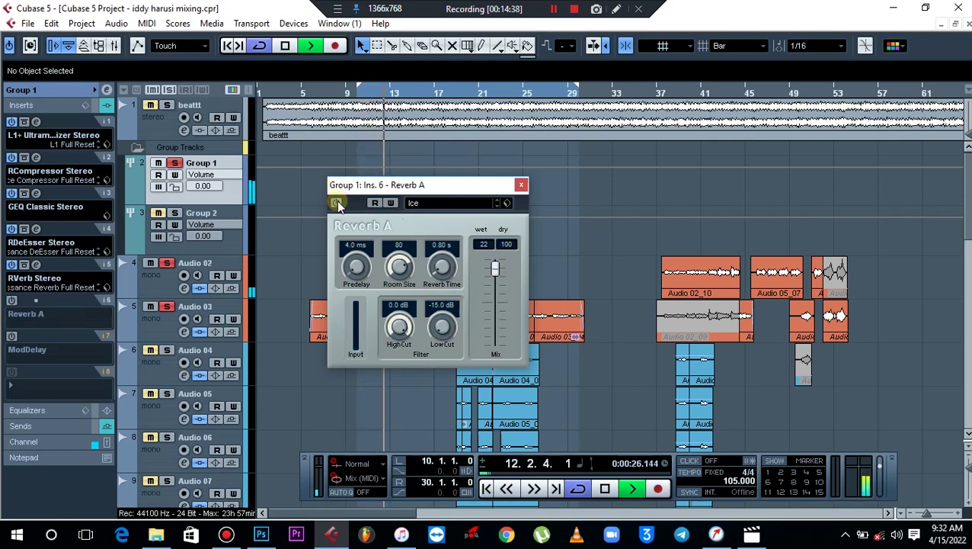
key("space")
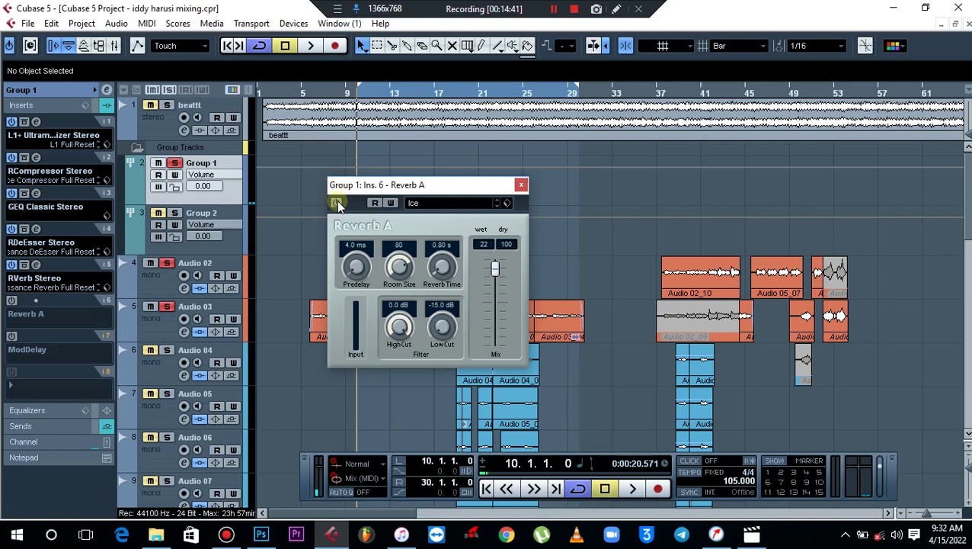
left_click(337, 203)
key("space")
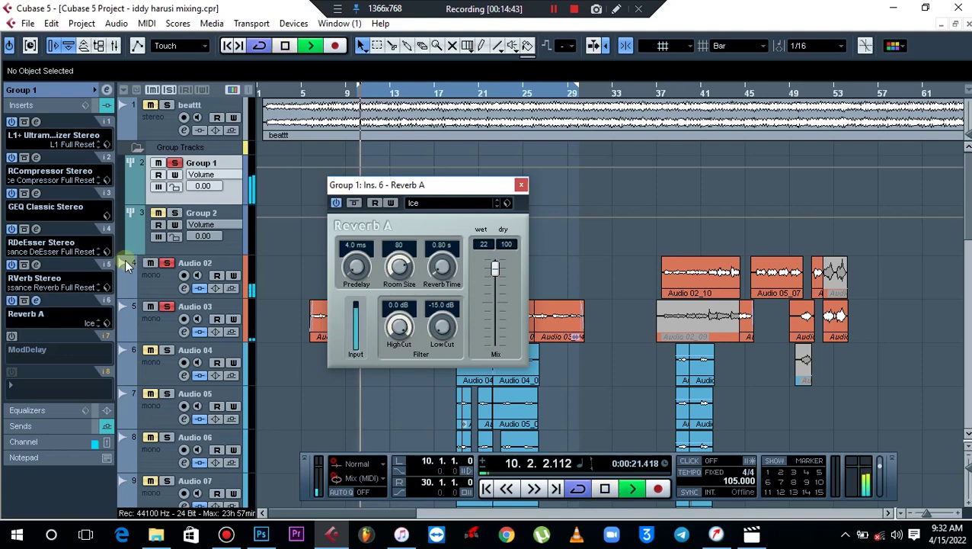
Solo the beattt track along with the vocals, lower Reverb A's wet level to 20 and stop playback.
left_click(167, 105)
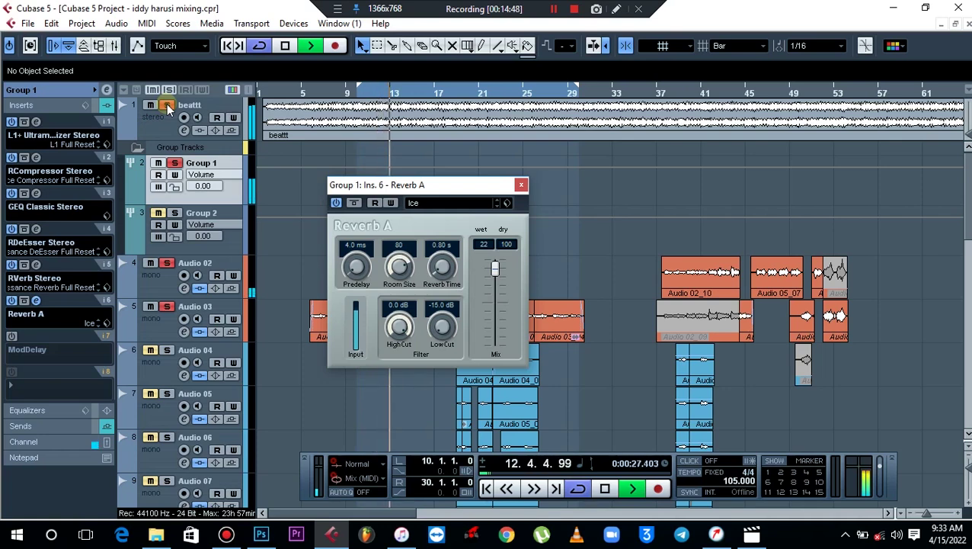
scroll(494, 267, "down", 2)
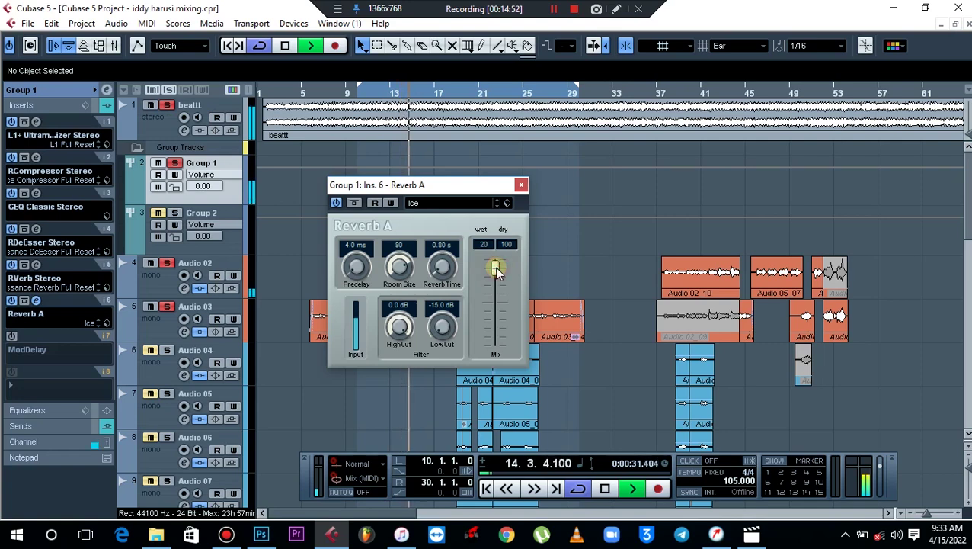
key("space")
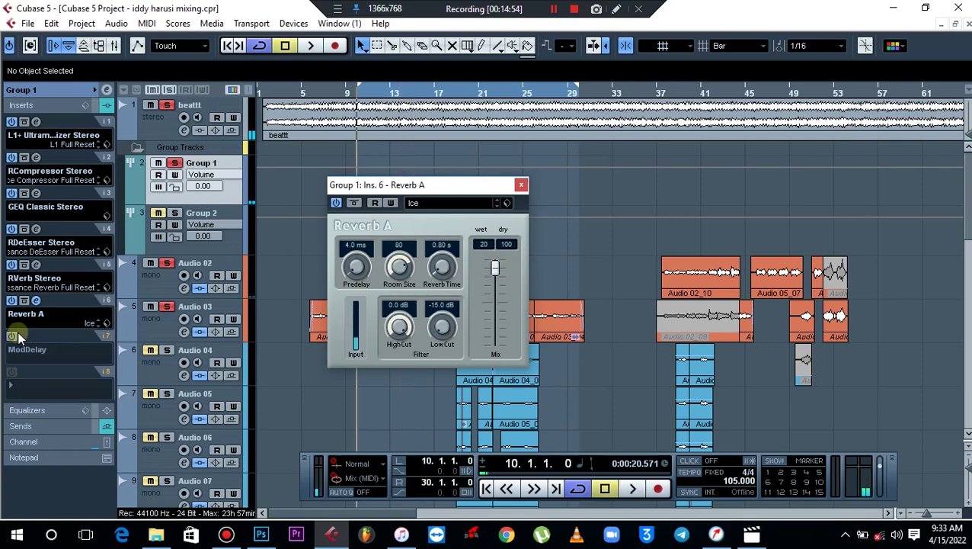
Enable ModDelay in Group 1's seventh insert, check its settings during playback, then close both effect windows and stop.
left_click(12, 336)
key("space")
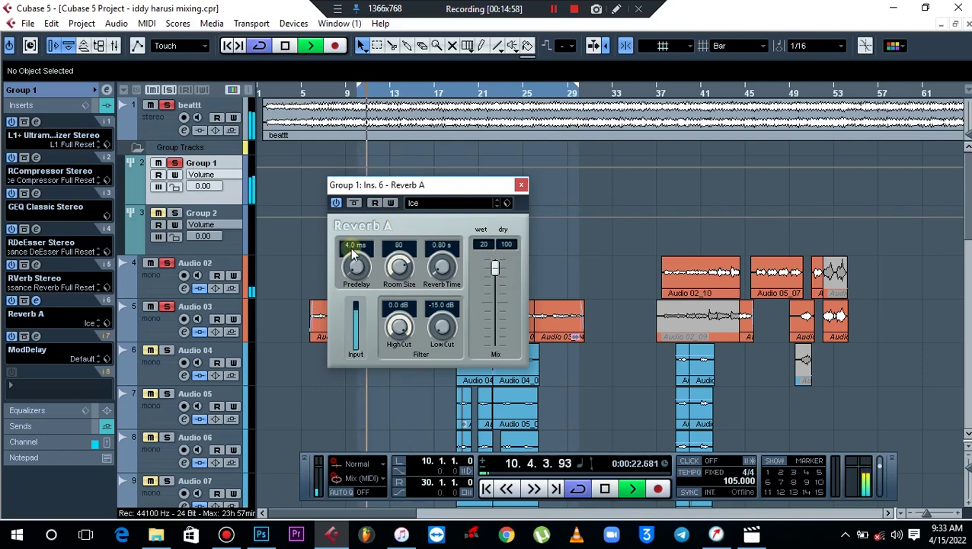
left_click(36, 336)
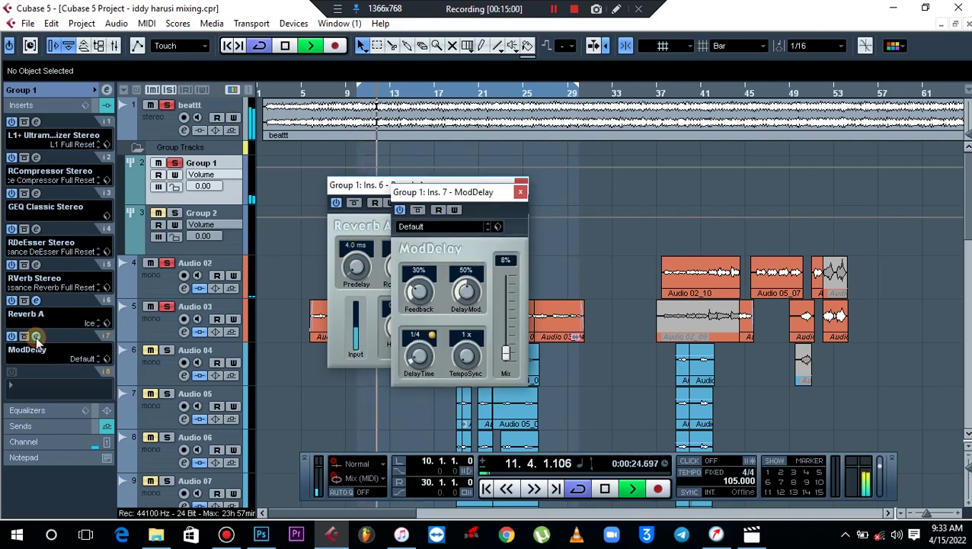
left_click(520, 193)
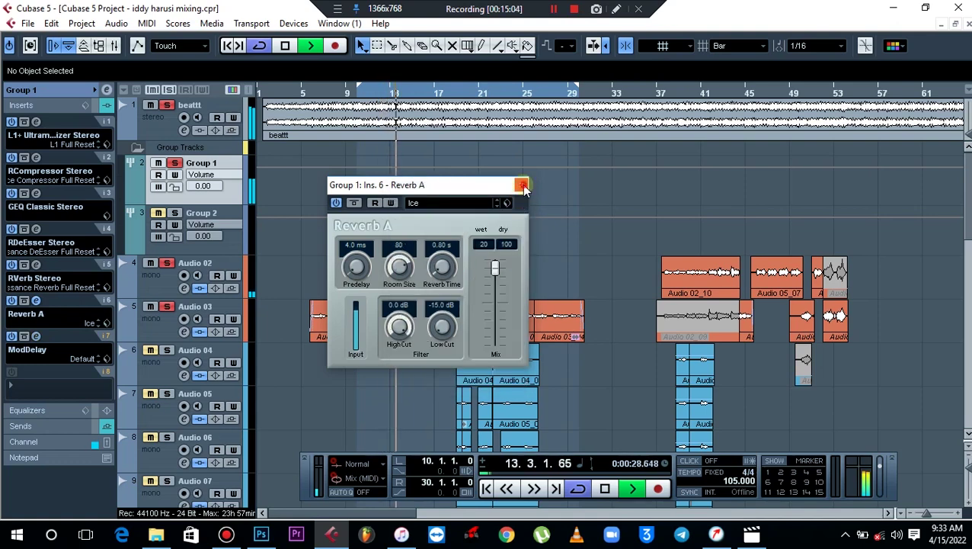
left_click(522, 184)
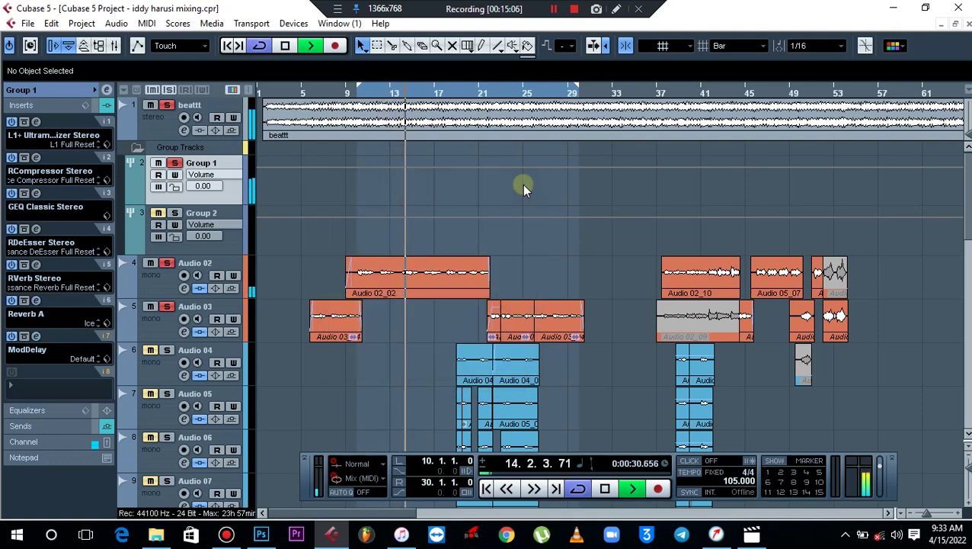
key("space")
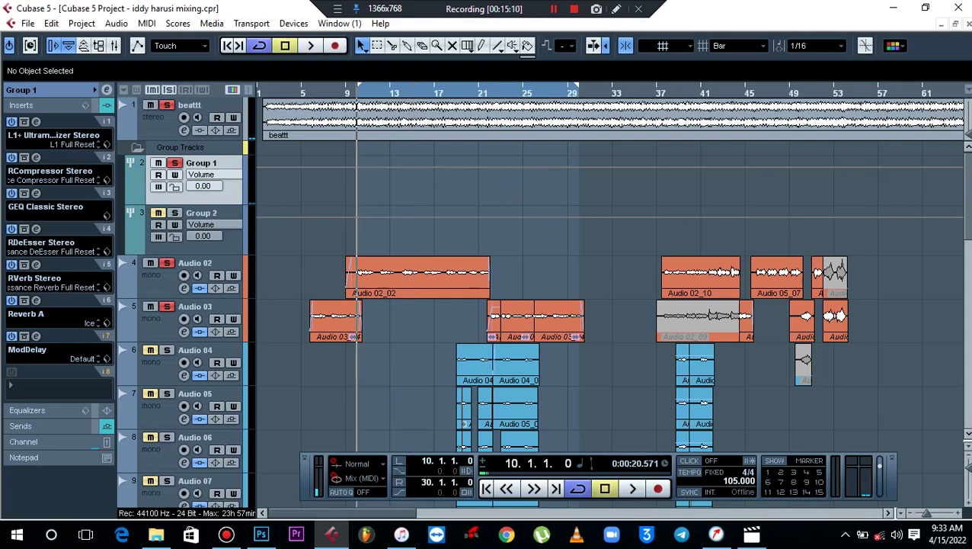
Set the loop range to the Audio 15_02 clip starting at bar 29, move its start to bar 30 and play from there.
left_click_drag(970, 200, 970, 374)
left_click(638, 203)
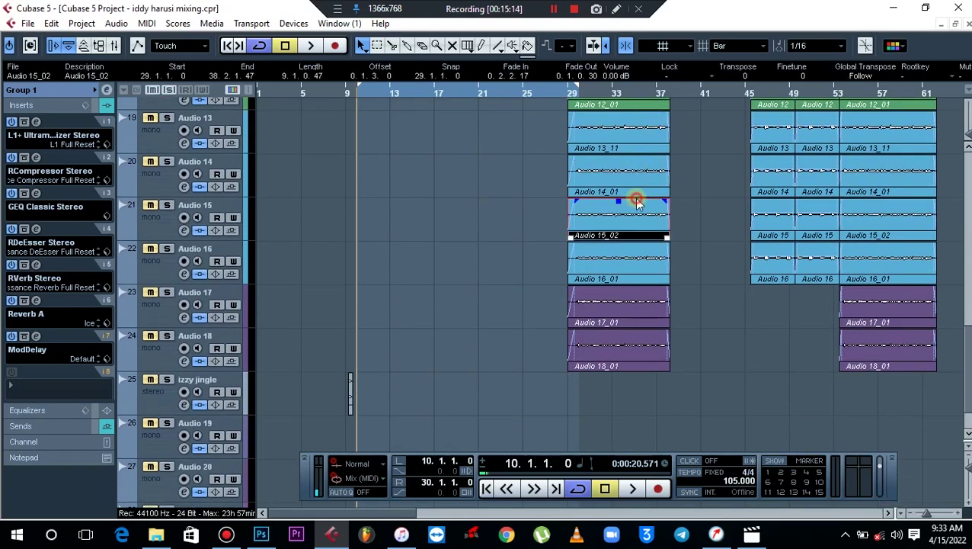
key("p")
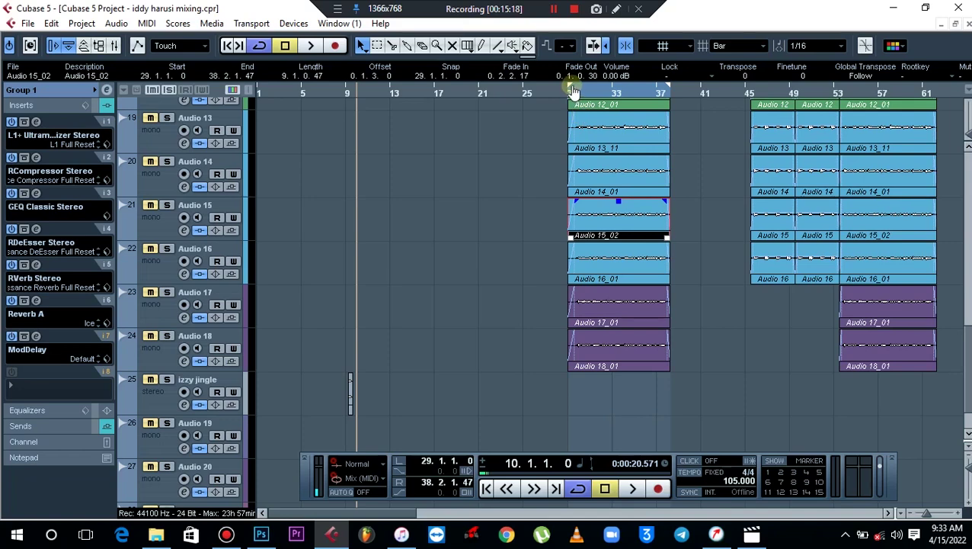
mouse_move(577, 91)
left_mouse_down()
mouse_move(654, 85)
mouse_move(583, 107)
left_mouse_up()
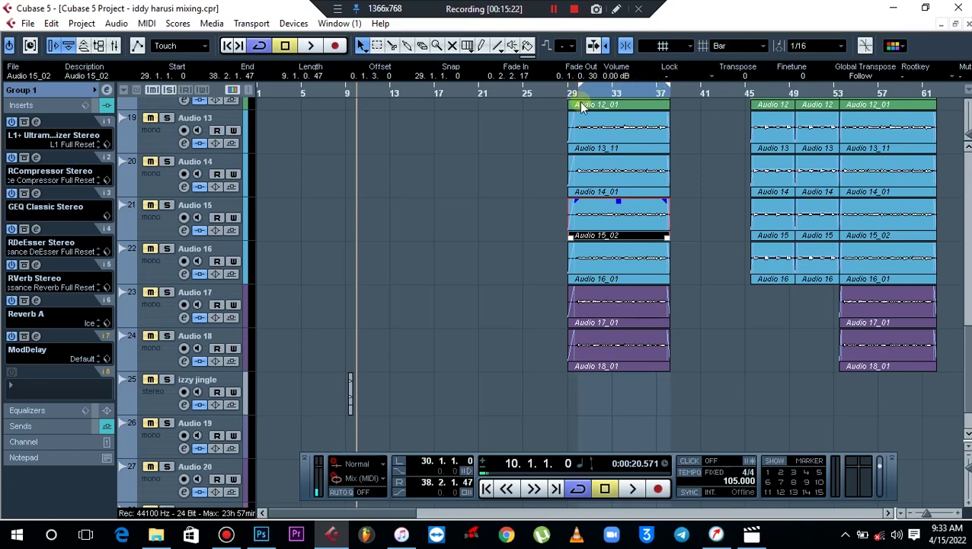
left_click(577, 99)
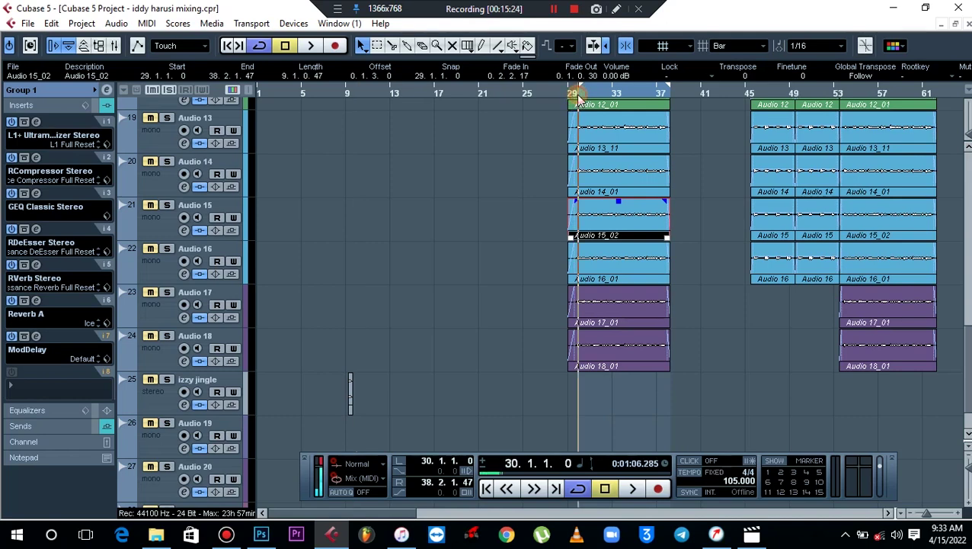
key("space")
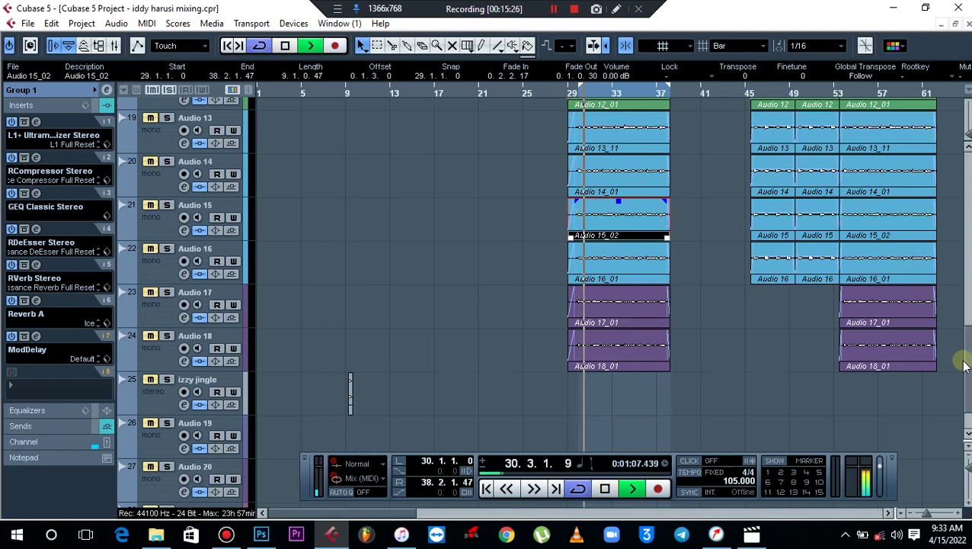
Solo Group 2 instead of Group 1 and beattt, select its track to show its inserts and stop playback.
left_click_drag(968, 368, 937, 167)
left_click(174, 163)
left_click(176, 213)
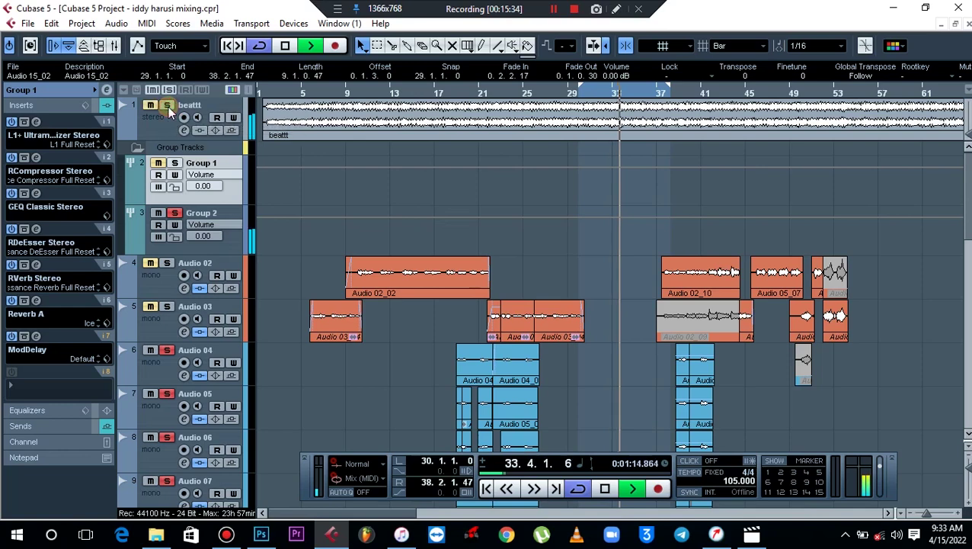
left_click(212, 217)
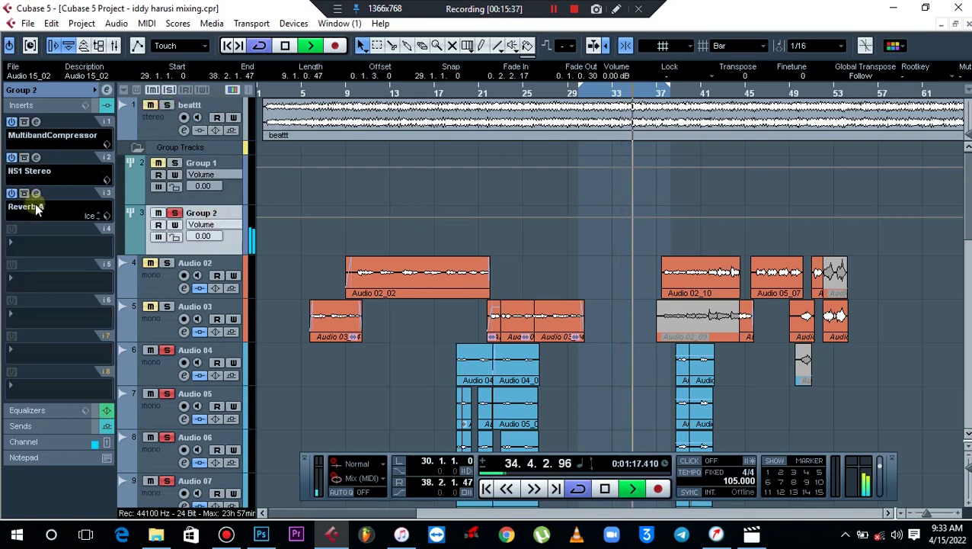
key("space")
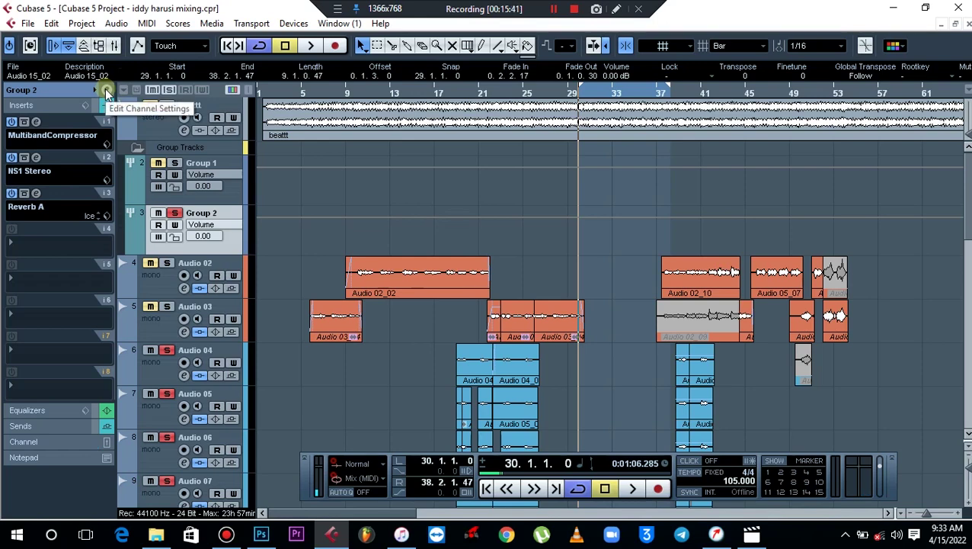
Remove Reverb A from Group 2's third insert in its channel settings and briefly audition the dry vocals.
left_click(107, 92)
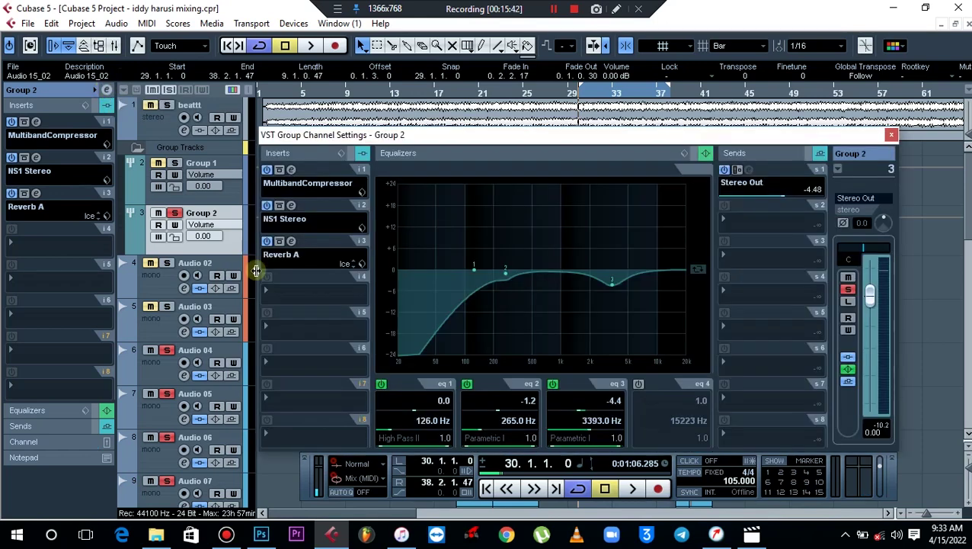
left_click(291, 257)
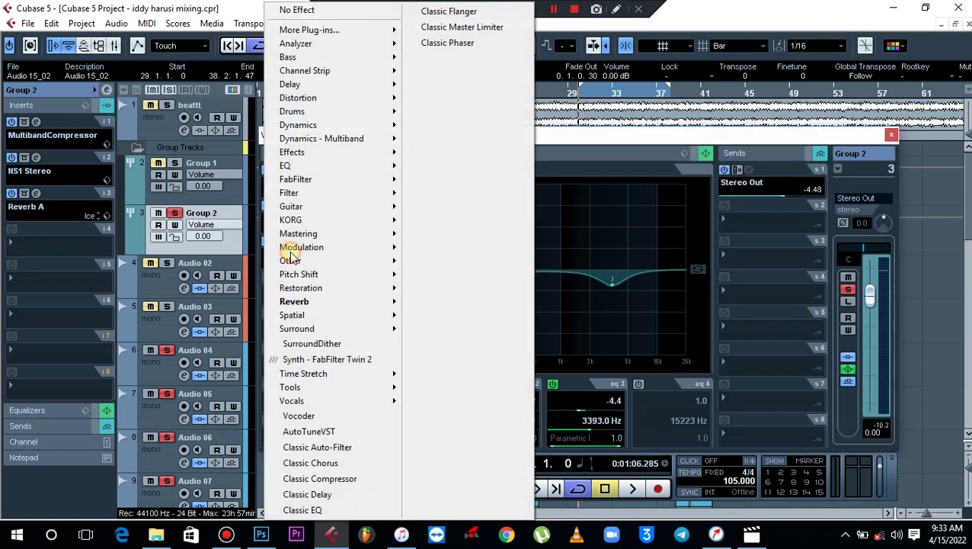
left_click(346, 12)
key("space")
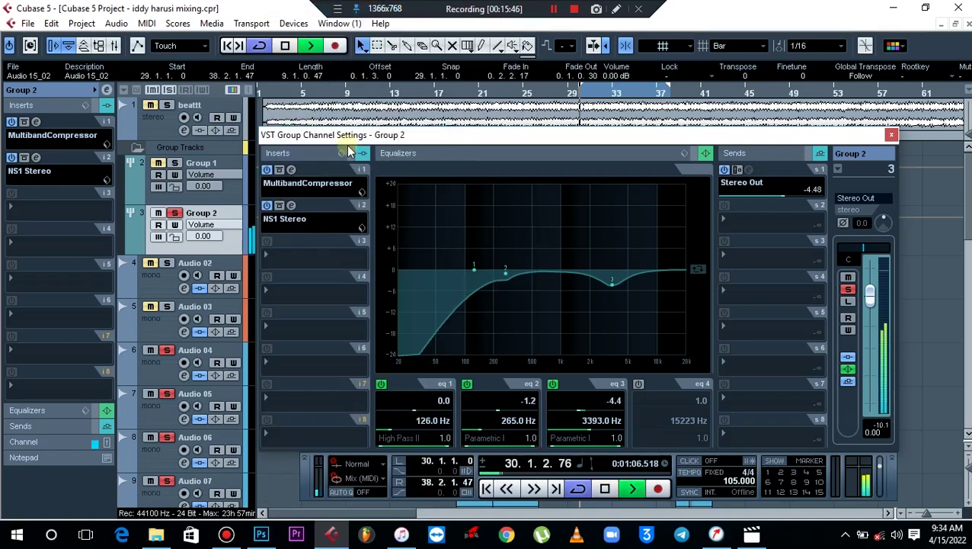
key("space")
Insert OneKnob Wetter Stereo in Group 2's third insert slot and set its knob to 2.
left_click(290, 254)
mouse_move(336, 261)
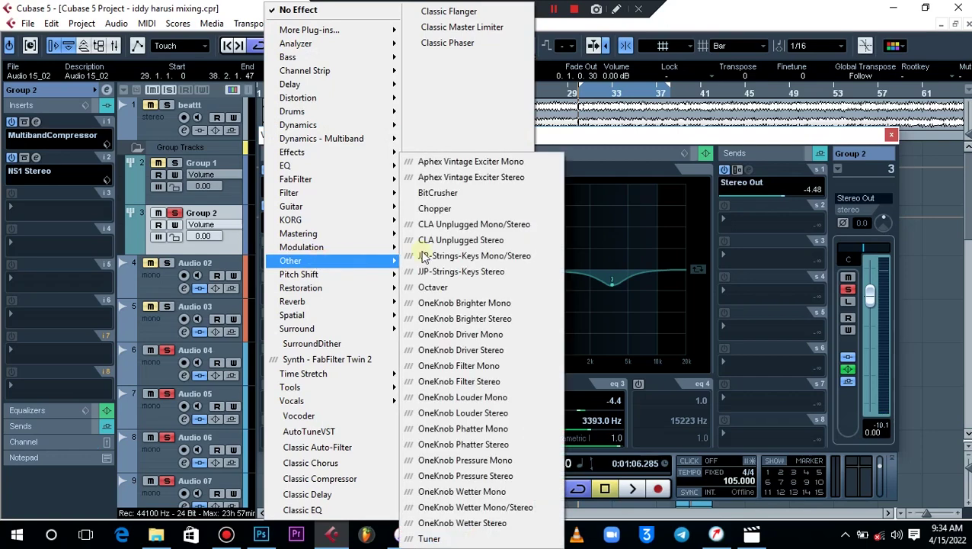
left_click(473, 523)
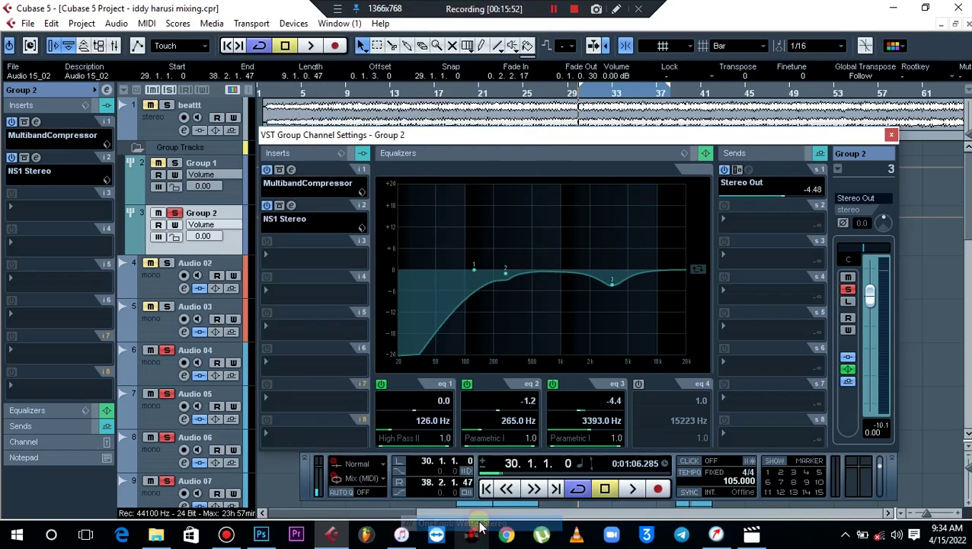
double_click(468, 292)
type("2")
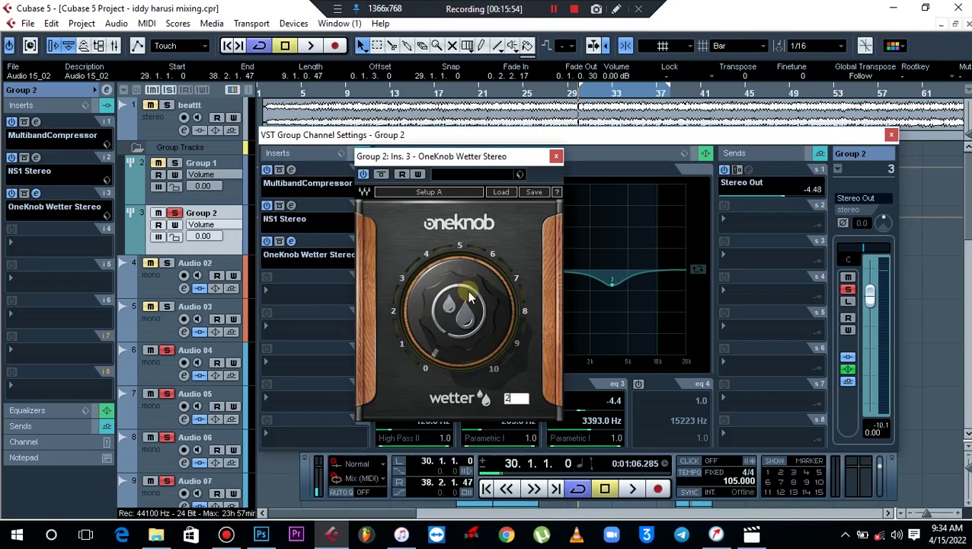
key("Return")
Audition Group 2 with OneKnob Wetter bypassed and re-enabled, add Group 1 and beattt to the solo, and stop playback.
key("space")
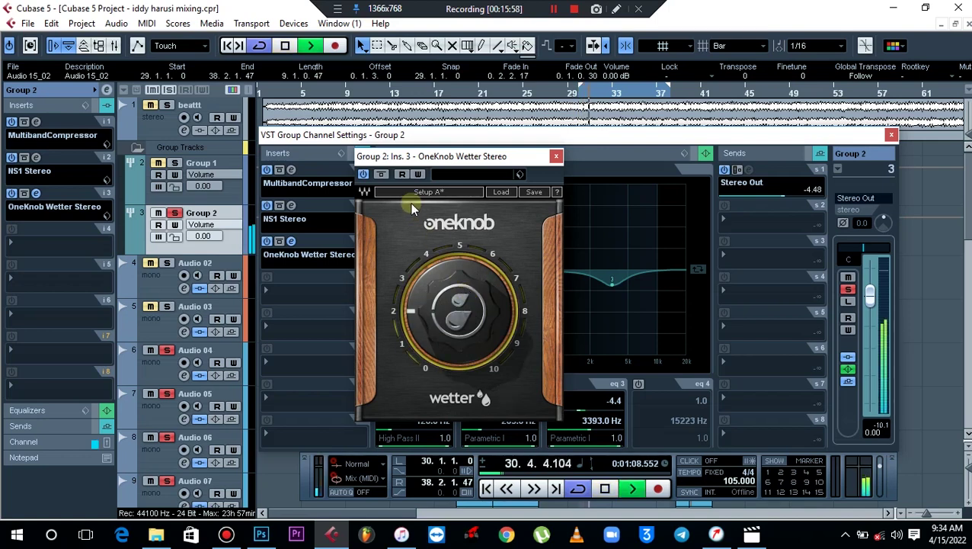
left_click(364, 175)
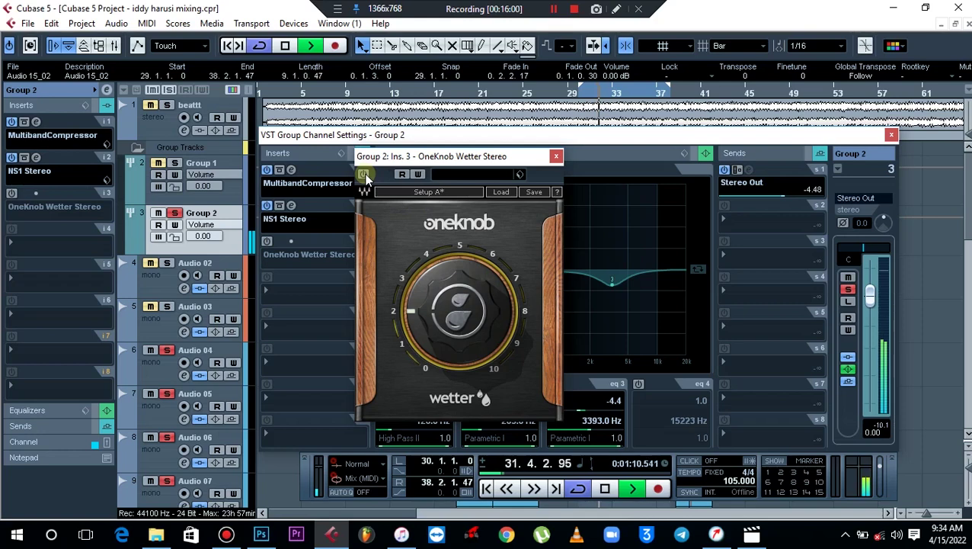
left_click(365, 175)
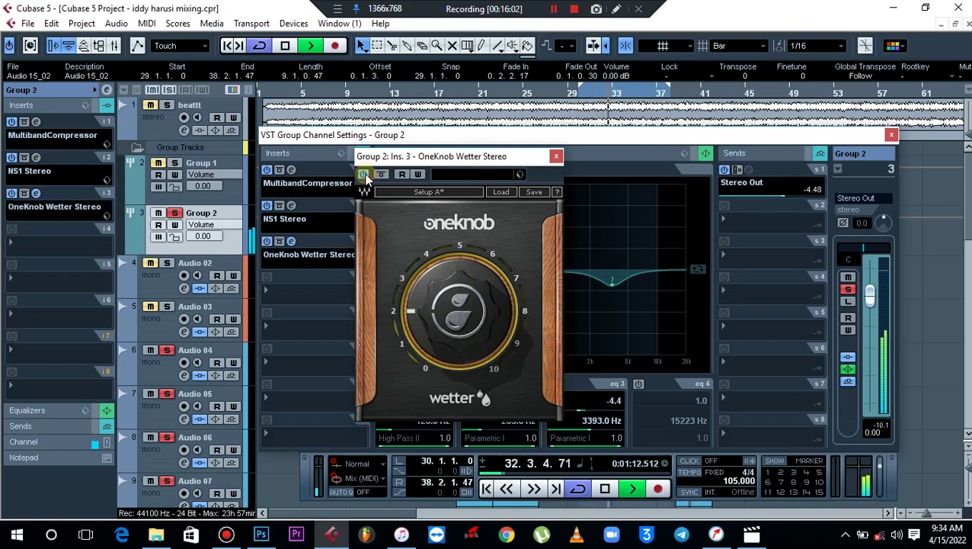
left_click(177, 163)
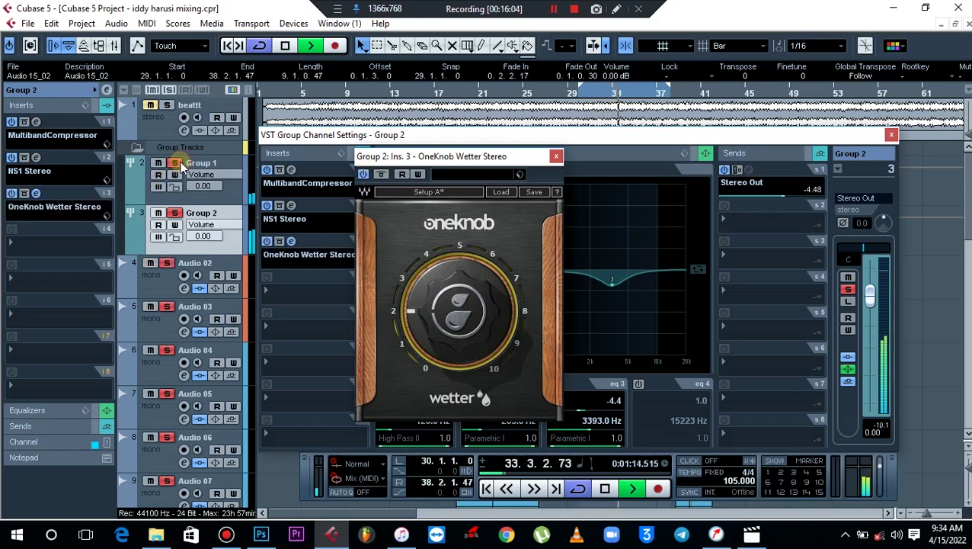
left_click(168, 105)
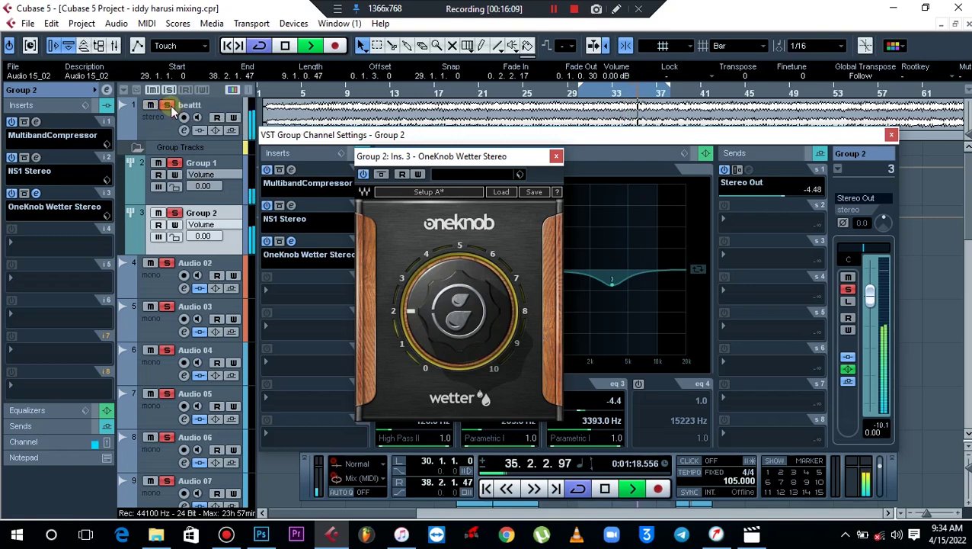
key("space")
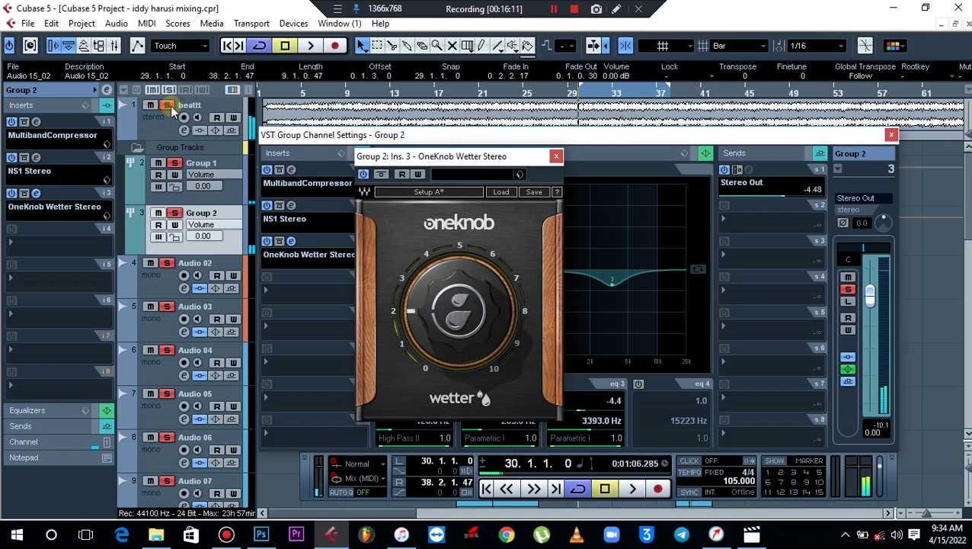